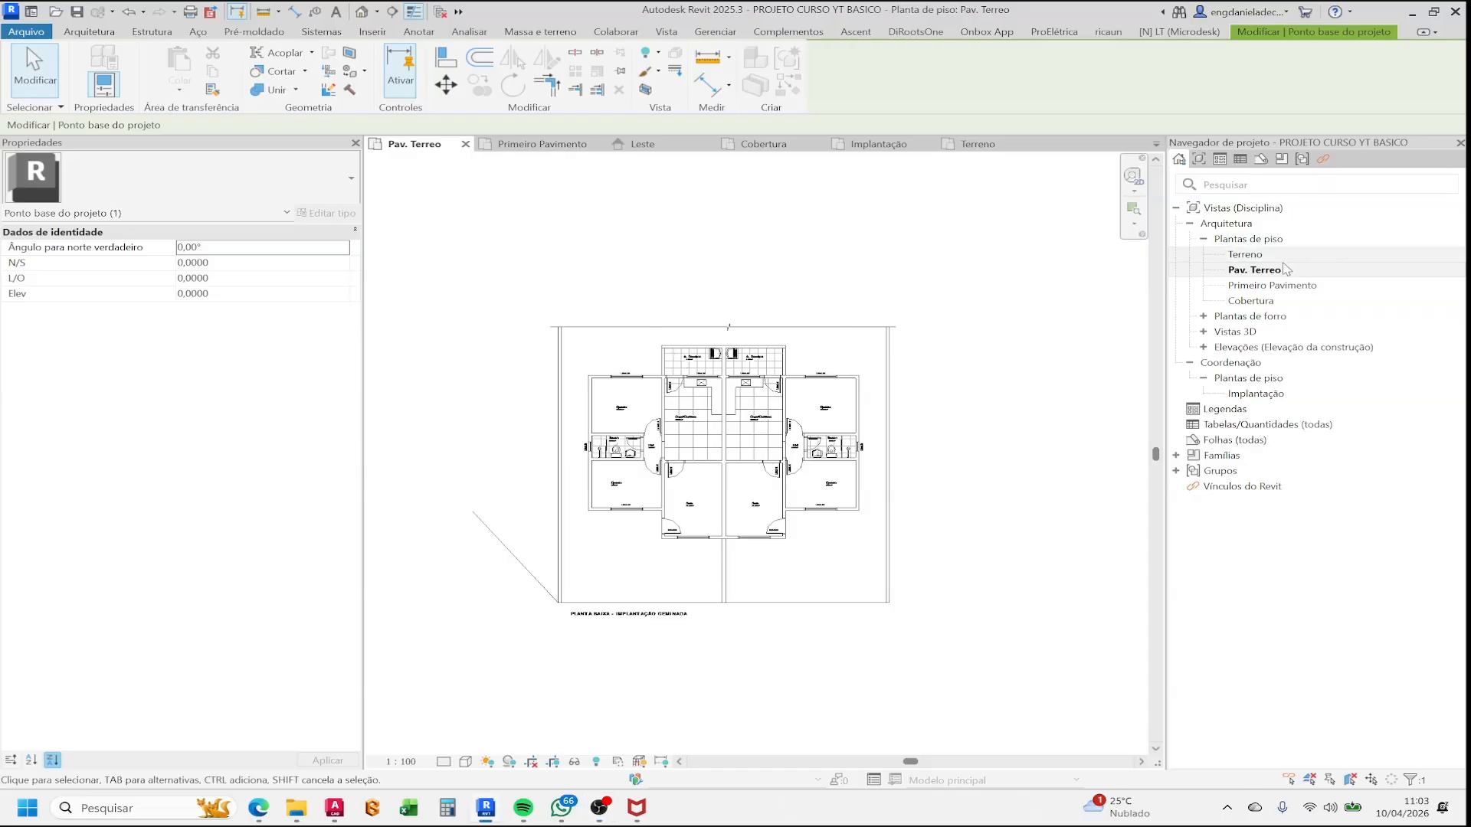
- Start an architectural wall in the Pav. Terreo plan and look through the available wall types
{"action": "left_click", "coordinate": [1285, 269]}
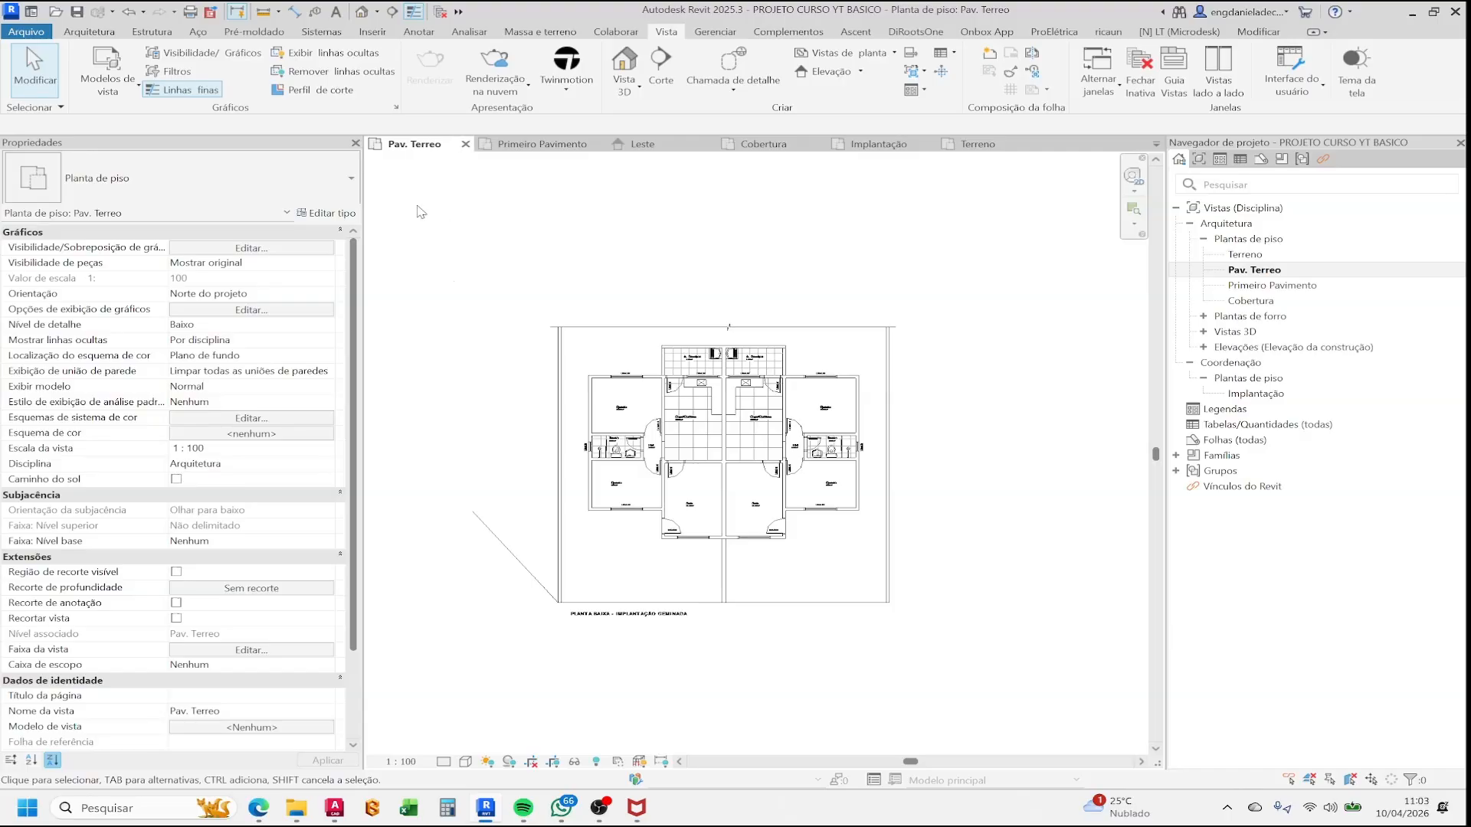
{"action": "left_click", "coordinate": [89, 32]}
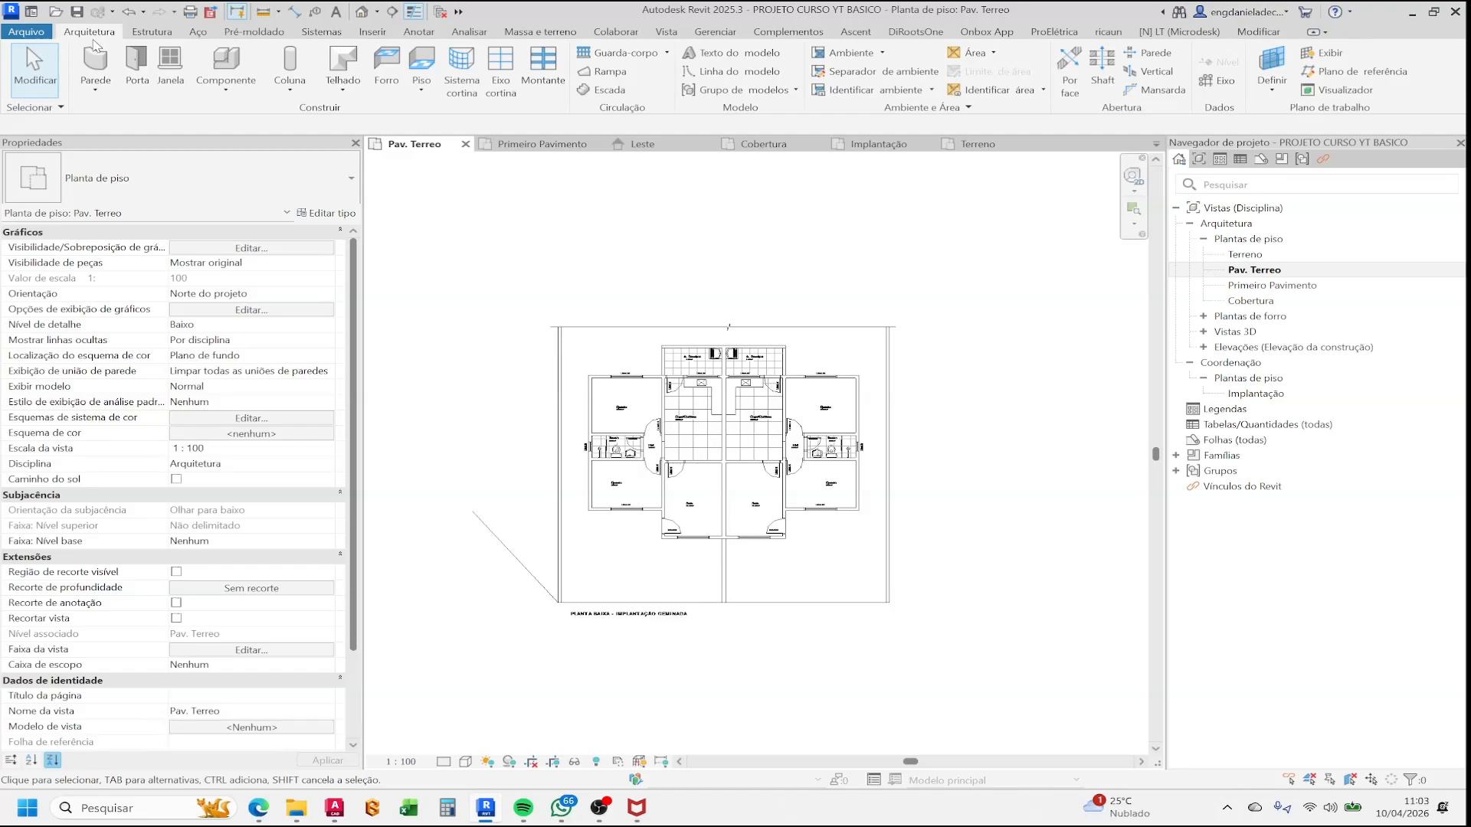
{"action": "left_click", "coordinate": [96, 90]}
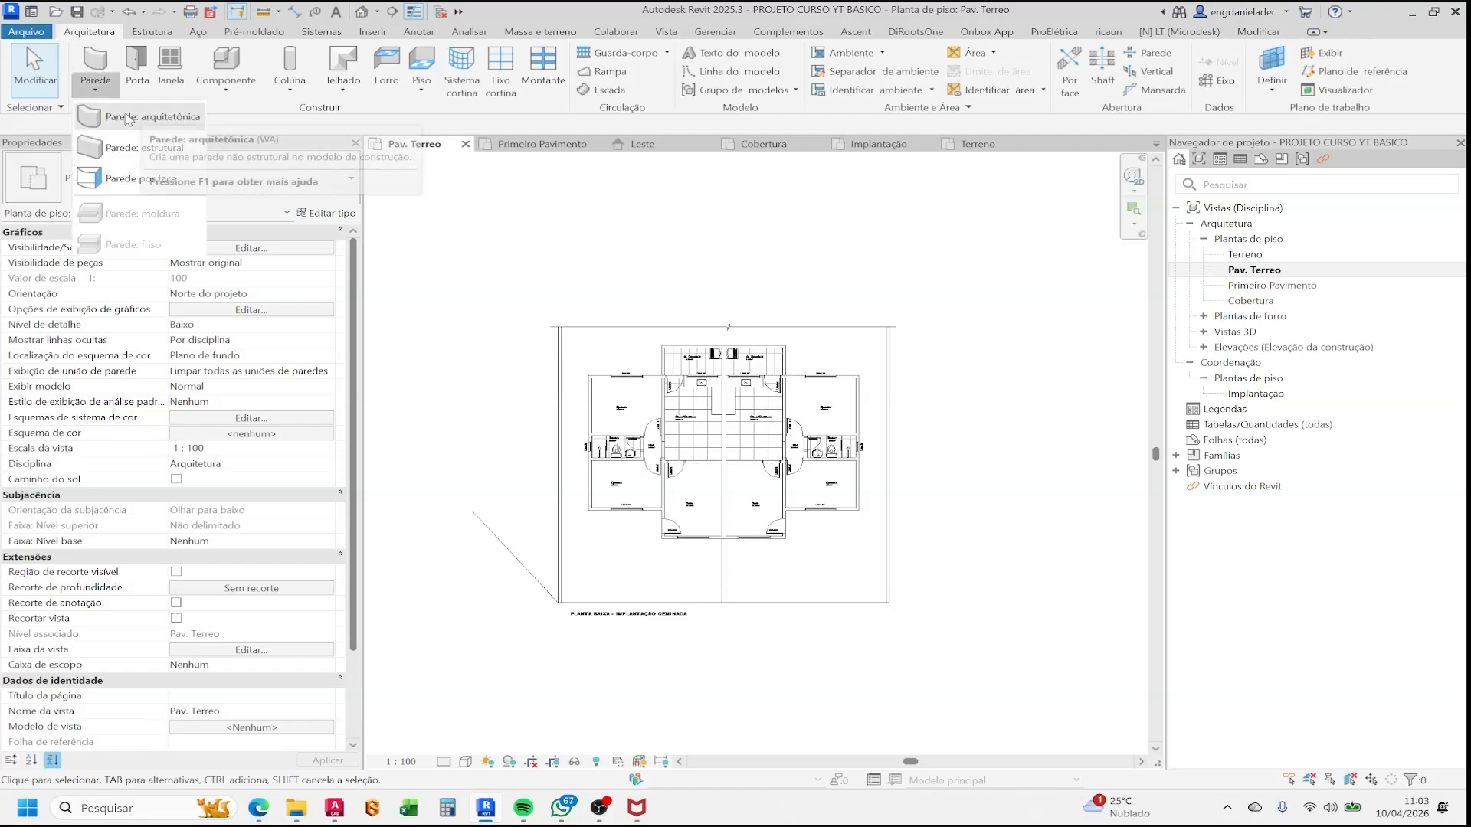
{"action": "left_click", "coordinate": [128, 119]}
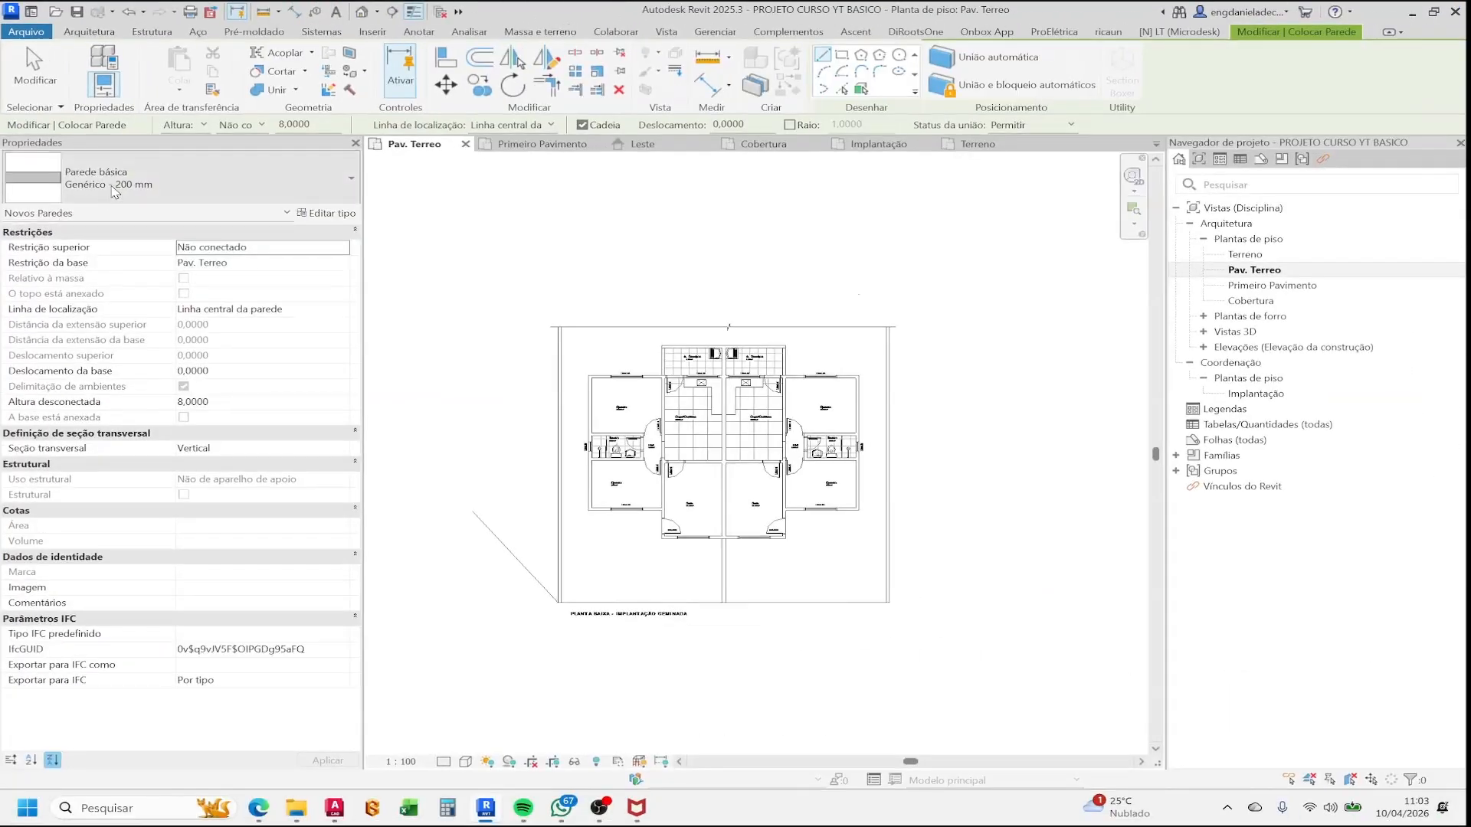
{"action": "left_click", "coordinate": [112, 191]}
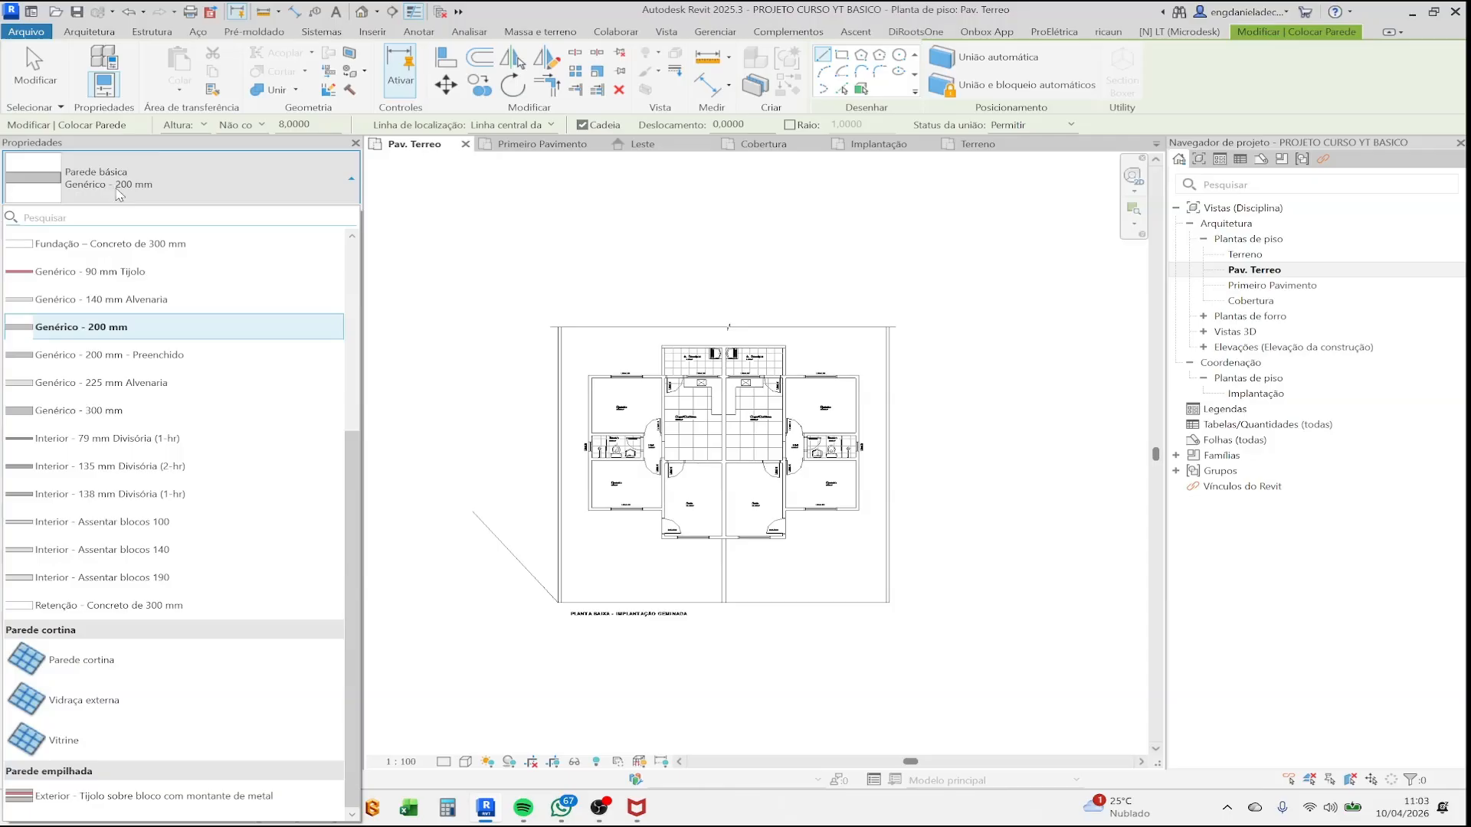
{"action": "scroll", "coordinate": [225, 452], "scroll_direction": "up", "scroll_amount": 3}
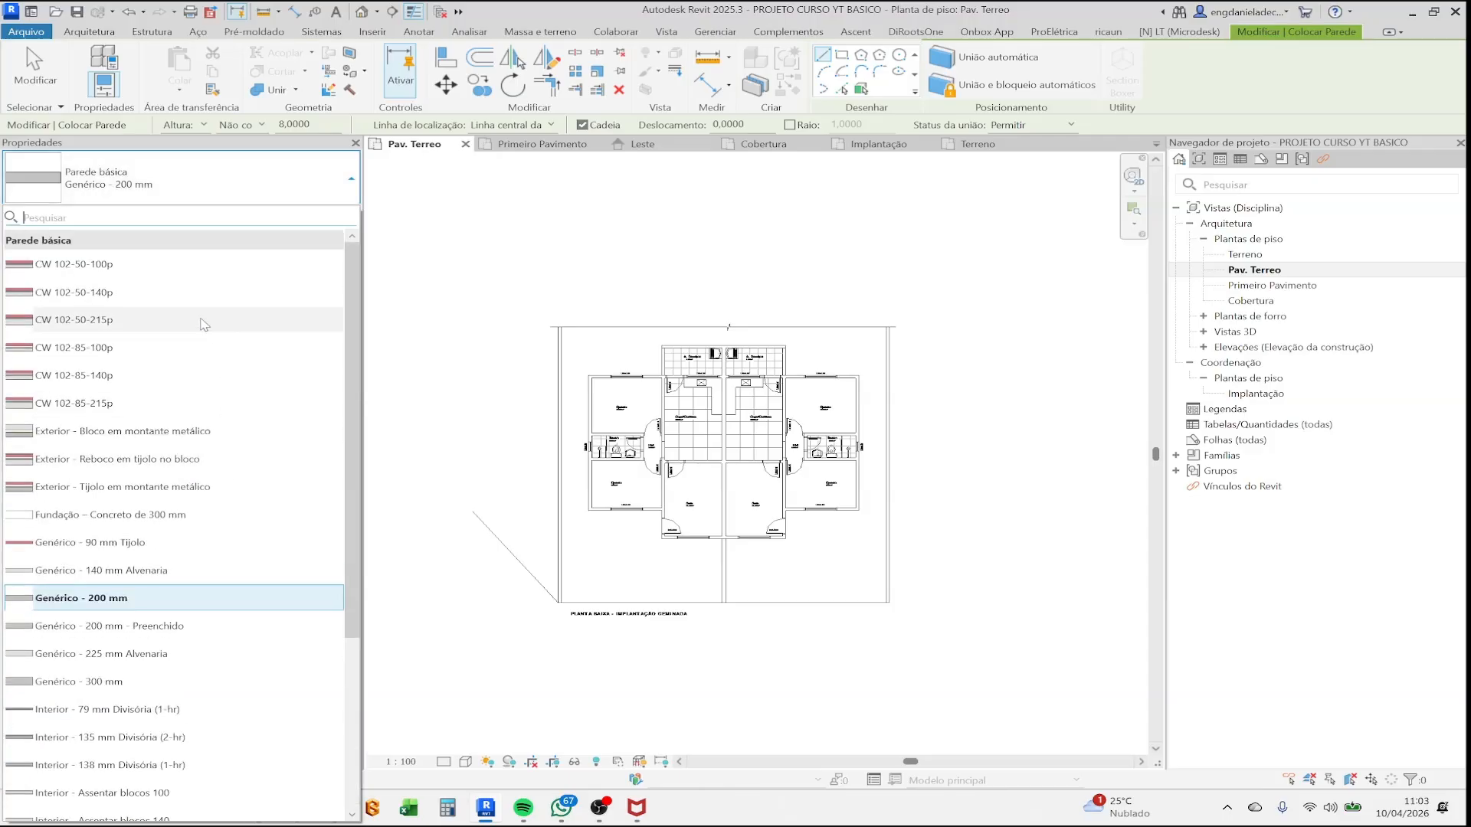
{"action": "scroll", "coordinate": [196, 360], "scroll_direction": "down", "scroll_amount": 3}
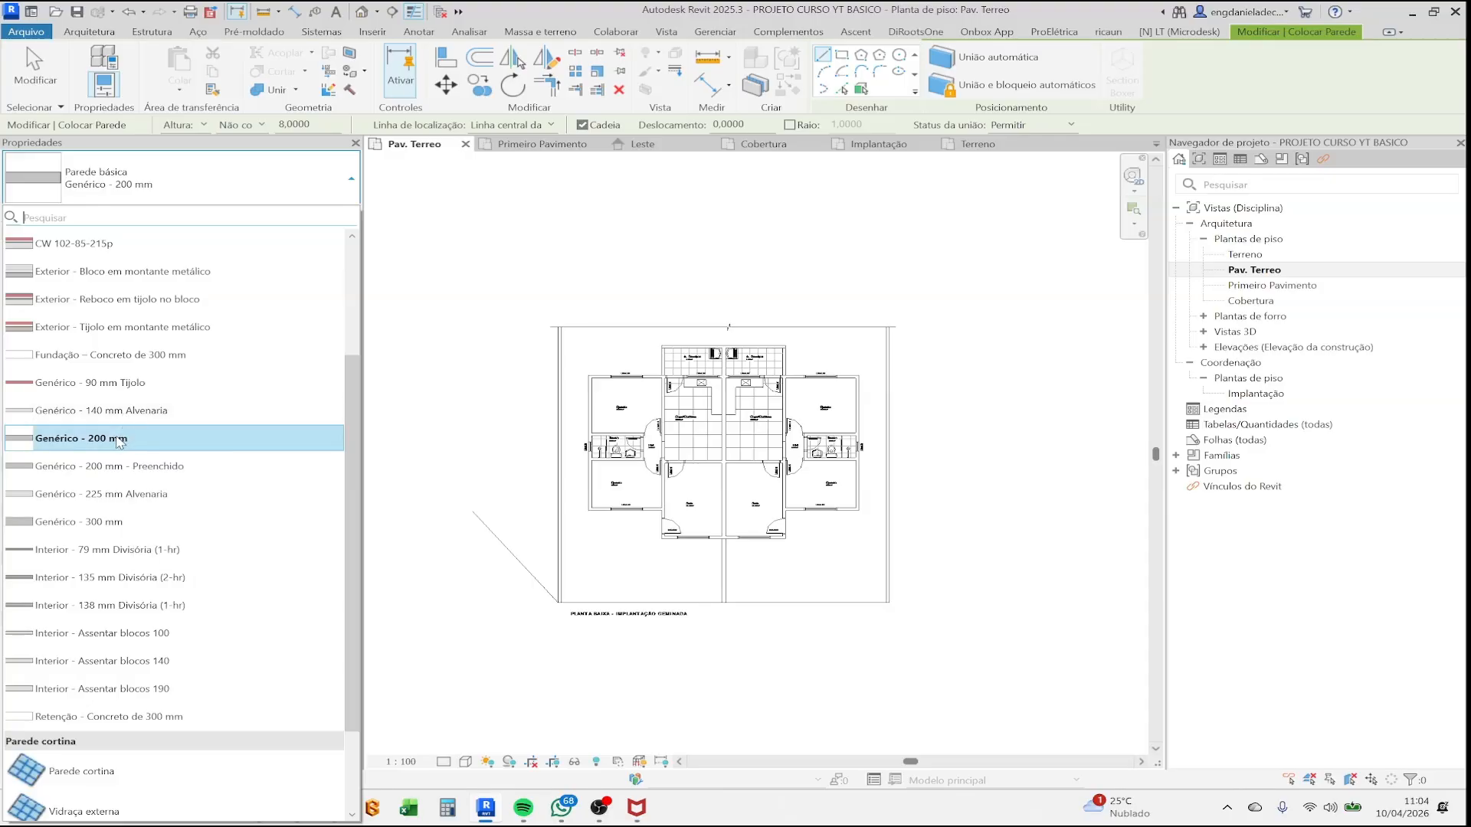
{"action": "scroll", "coordinate": [141, 517], "scroll_direction": "down", "scroll_amount": 4}
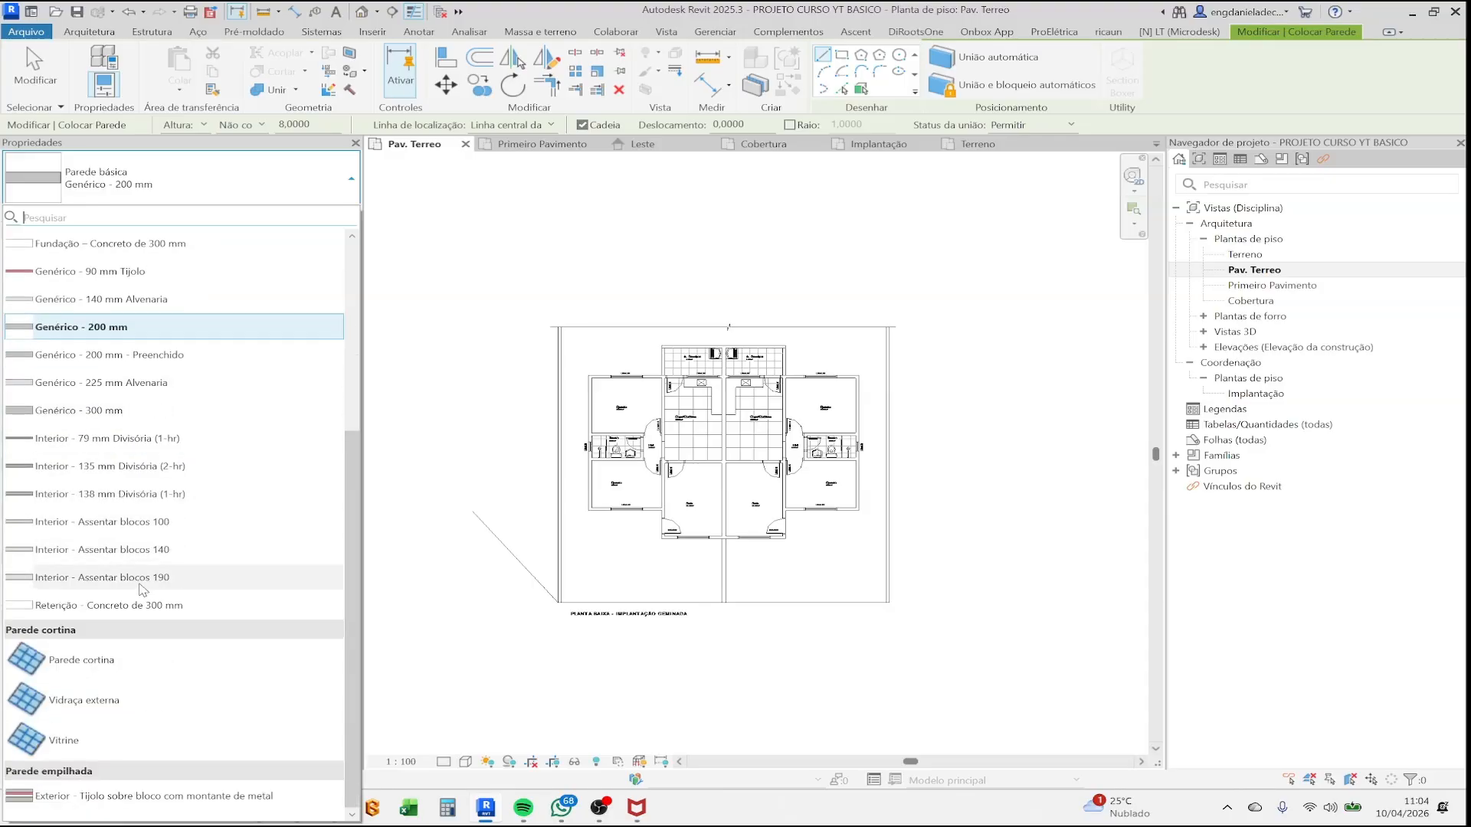
{"action": "scroll", "coordinate": [152, 578], "scroll_direction": "up", "scroll_amount": 7}
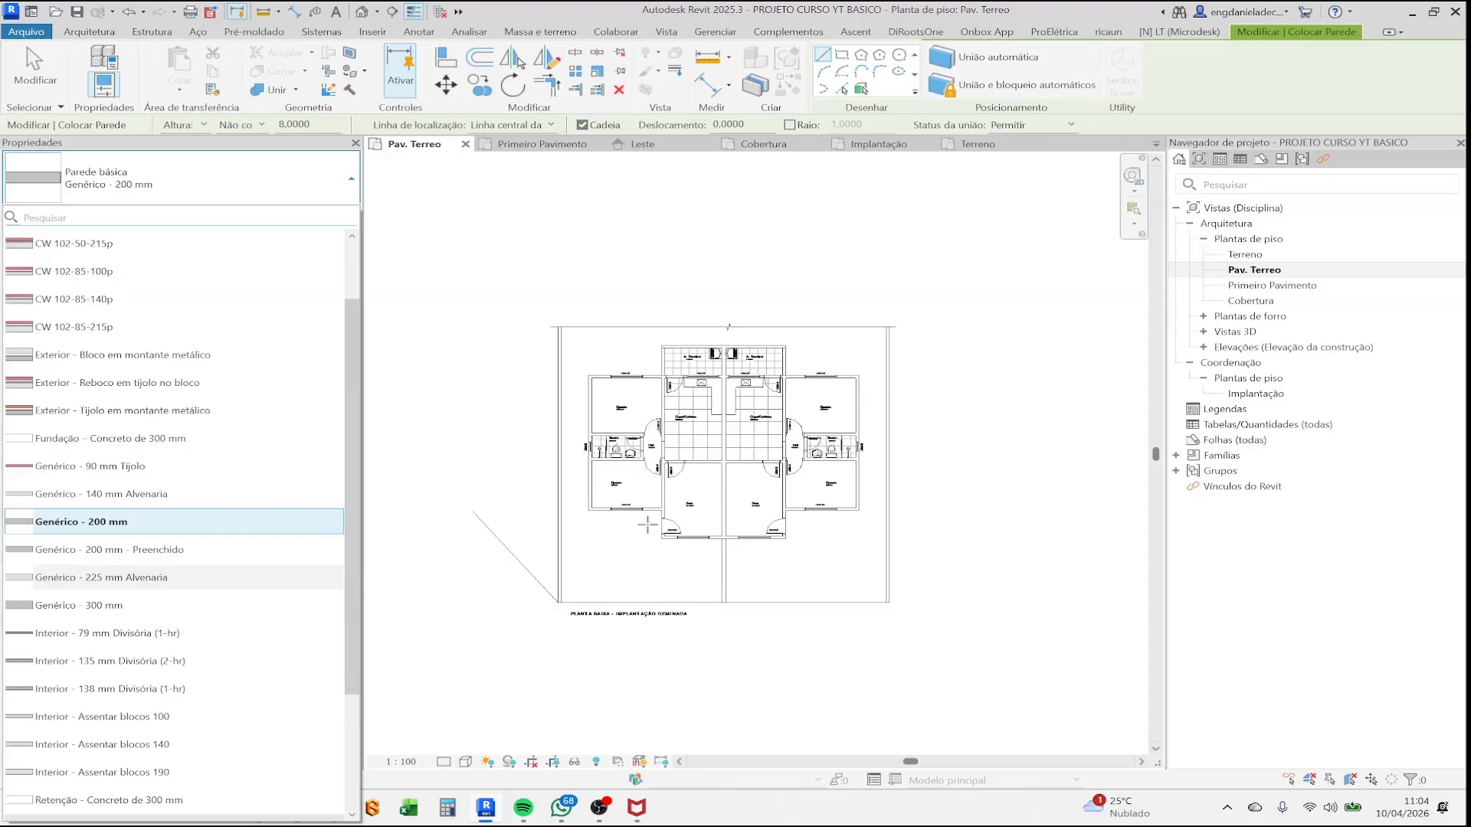
{"action": "mouse_move", "coordinate": [137, 530]}
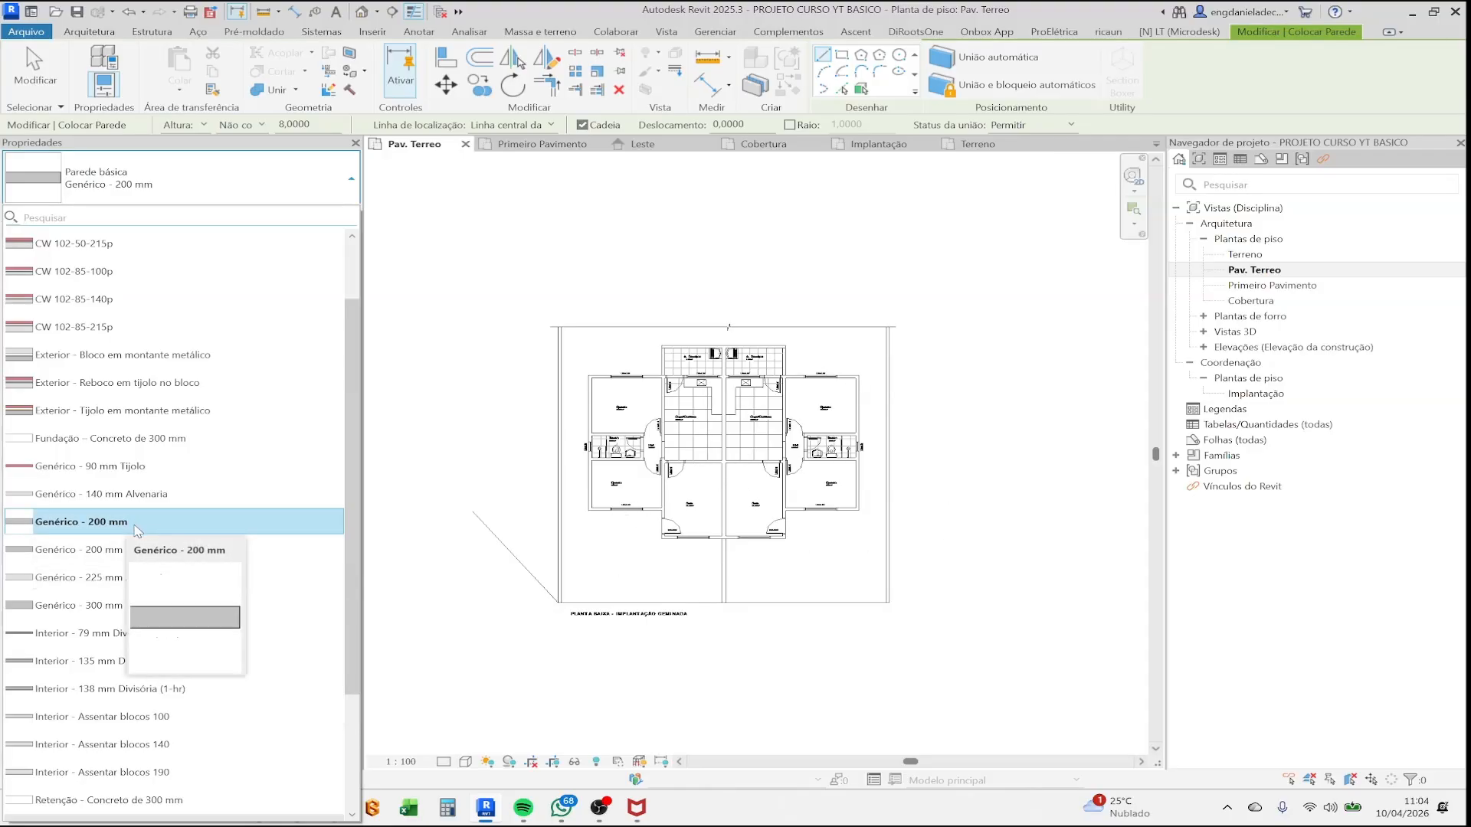
{"action": "left_click", "coordinate": [137, 528]}
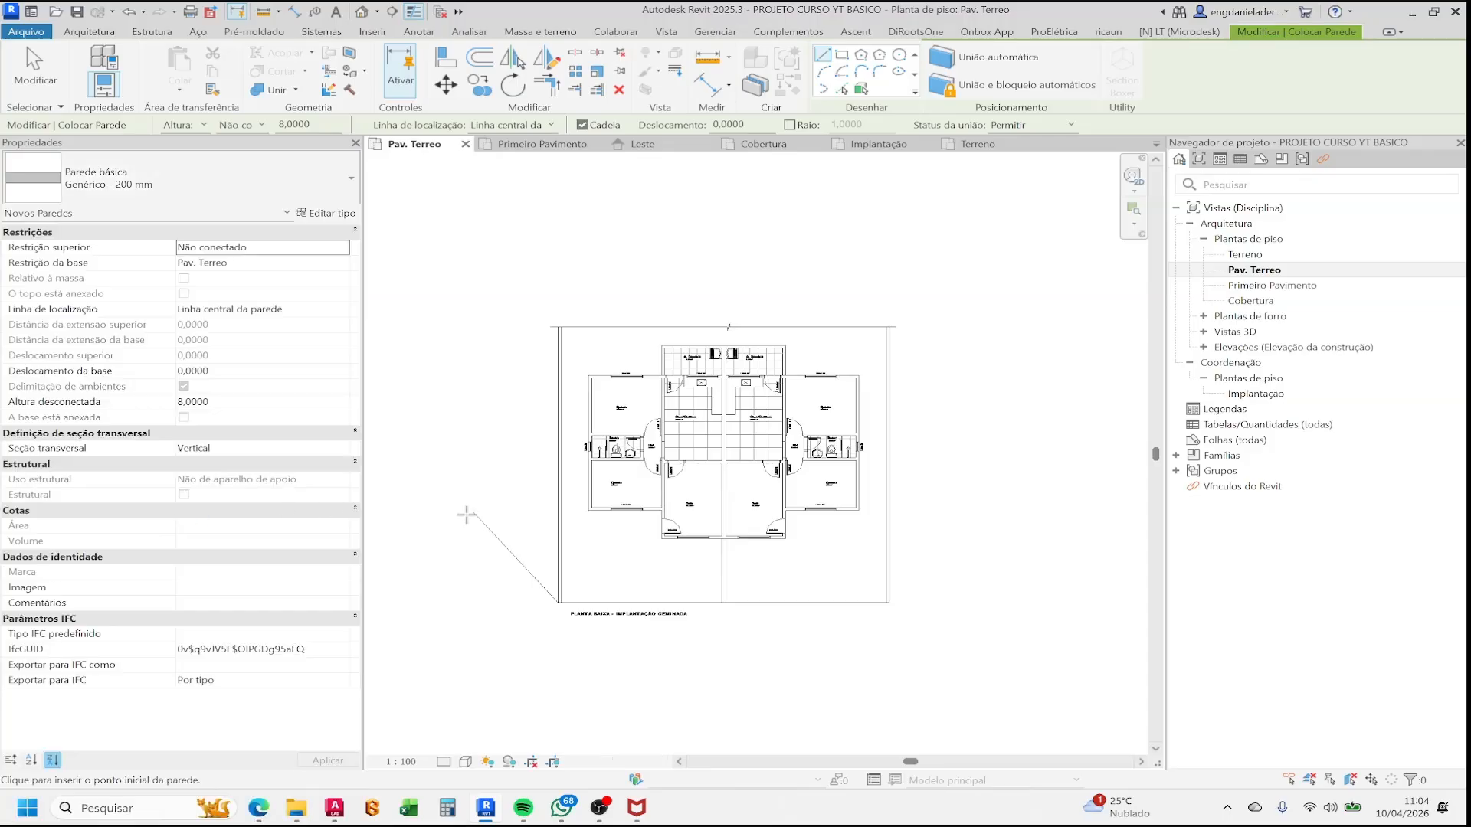
{"action": "key", "text": "Escape"}
{"action": "key", "text": "Escape"}
- Start an architectural wall and duplicate the Genérico - 200 mm type as Parede Basica 15cm
{"action": "scroll", "coordinate": [766, 452], "scroll_direction": "up", "scroll_amount": 5}
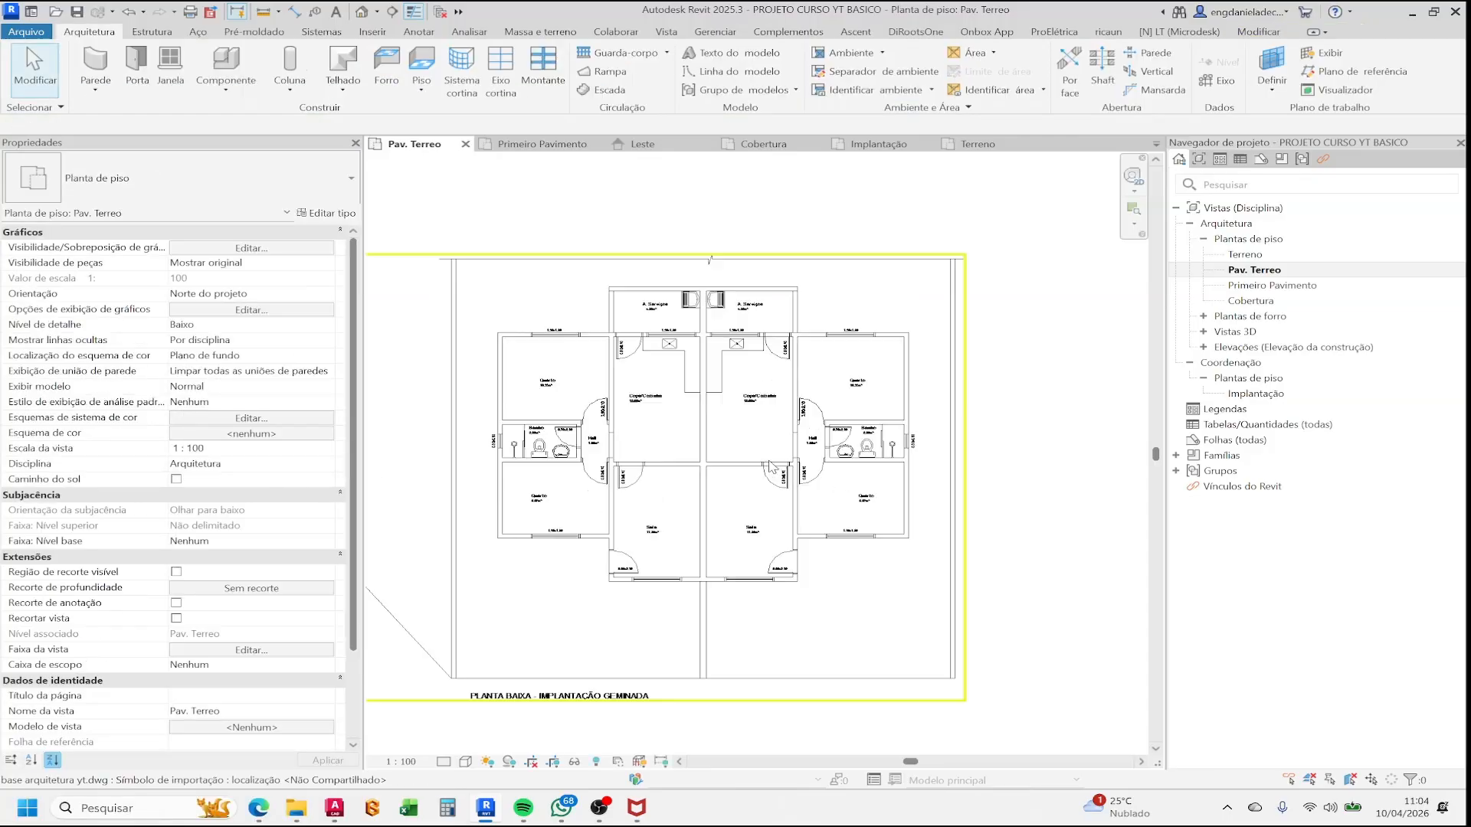
{"action": "scroll", "coordinate": [813, 429], "scroll_direction": "down", "scroll_amount": 5}
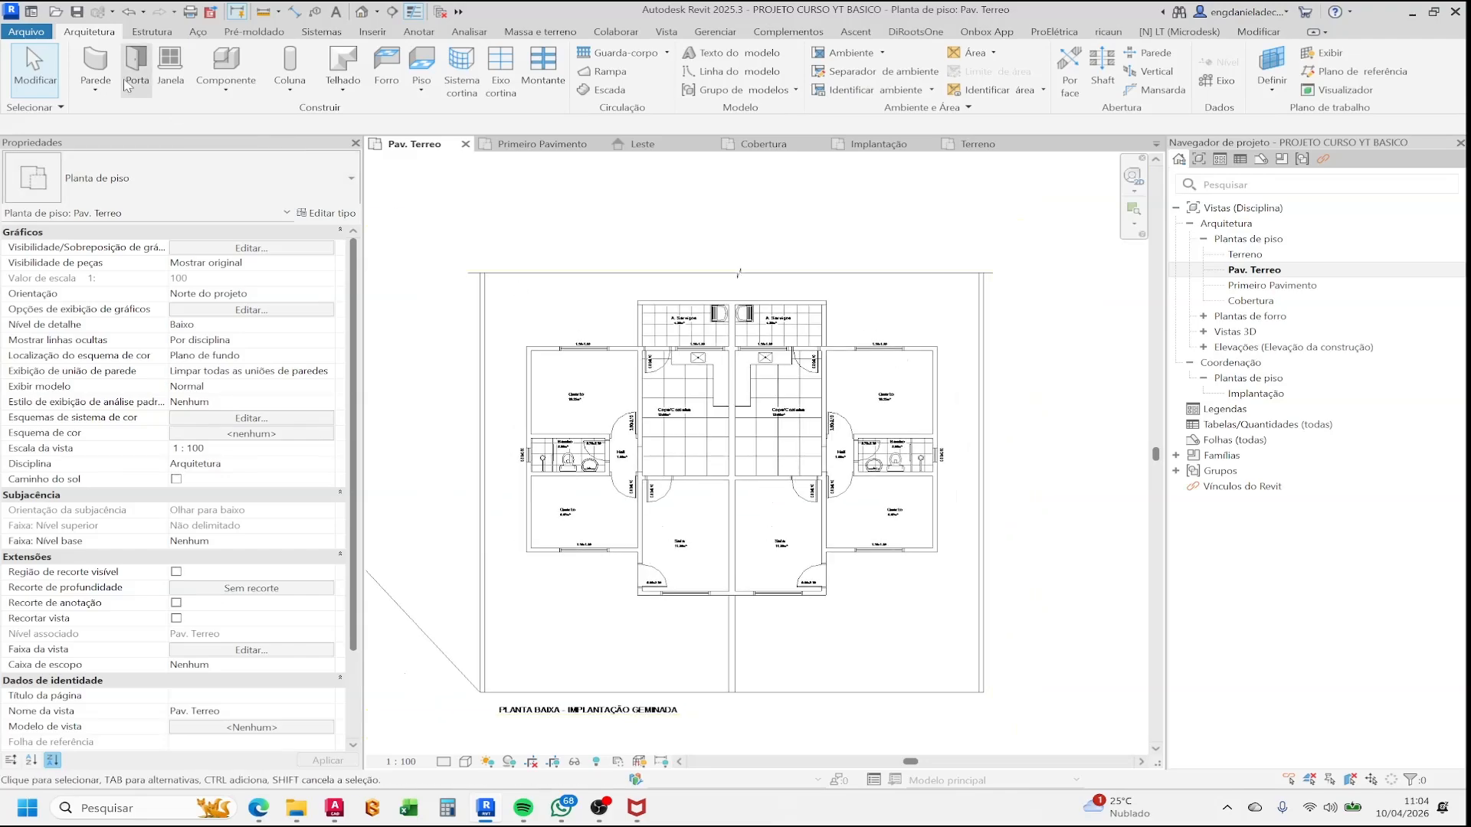
{"action": "key", "text": "w"}
{"action": "key", "text": "a"}
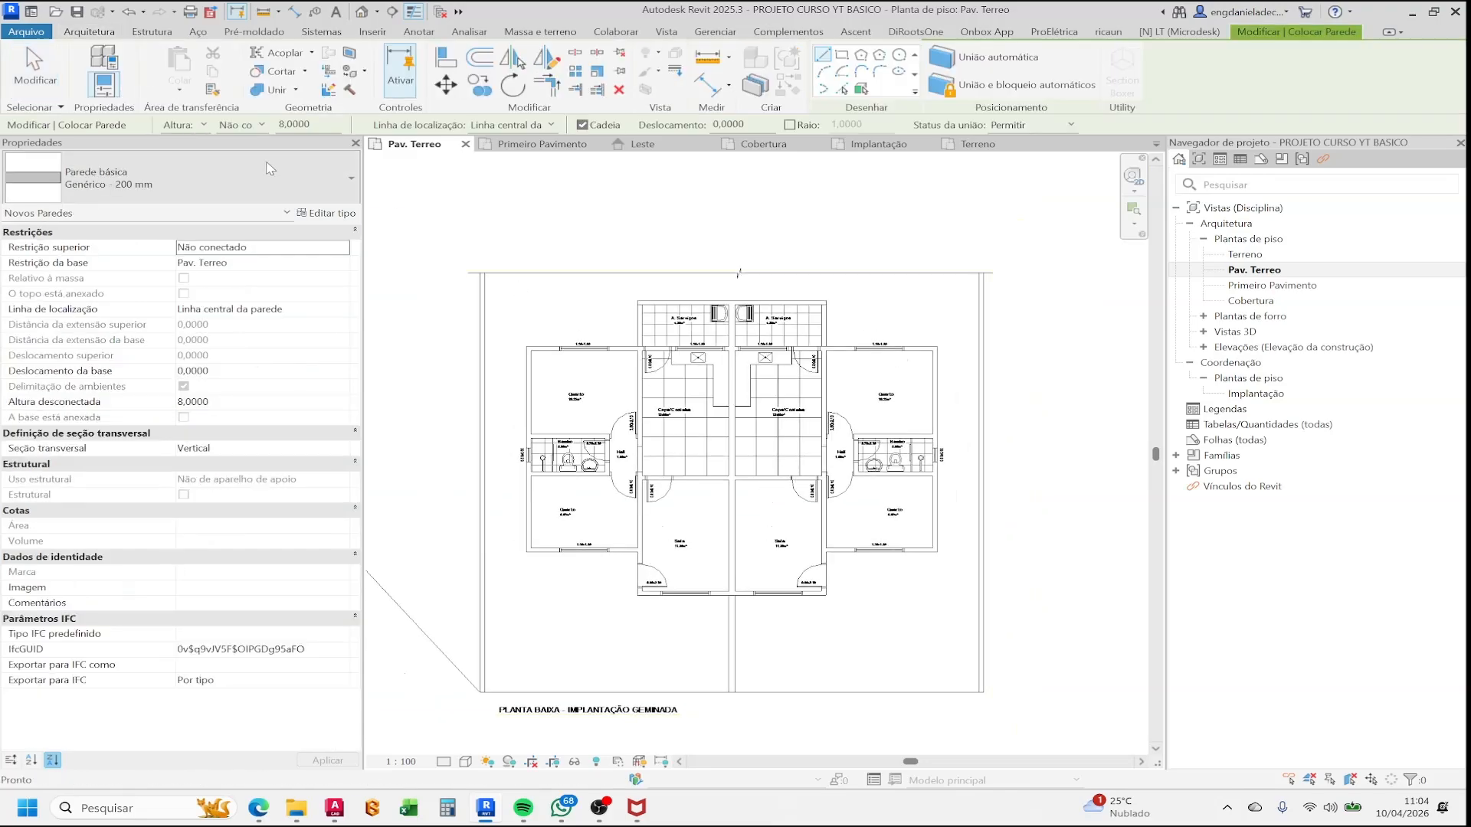
{"action": "left_click", "coordinate": [321, 218]}
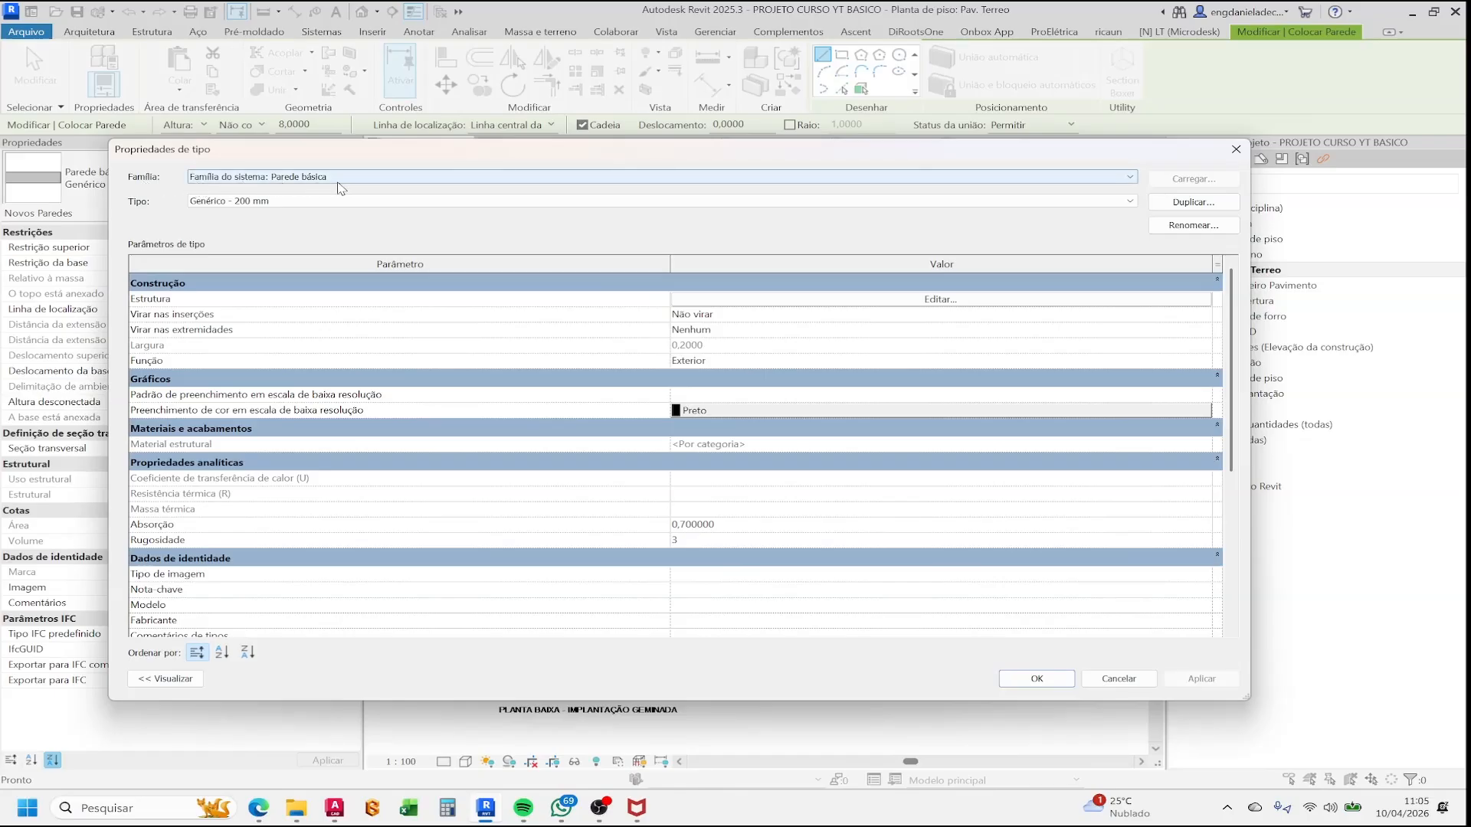
{"action": "left_click", "coordinate": [322, 200]}
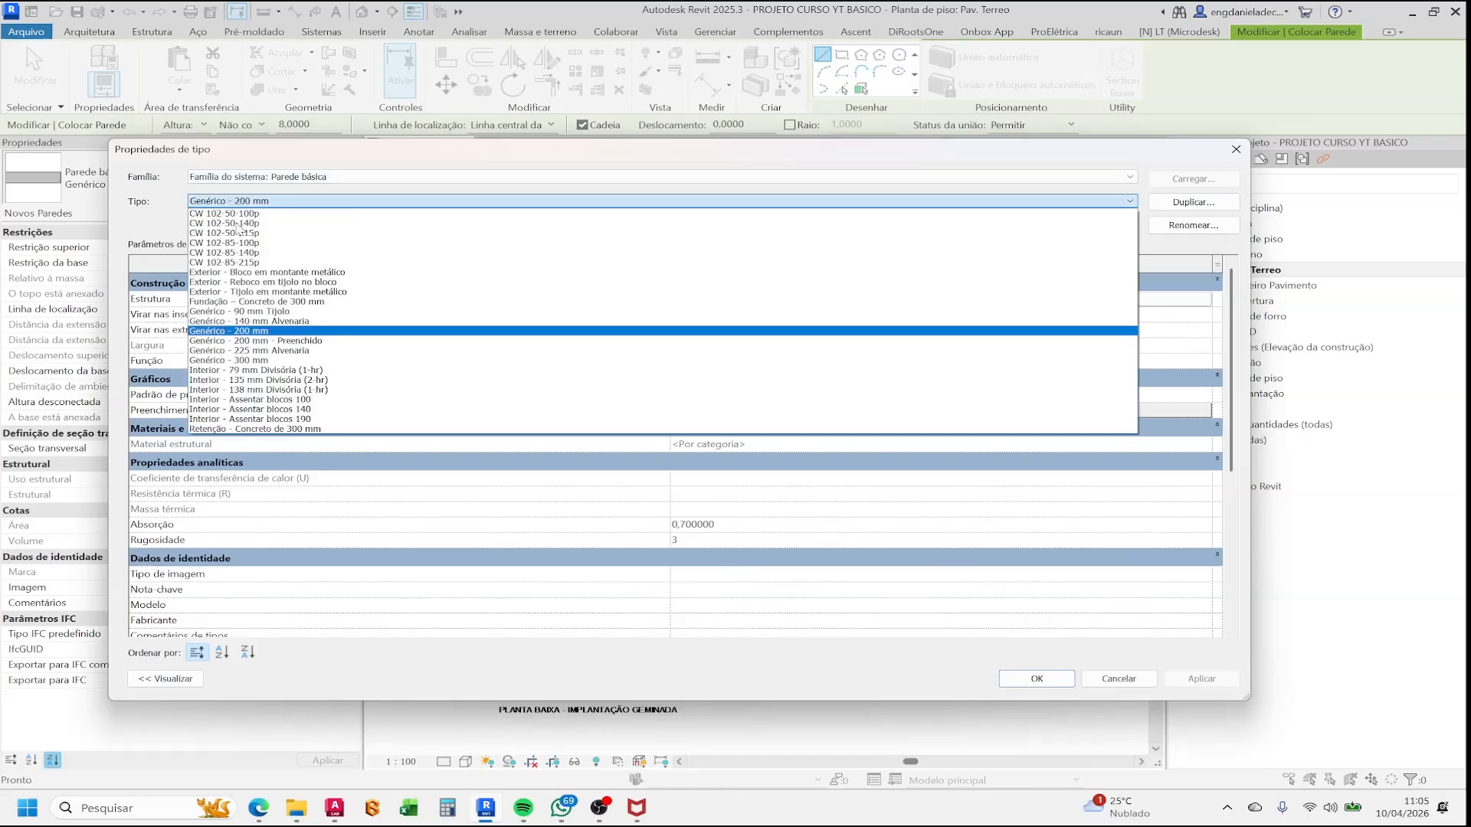
{"action": "left_click", "coordinate": [276, 331]}
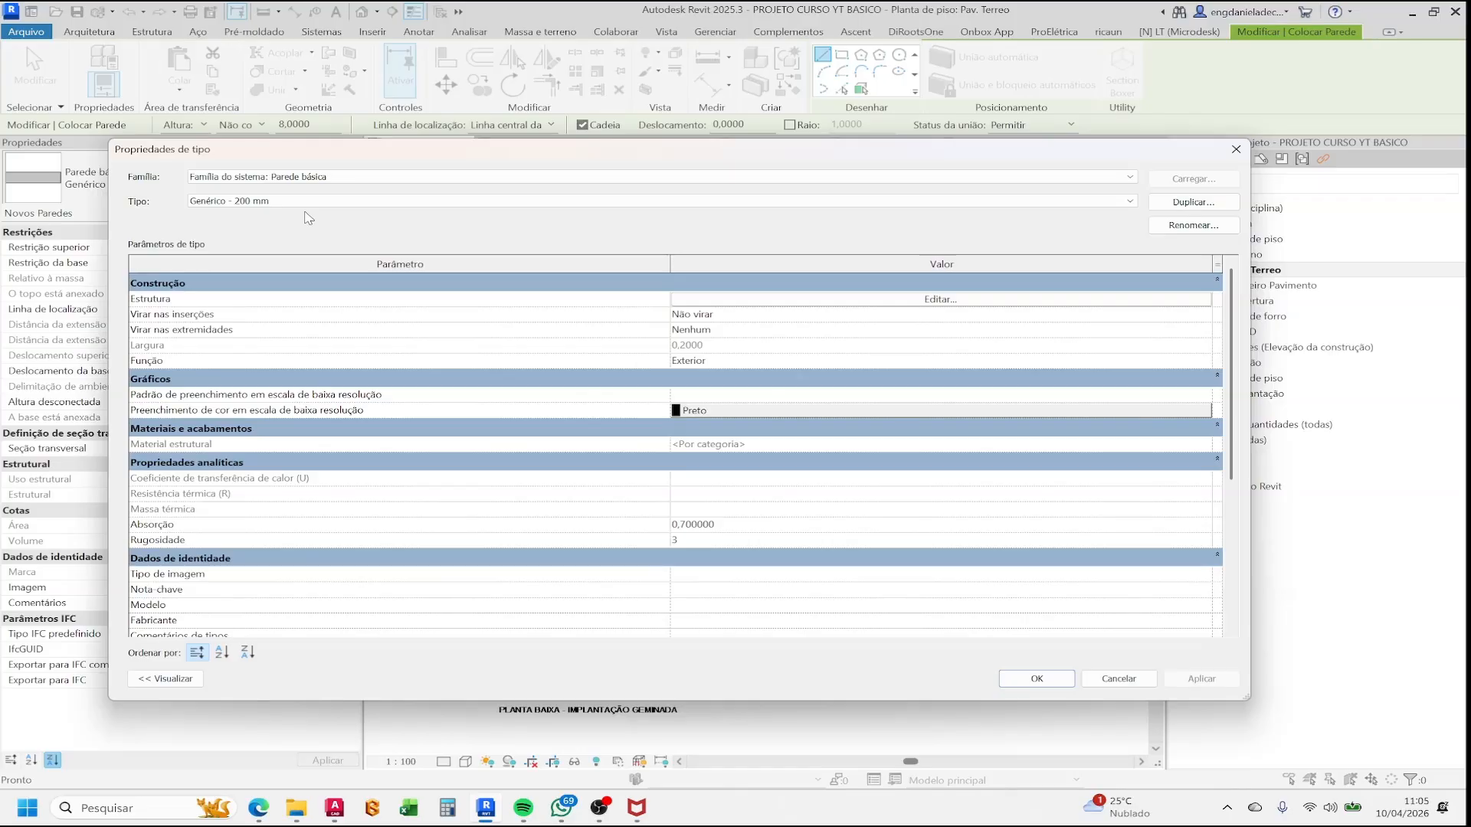
{"action": "left_click", "coordinate": [1175, 204]}
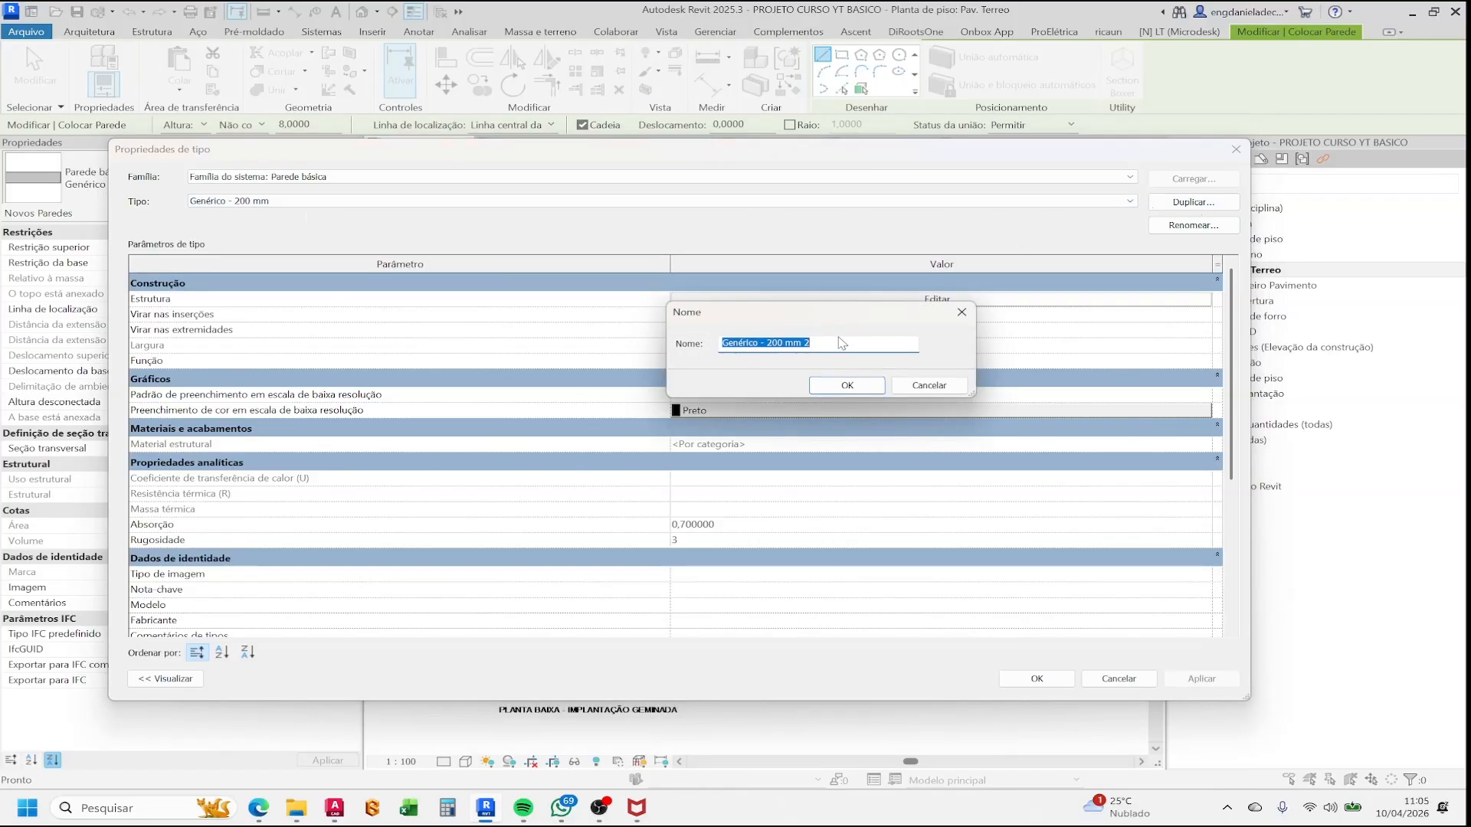
{"action": "type", "text": "P"}
{"action": "key", "text": "Caps_Lock"}
{"action": "type", "text": "arede Ba"}
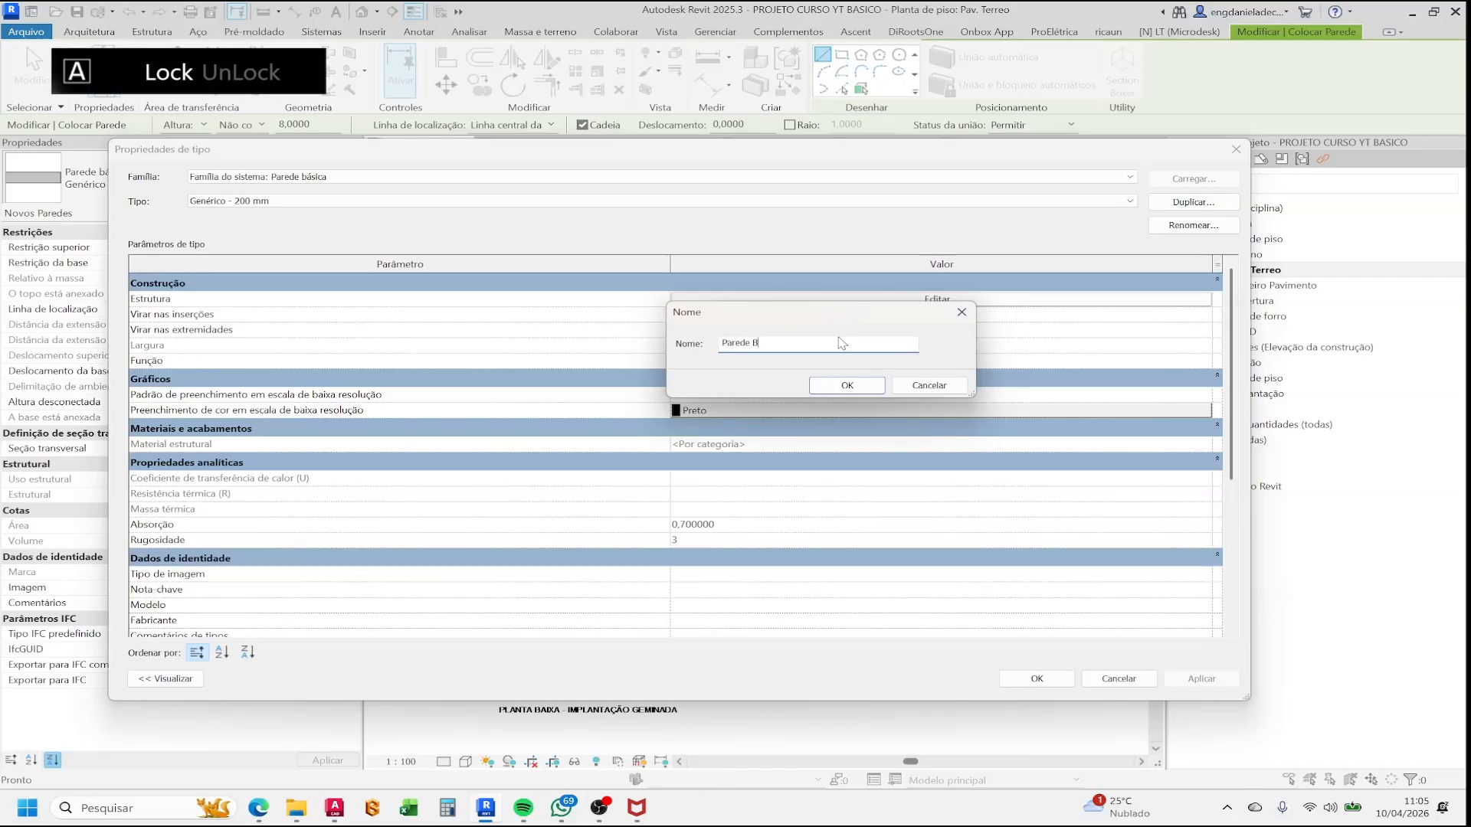
{"action": "type", "text": "sica 15cm"}
{"action": "left_click", "coordinate": [845, 386]}
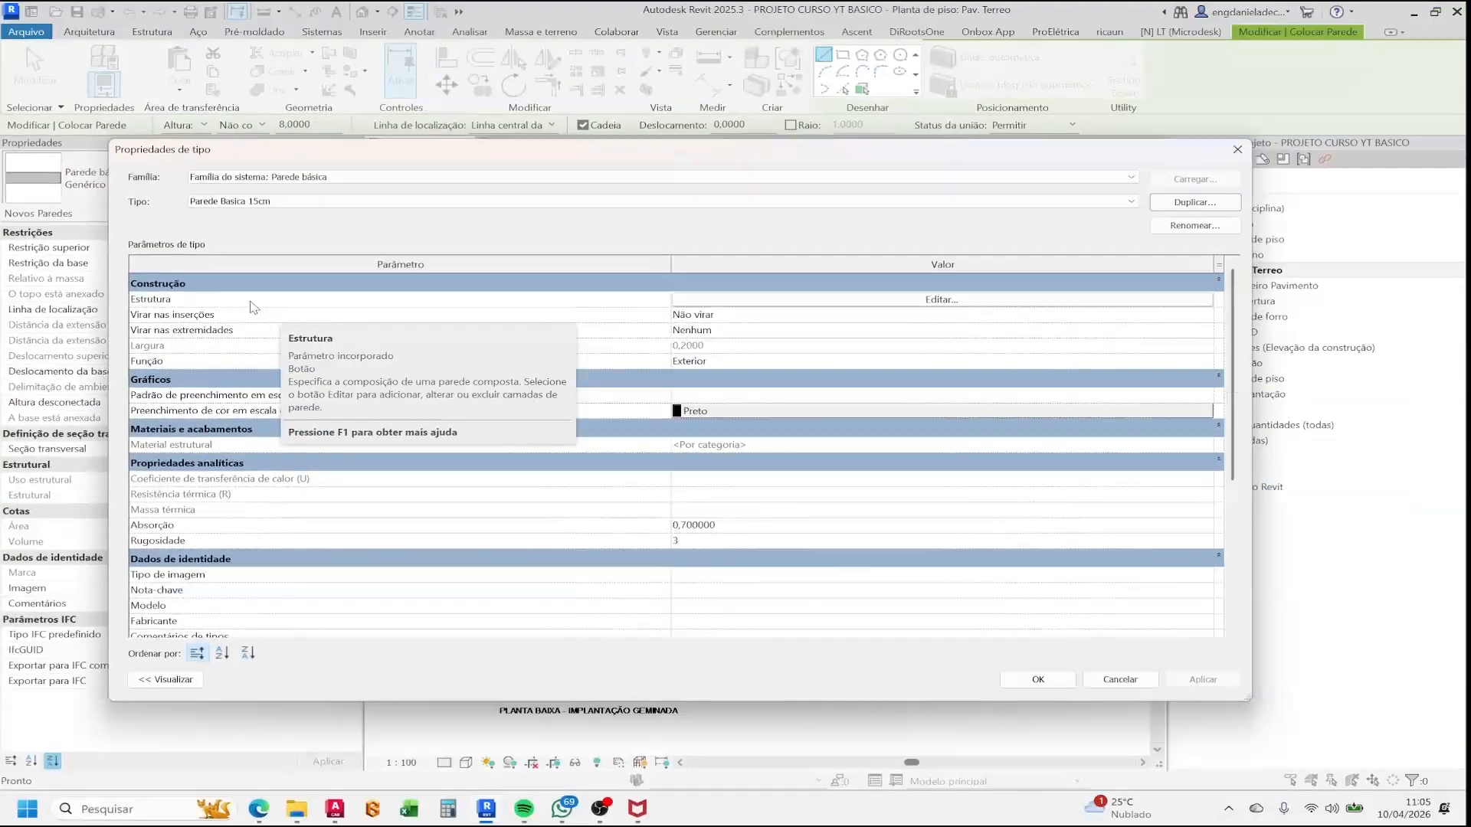
- Set the structure layer thickness of the Parede Basica 15cm wall type to 0.15 and accept the type properties
{"action": "left_click", "coordinate": [711, 301]}
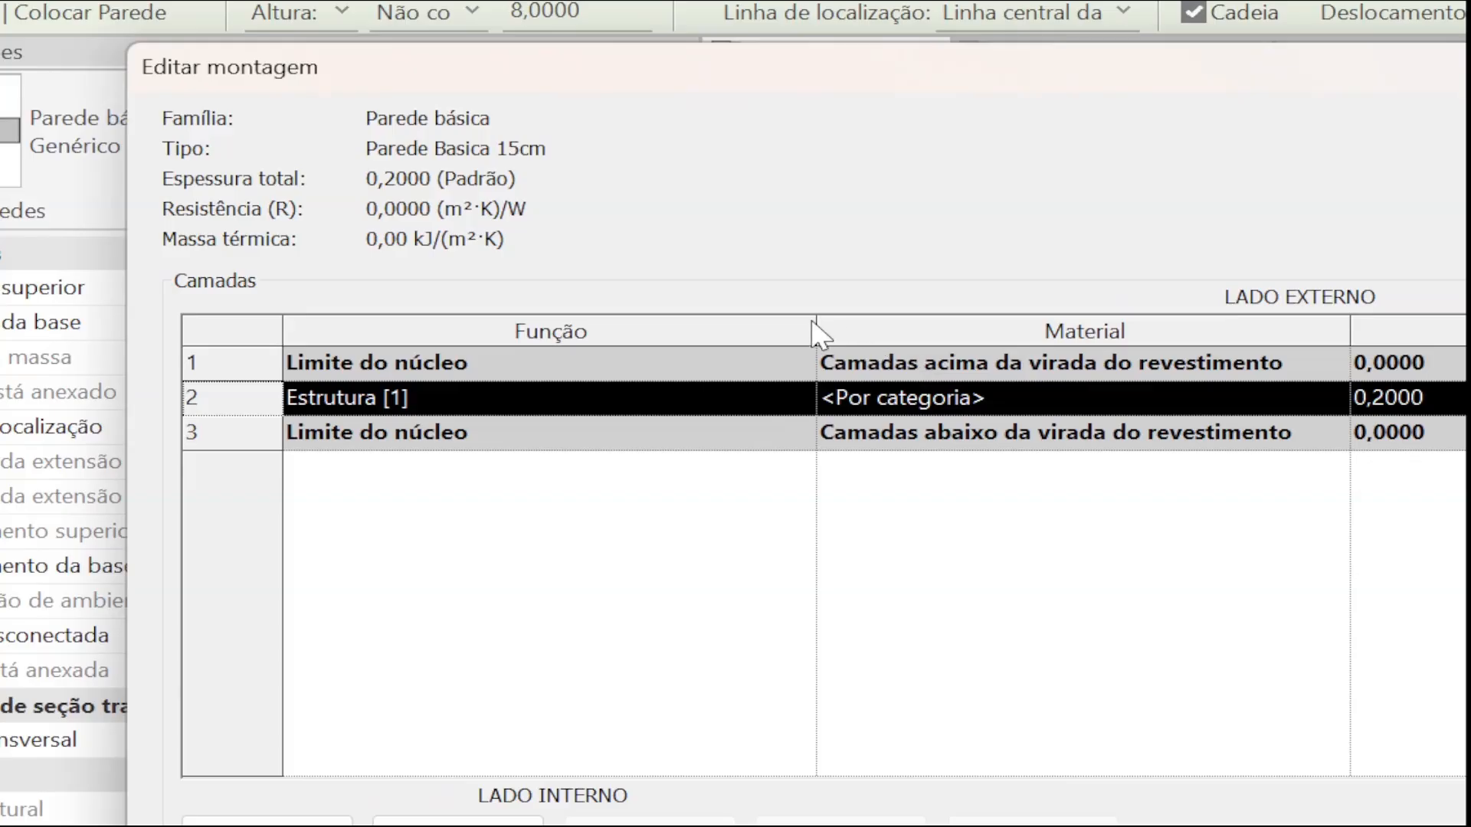
{"action": "left_click_drag", "start_coordinate": [817, 321], "coordinate": [545, 322]}
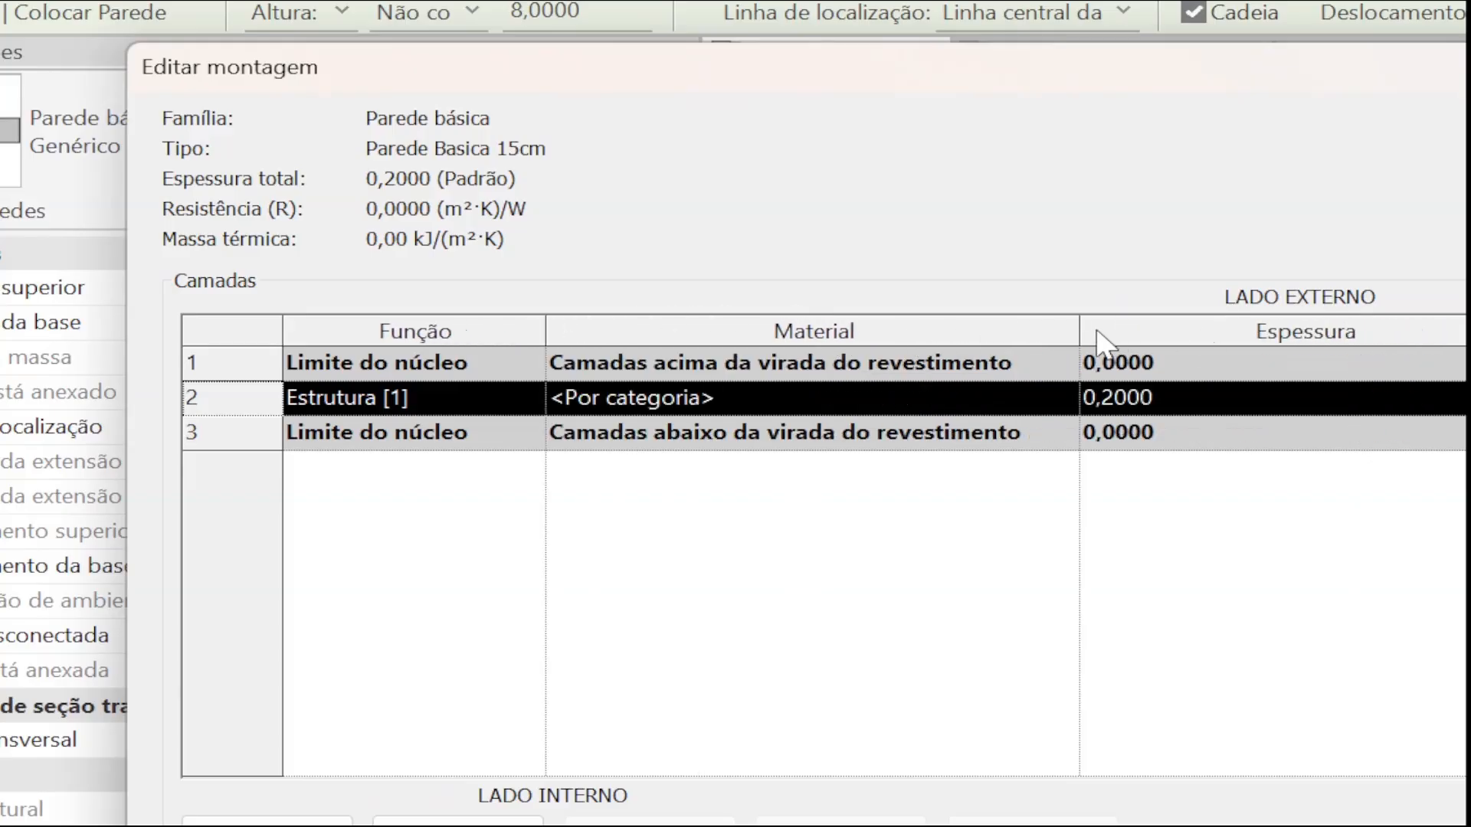
{"action": "left_click_drag", "start_coordinate": [1078, 323], "coordinate": [865, 352]}
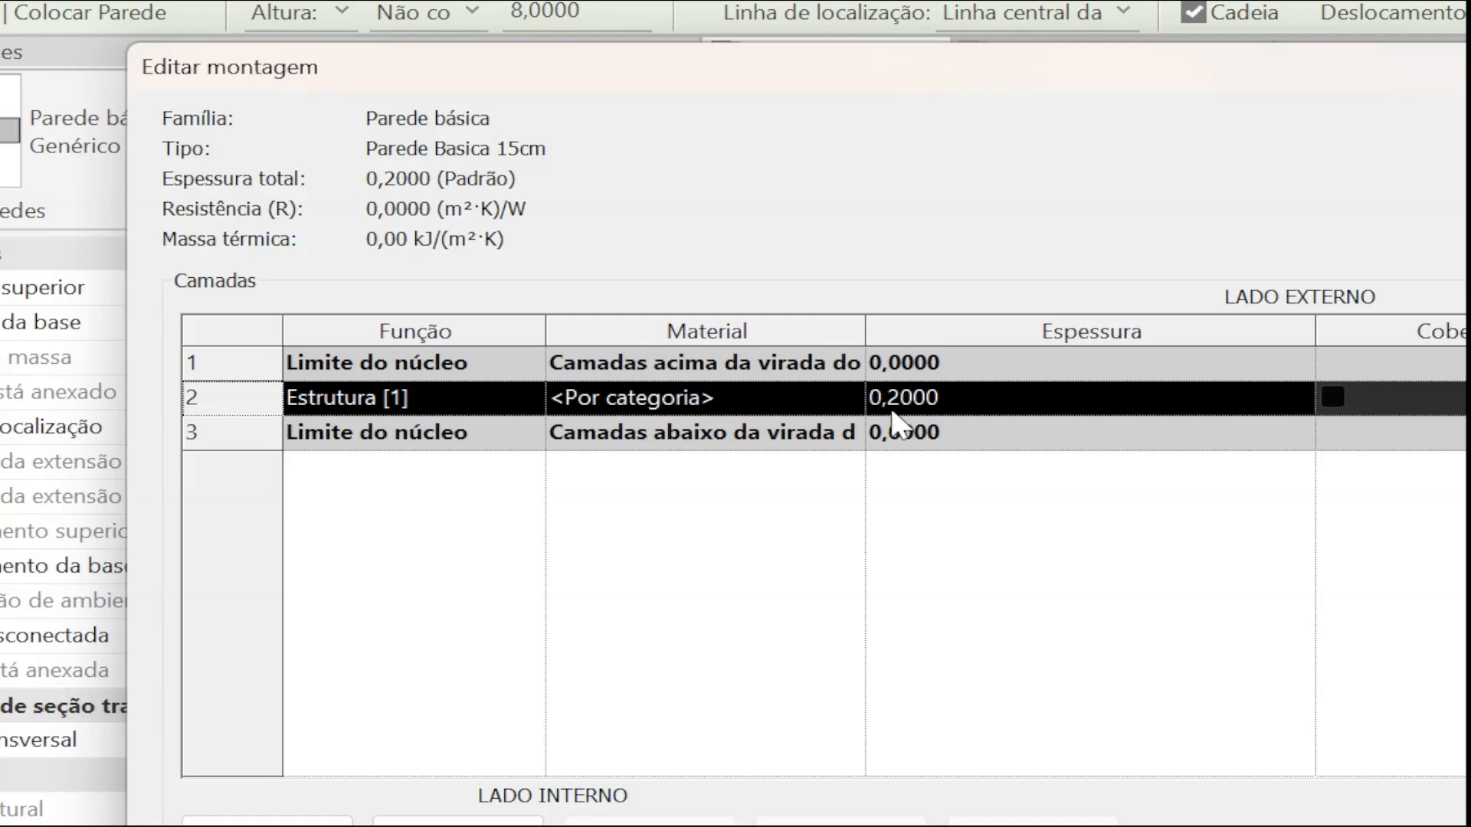
{"action": "left_click", "coordinate": [931, 400]}
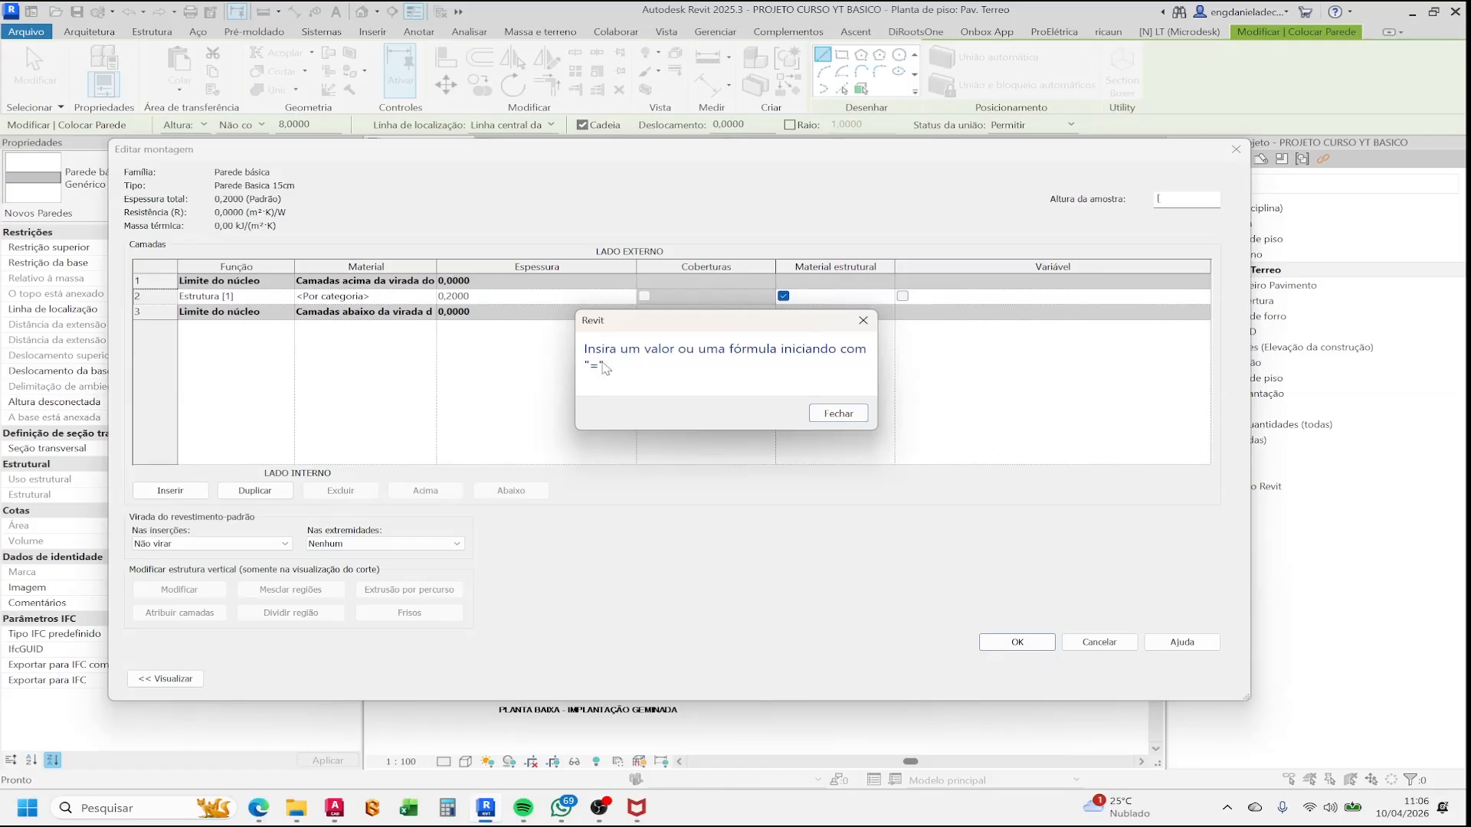
{"action": "left_click", "coordinate": [834, 414]}
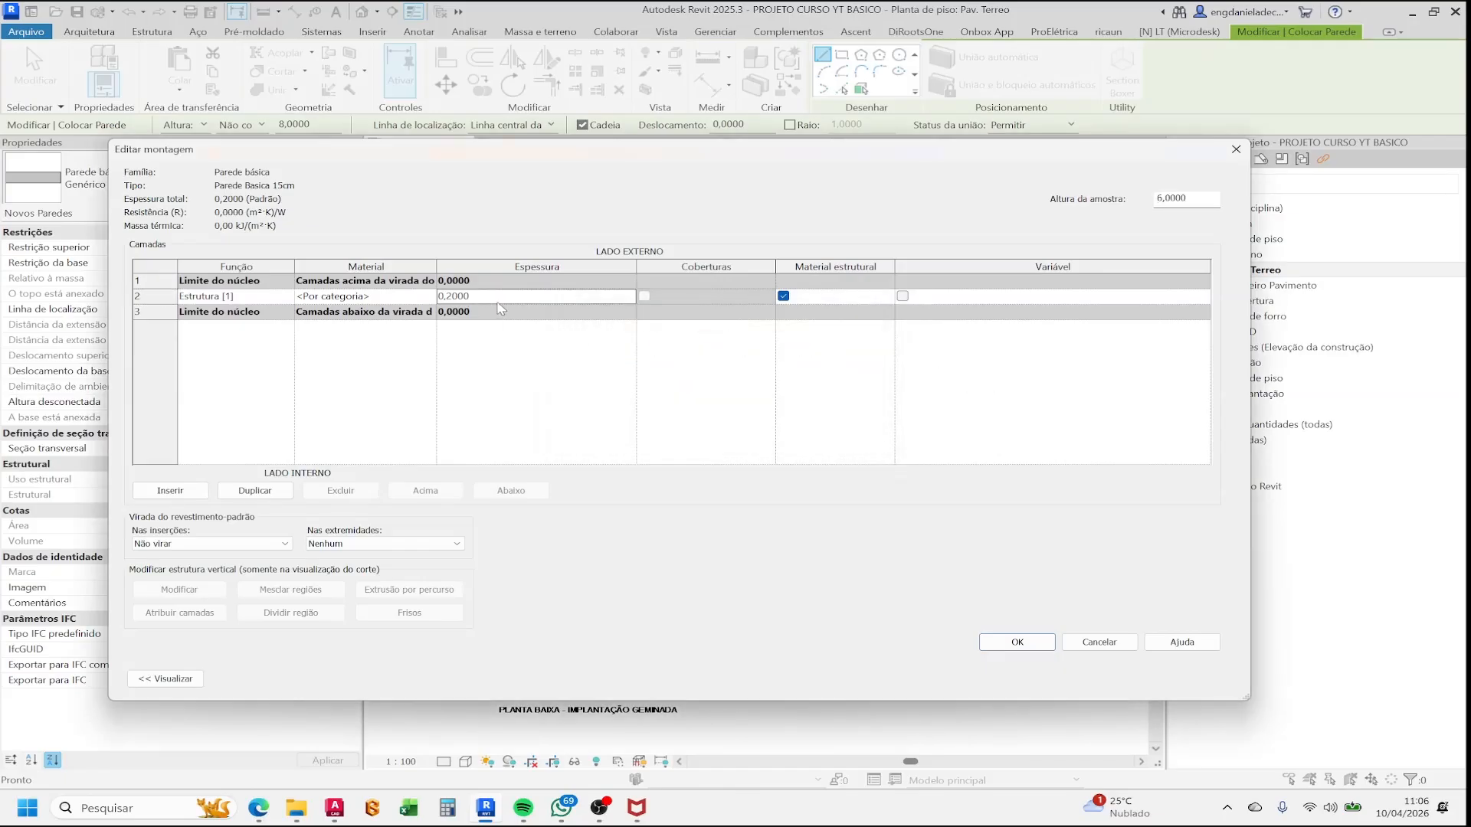
{"action": "left_click", "coordinate": [469, 297]}
{"action": "left_click_drag", "start_coordinate": [490, 298], "coordinate": [378, 302]}
{"action": "type", "text": "0.15"}
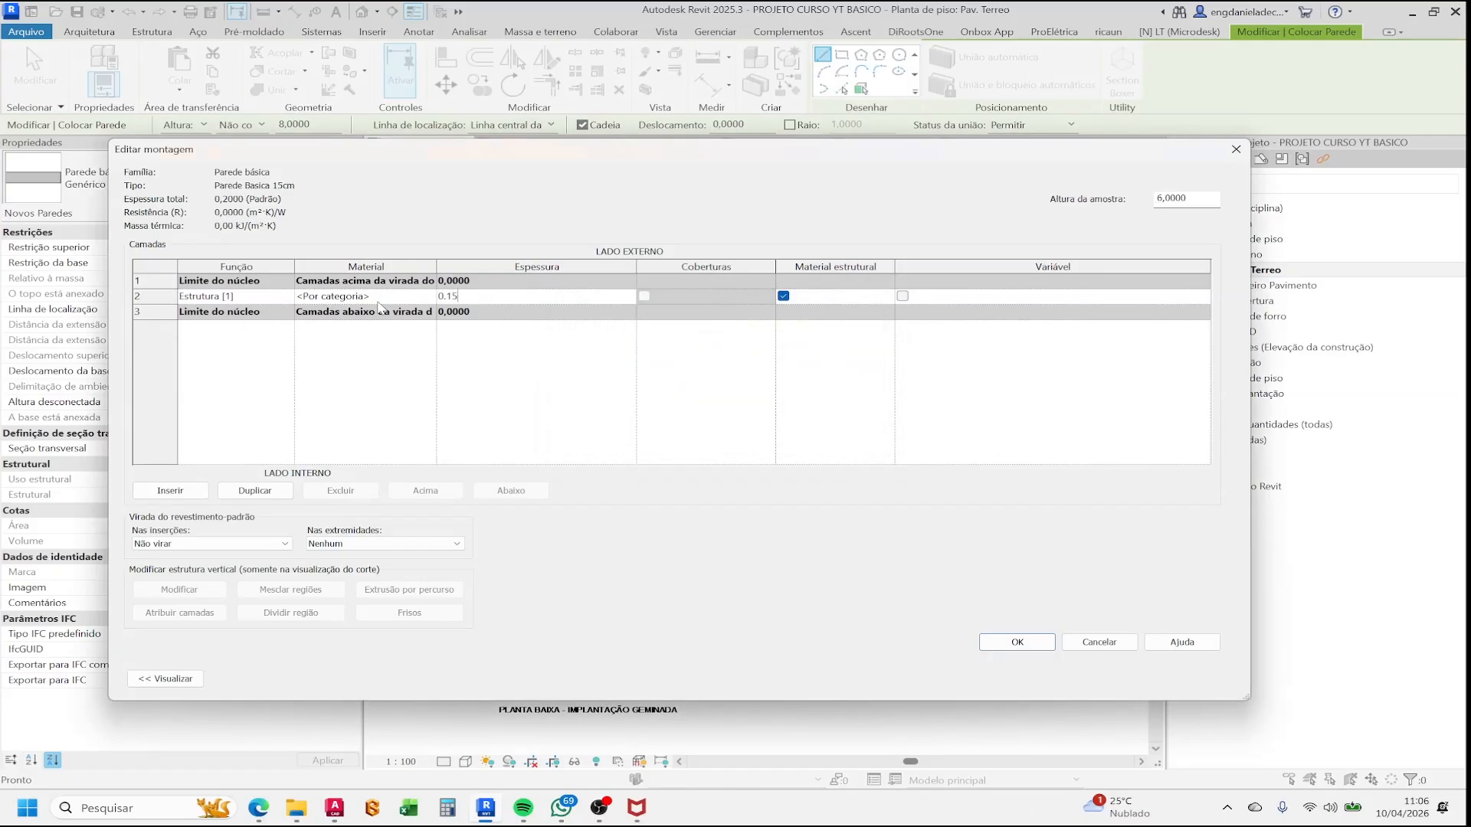
{"action": "left_click", "coordinate": [1008, 645]}
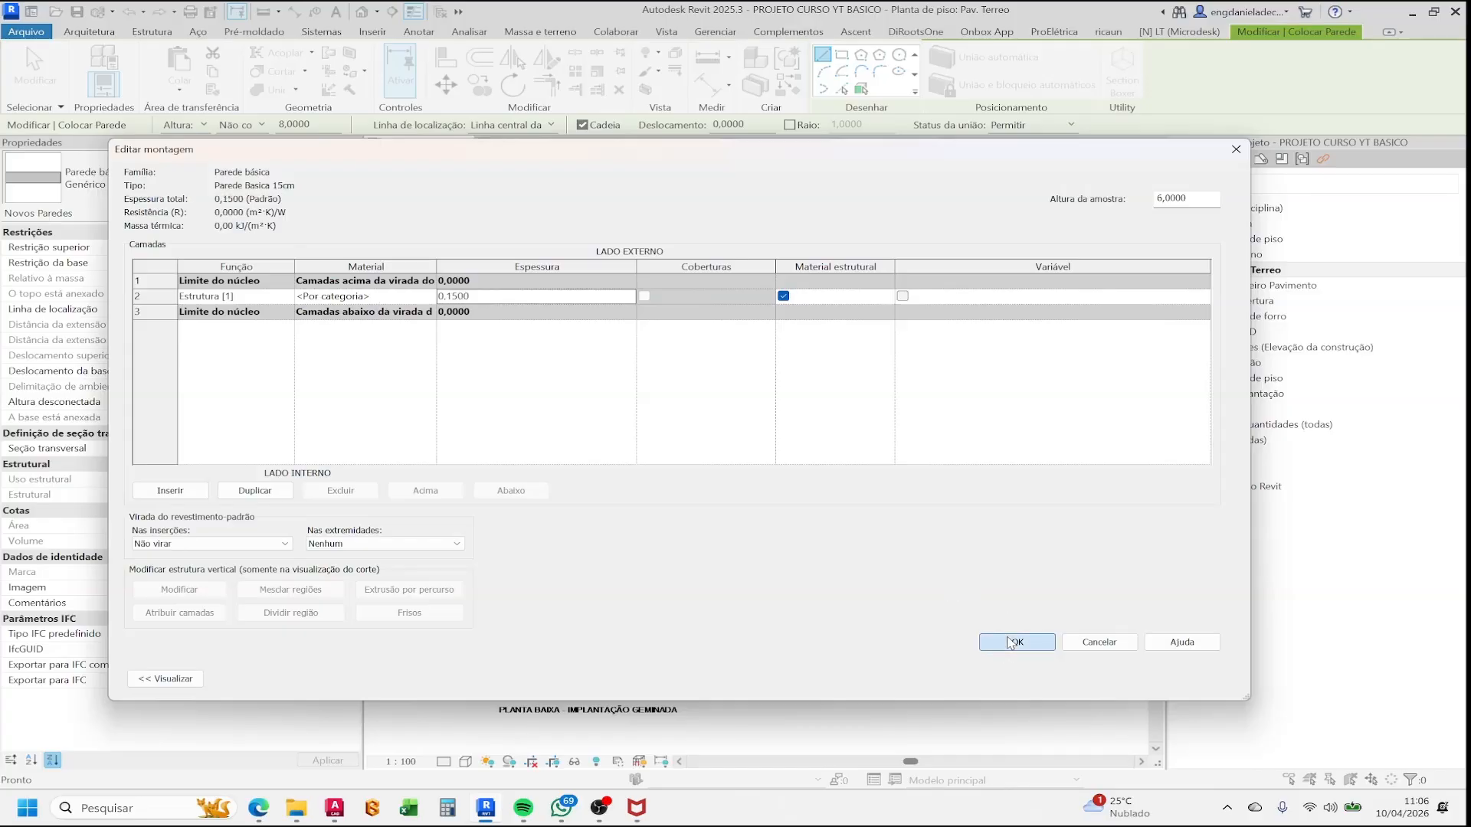
{"action": "left_click", "coordinate": [1197, 683]}
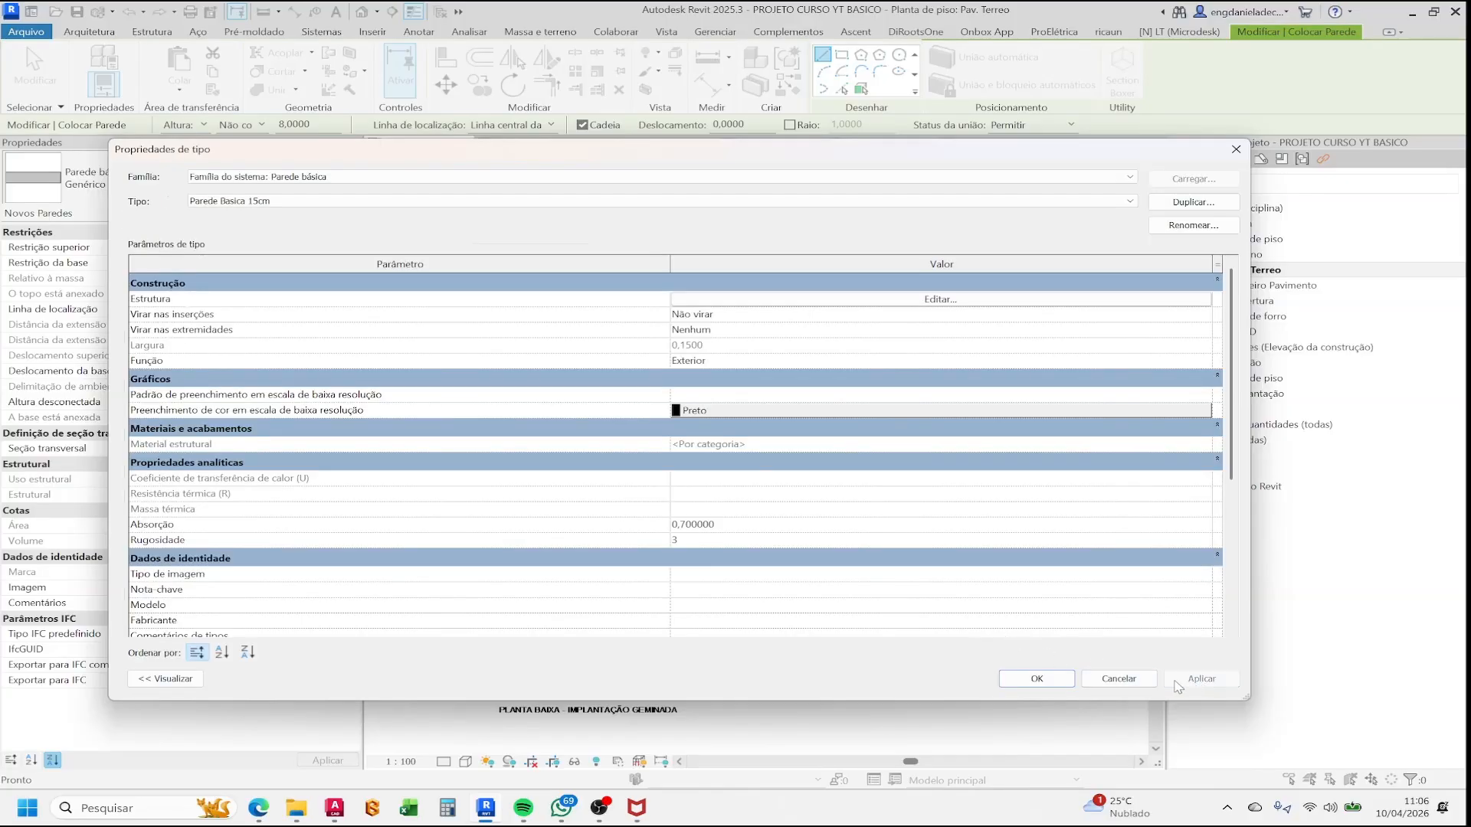
{"action": "left_click", "coordinate": [1038, 679]}
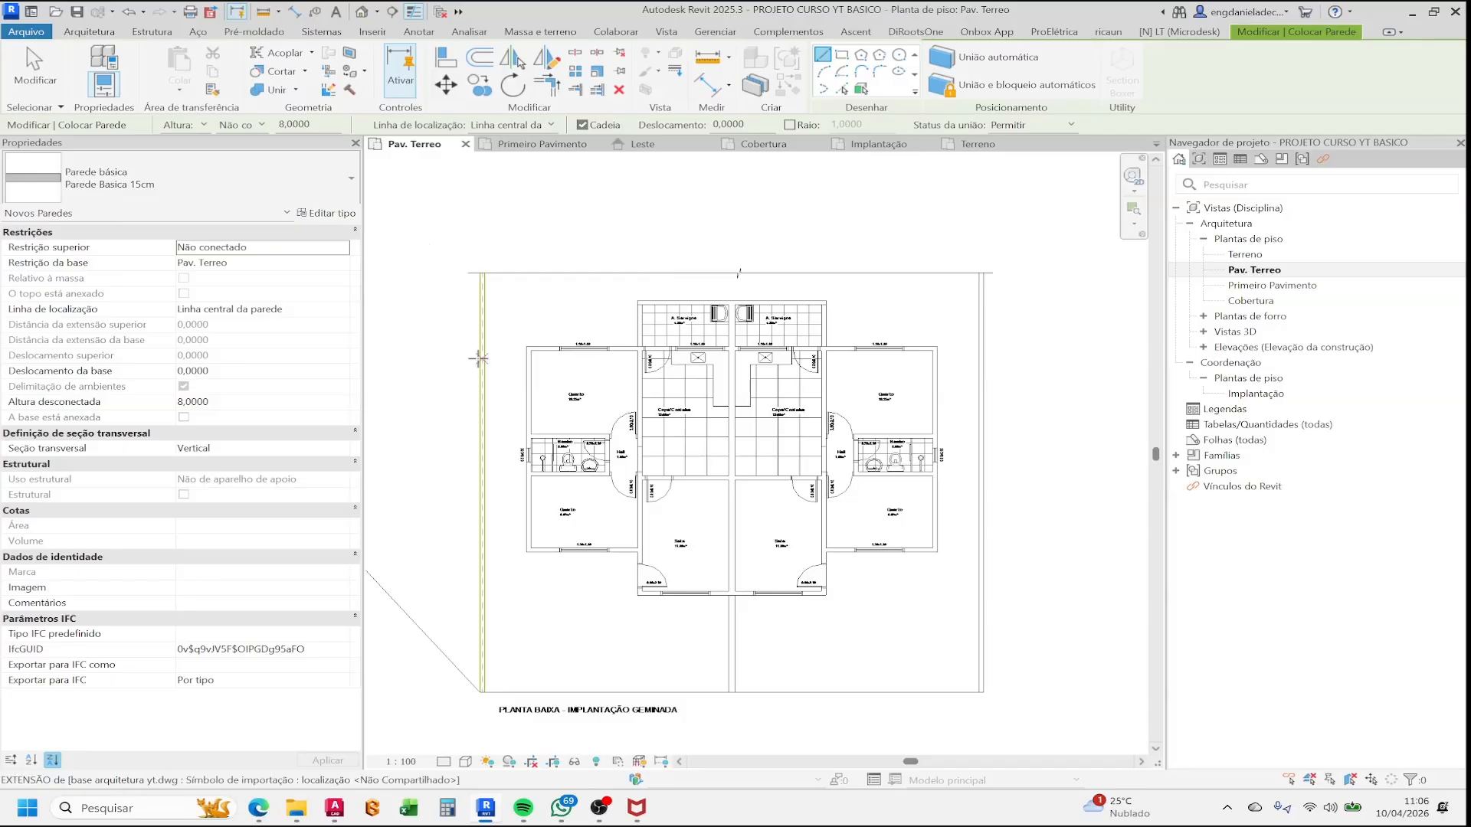
- Set the new walls' height to reach the Primeiro Pavimento level
{"action": "scroll", "coordinate": [508, 296], "scroll_direction": "up", "scroll_amount": 5}
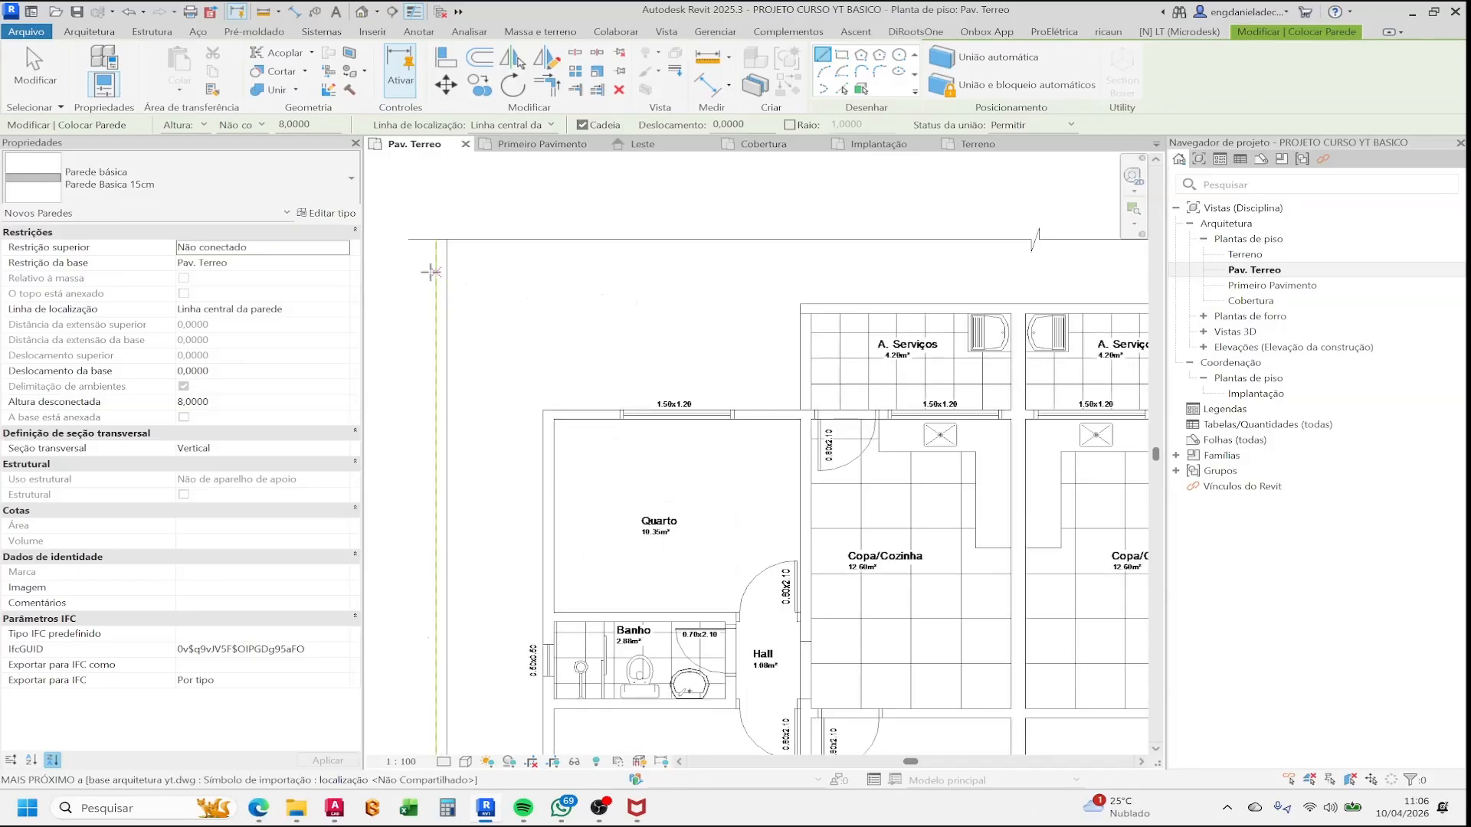
{"action": "scroll", "coordinate": [479, 306], "scroll_direction": "up", "scroll_amount": 2}
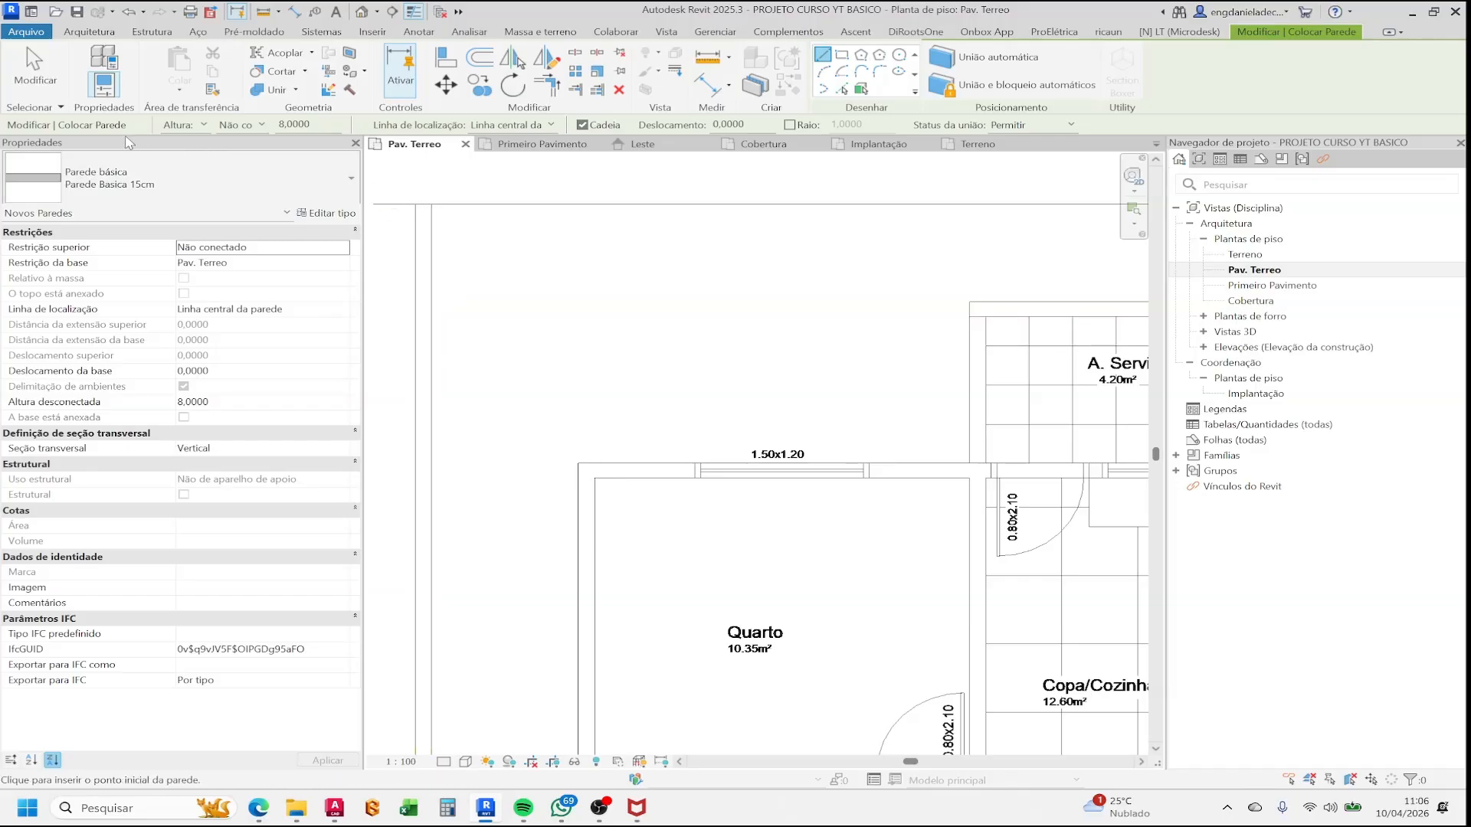
{"action": "left_click", "coordinate": [205, 127]}
{"action": "left_click", "coordinate": [205, 127]}
{"action": "left_click", "coordinate": [261, 126]}
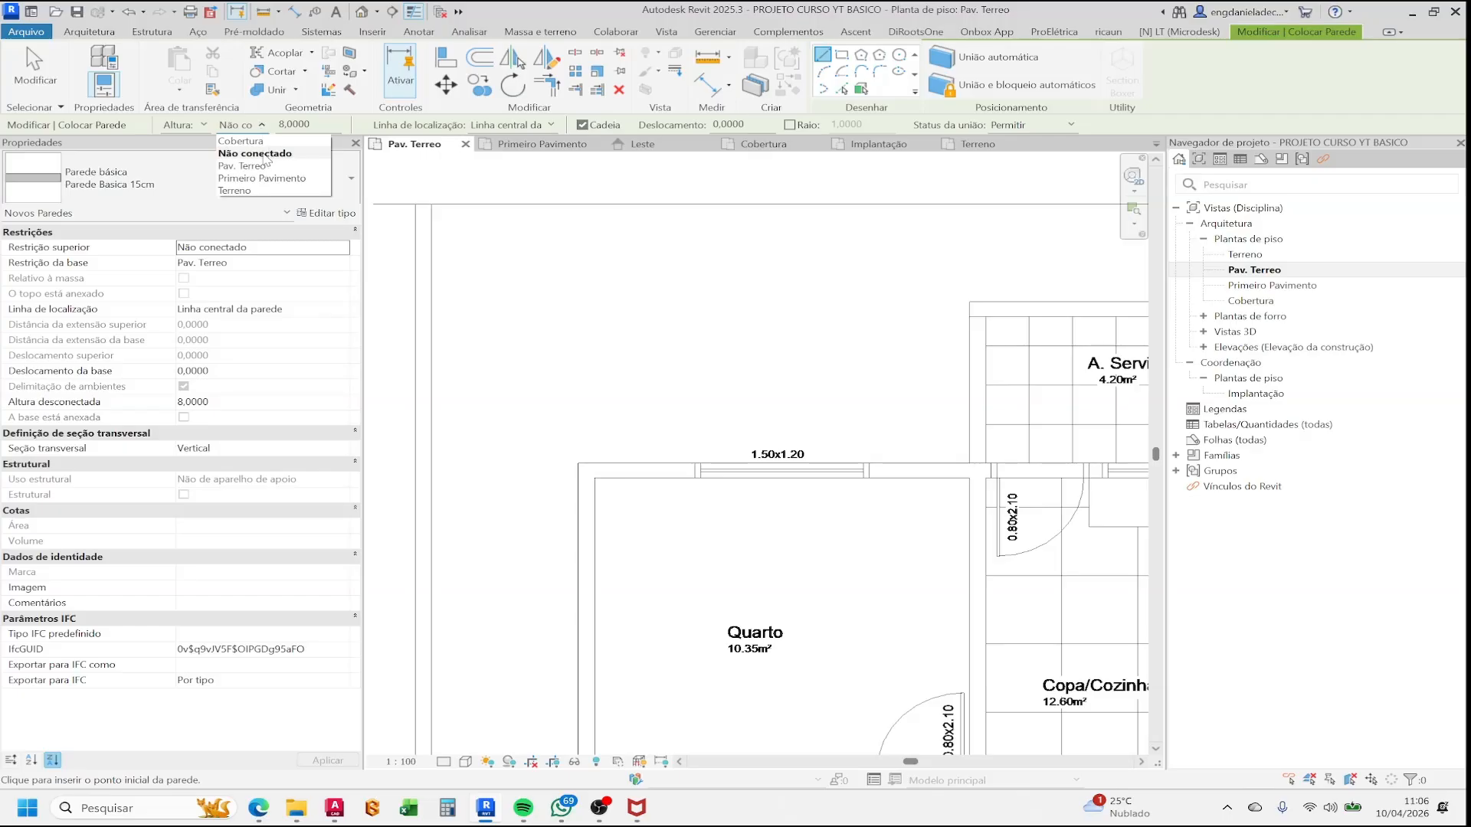
{"action": "left_click", "coordinate": [266, 179]}
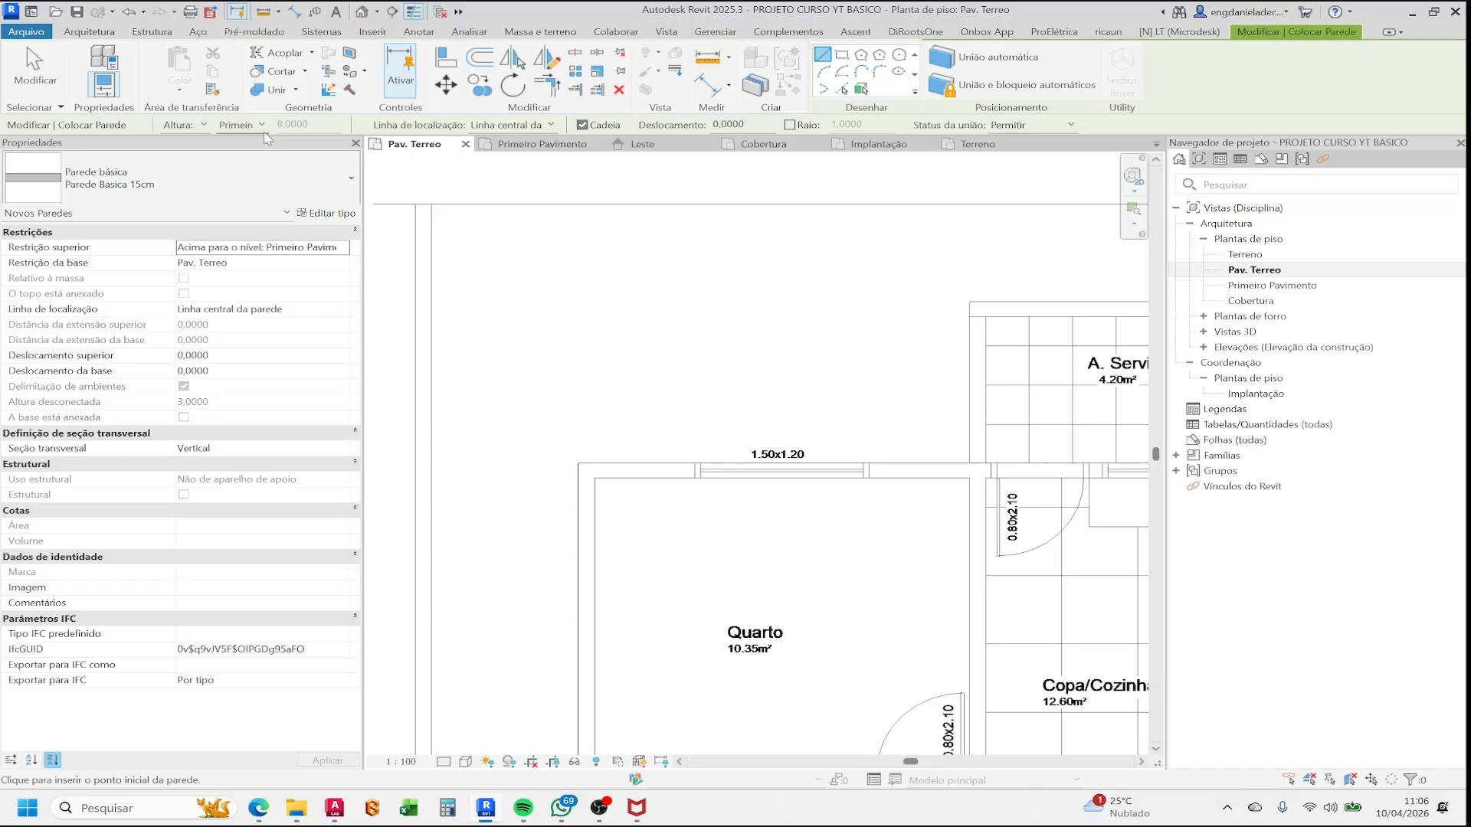
{"action": "left_click", "coordinate": [260, 125]}
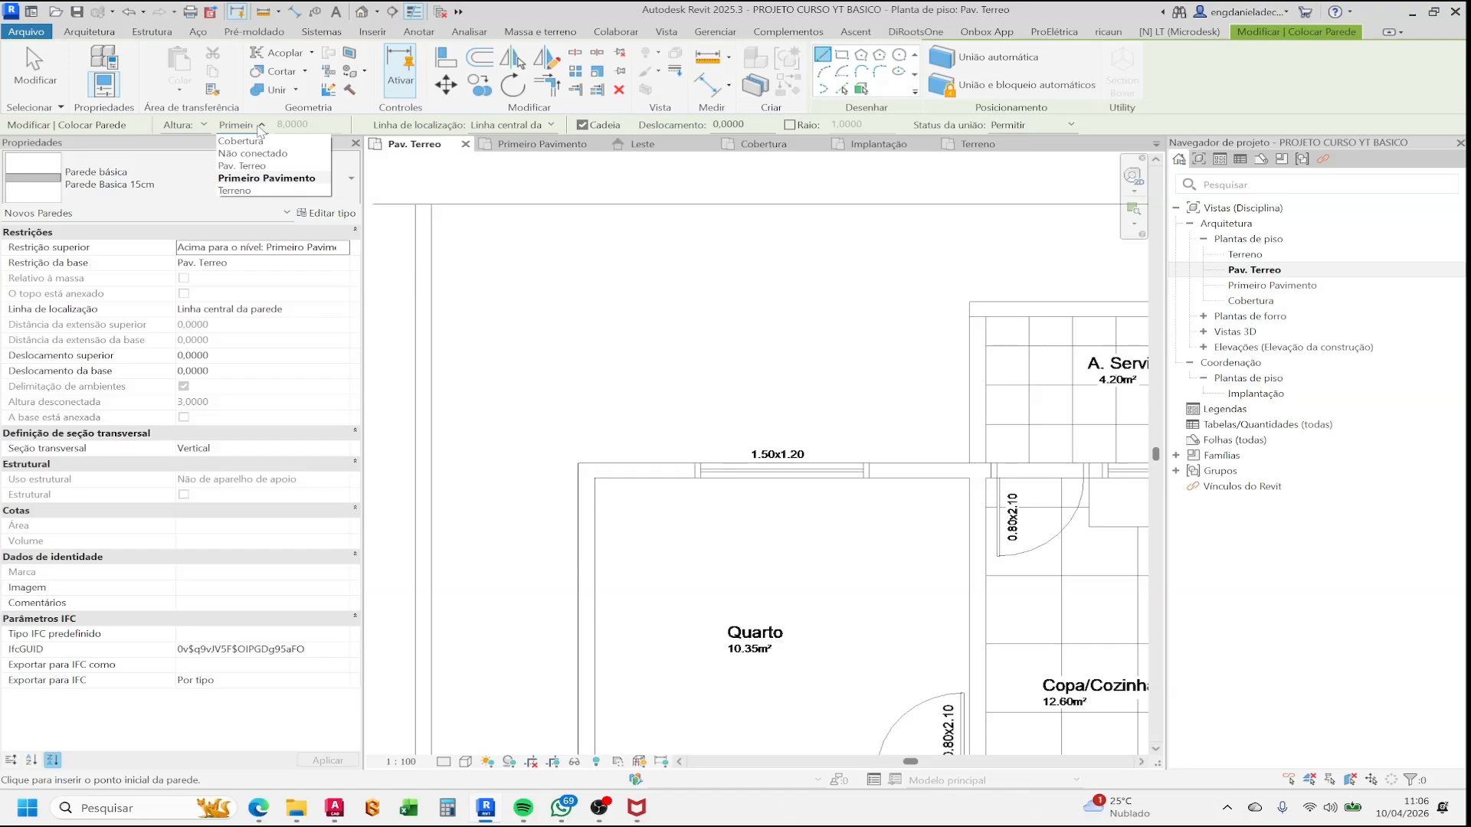
{"action": "left_click", "coordinate": [260, 129]}
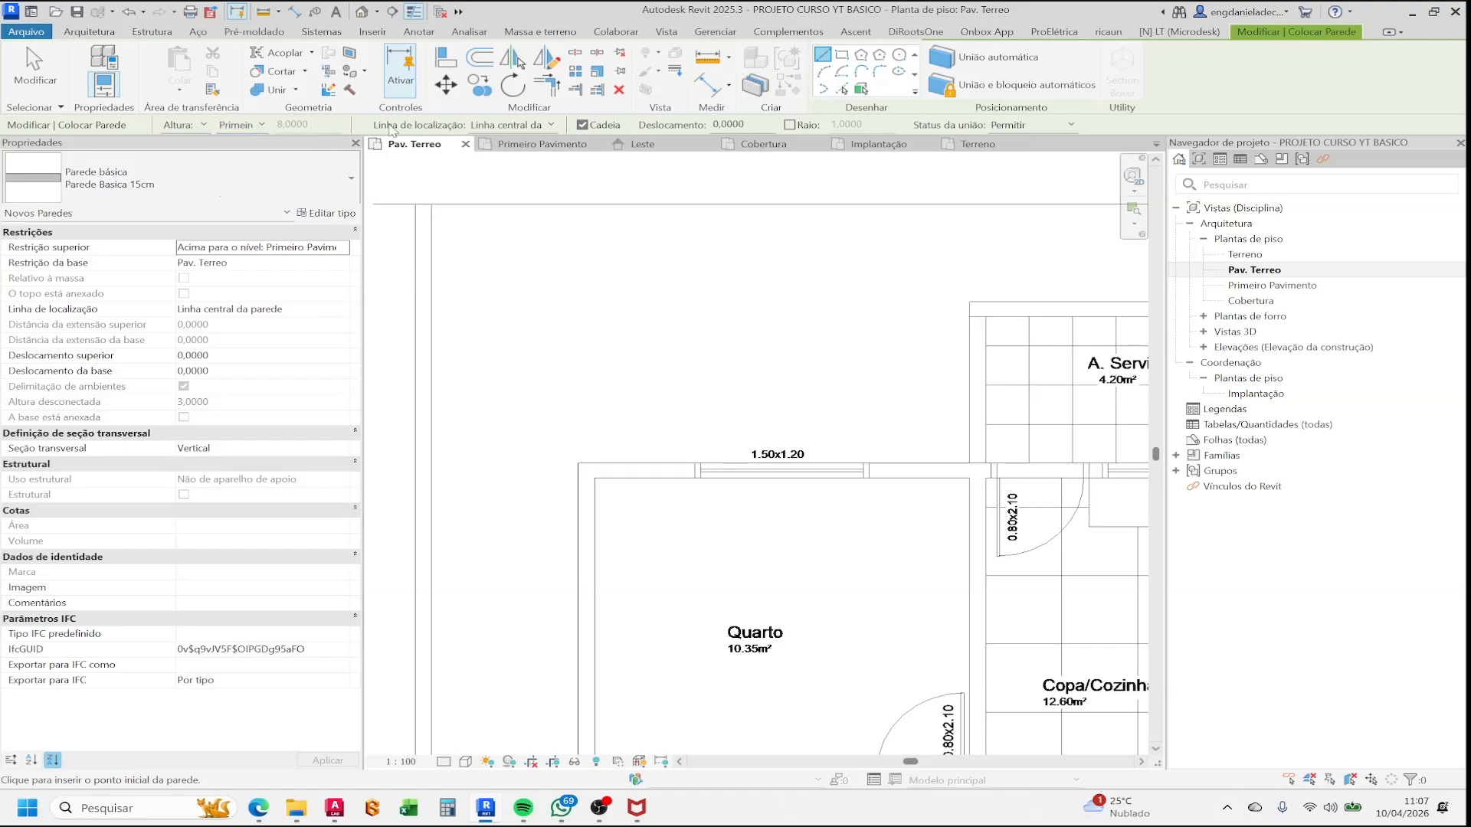
- Examine the wall location line options and the layer structure of the Parede Basica 15cm type
{"action": "left_click", "coordinate": [551, 125]}
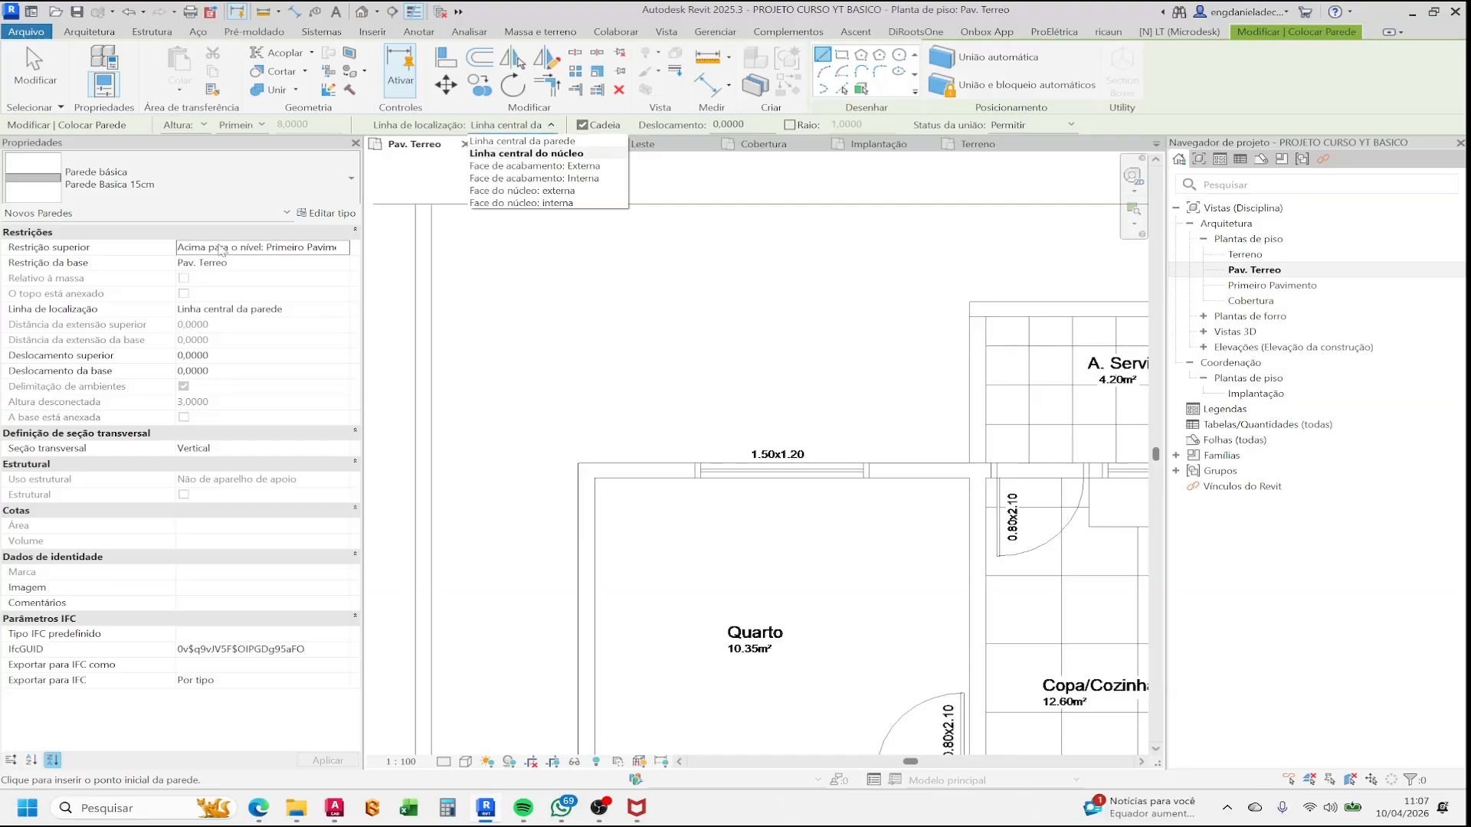
{"action": "left_click", "coordinate": [316, 213]}
{"action": "left_click", "coordinate": [316, 213]}
{"action": "left_click", "coordinate": [884, 300]}
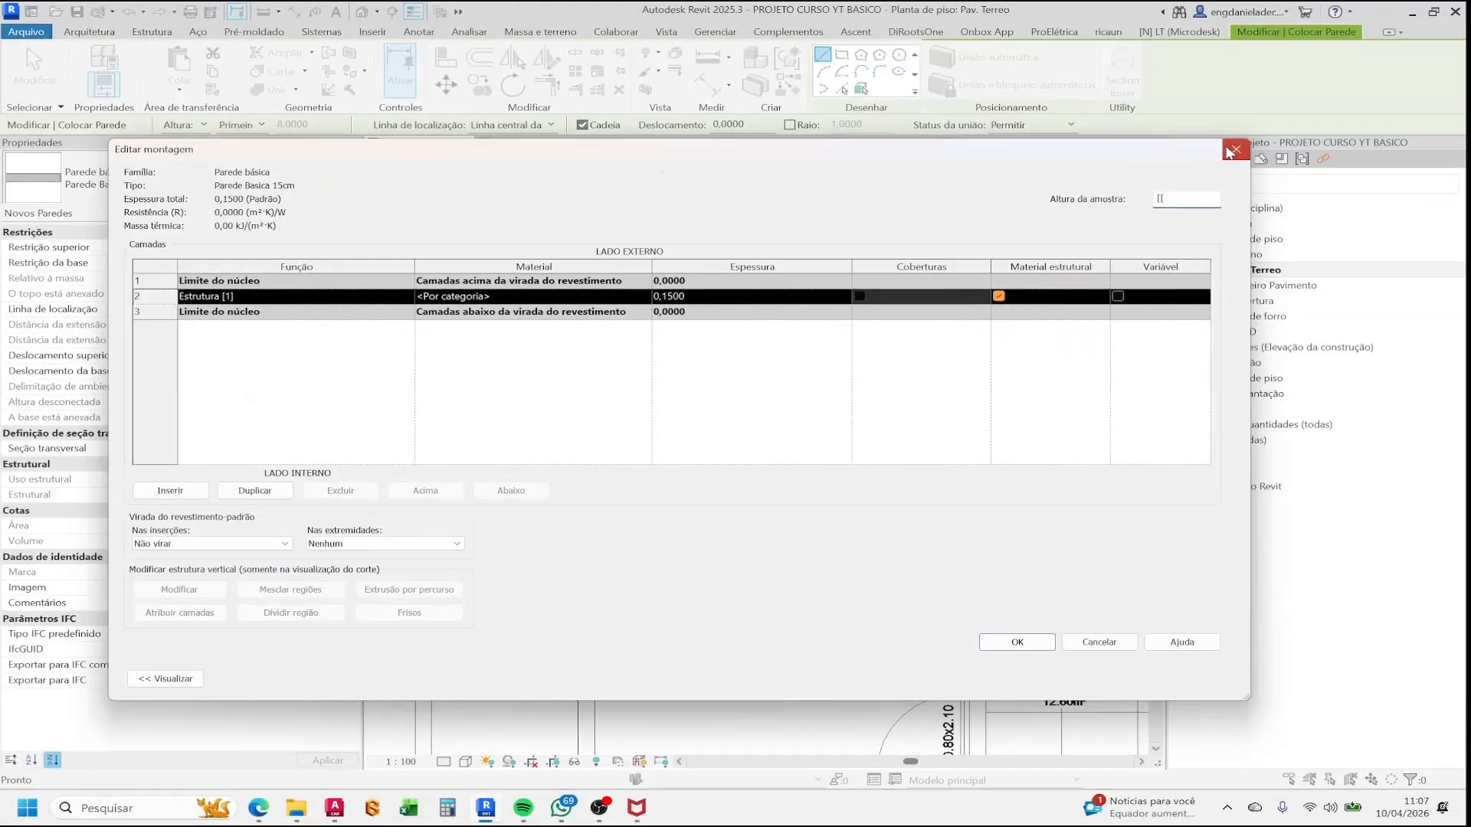
{"action": "left_click", "coordinate": [1233, 150]}
{"action": "left_click", "coordinate": [1236, 150]}
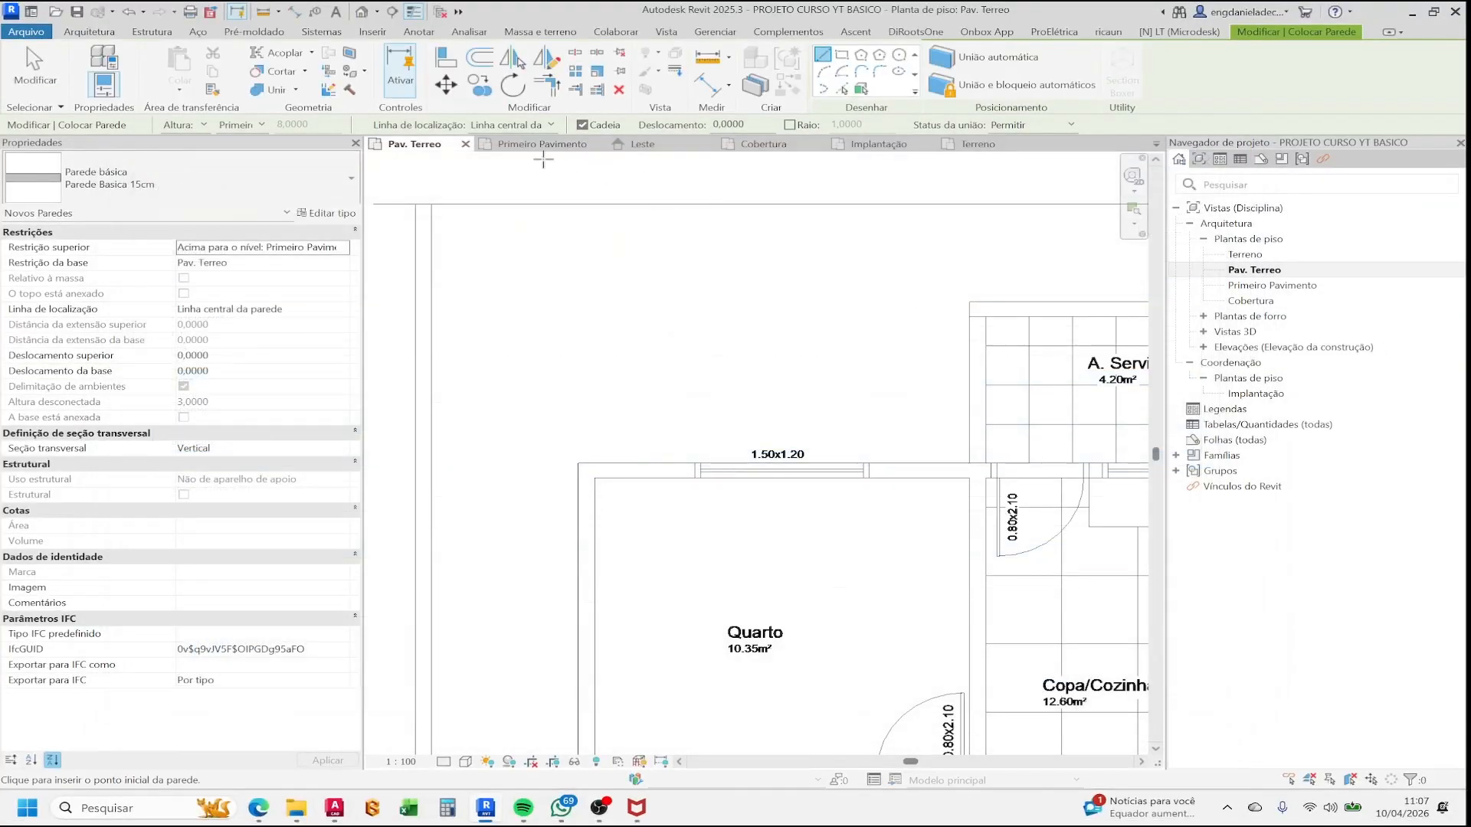
- Set the location line to Linha central da parede and draw a horizontal test wall 1.5 m long above the upper-left Quarto
{"action": "left_click", "coordinate": [551, 125]}
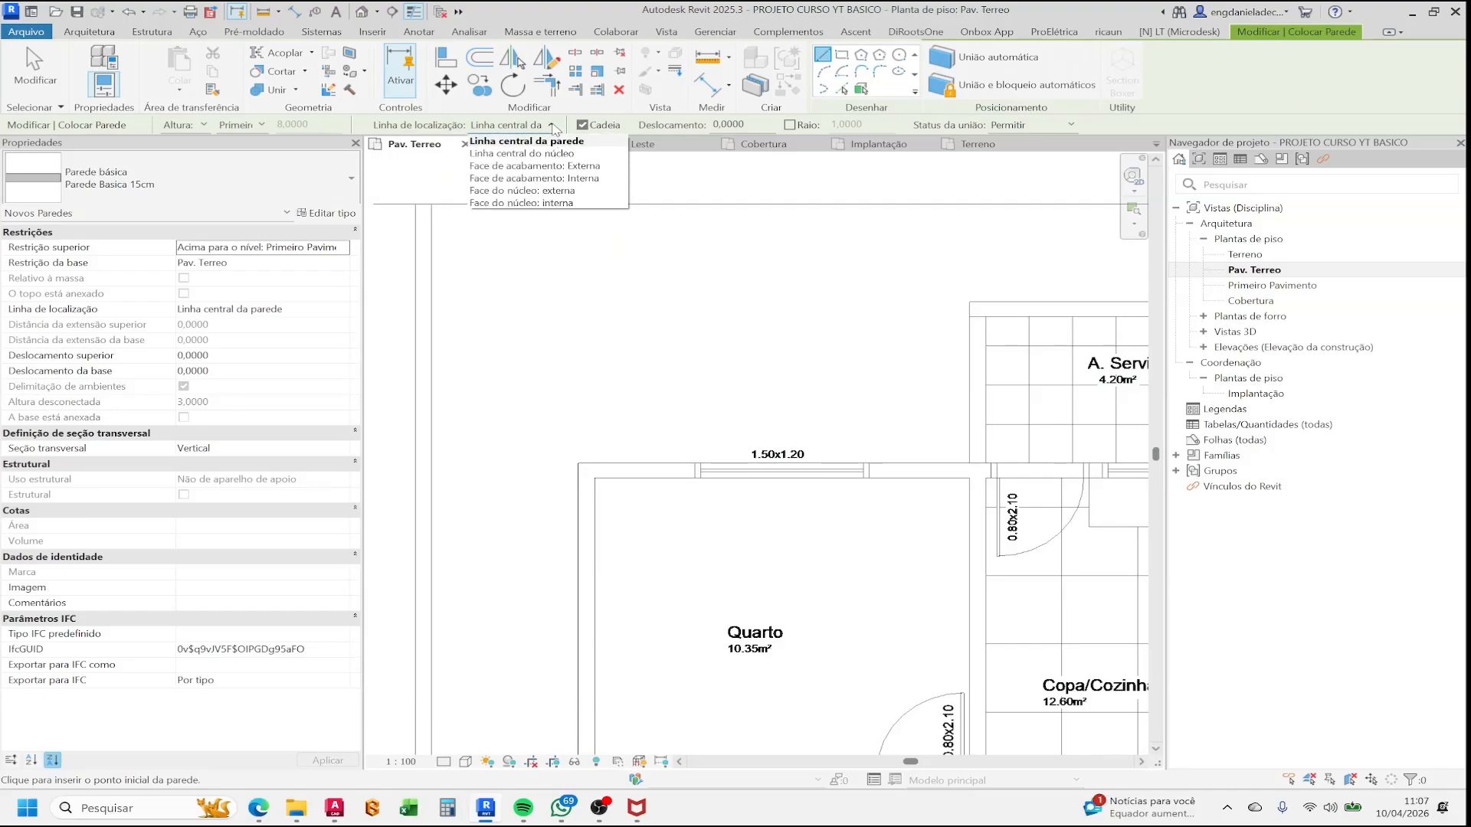
{"action": "left_click", "coordinate": [549, 142]}
{"action": "scroll", "coordinate": [539, 330], "scroll_direction": "up", "scroll_amount": 2}
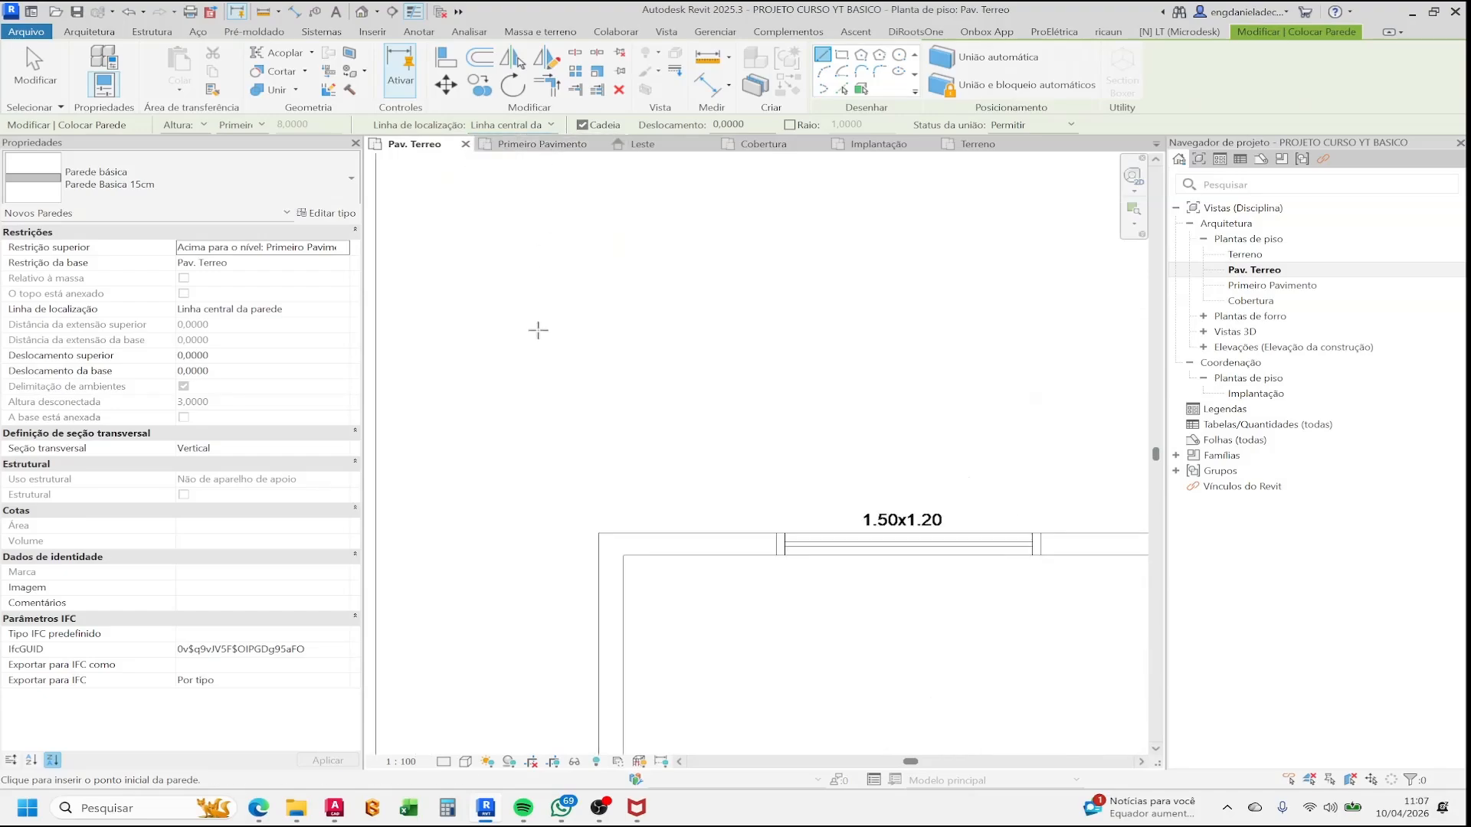
{"action": "left_click", "coordinate": [452, 362]}
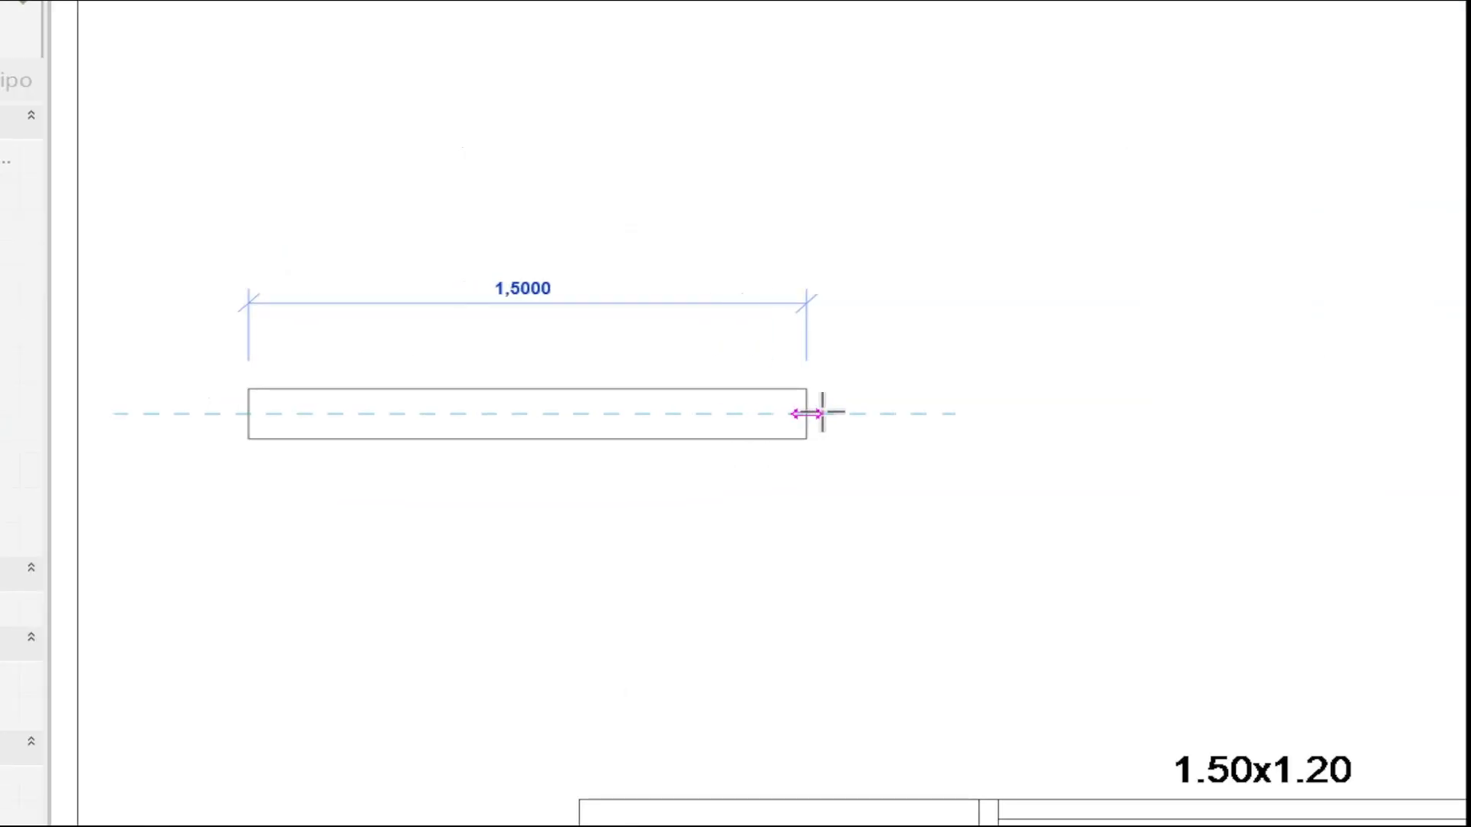
{"action": "left_click", "coordinate": [808, 414]}
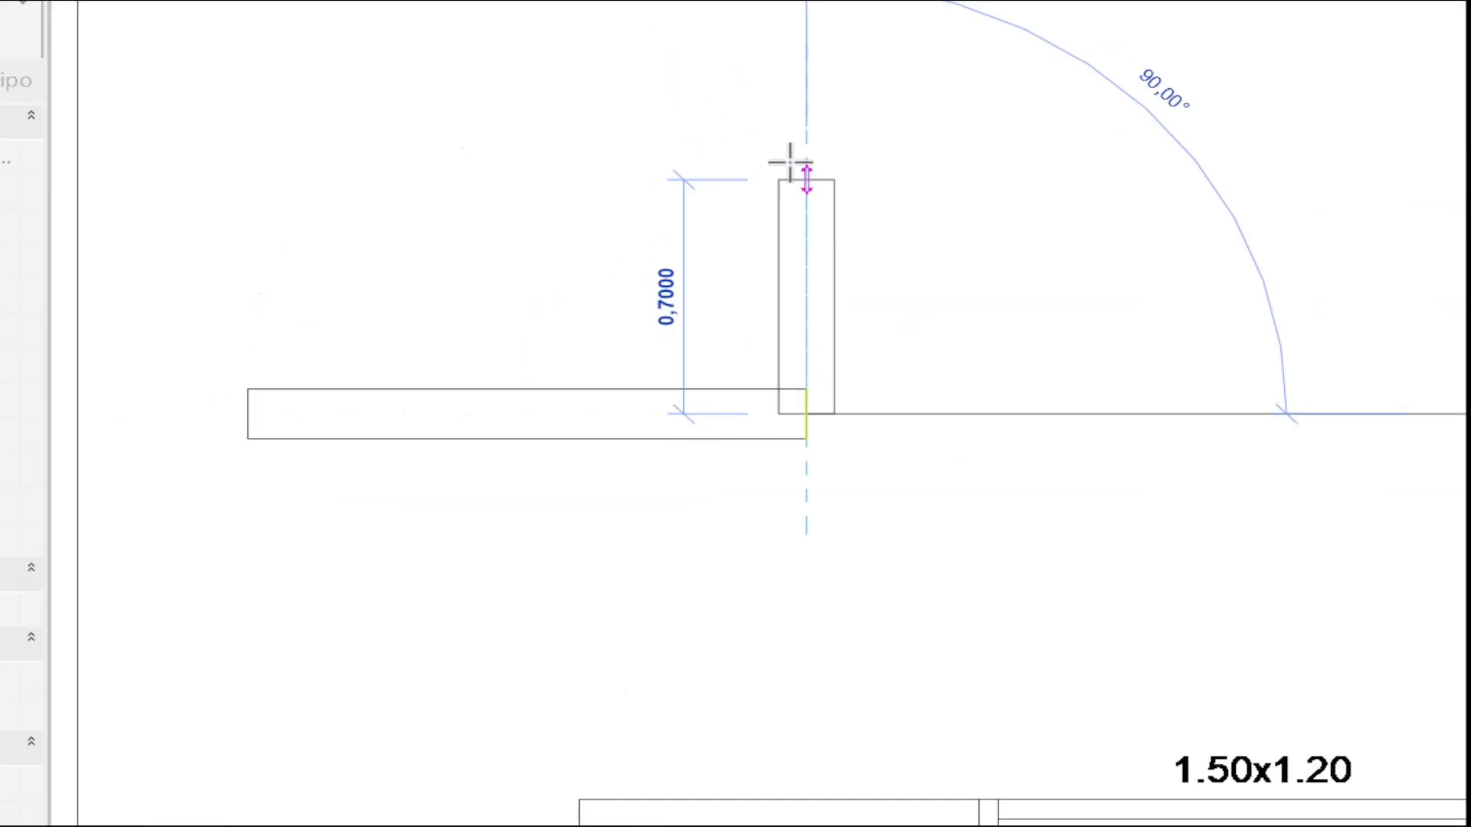
{"action": "key", "text": "Escape"}
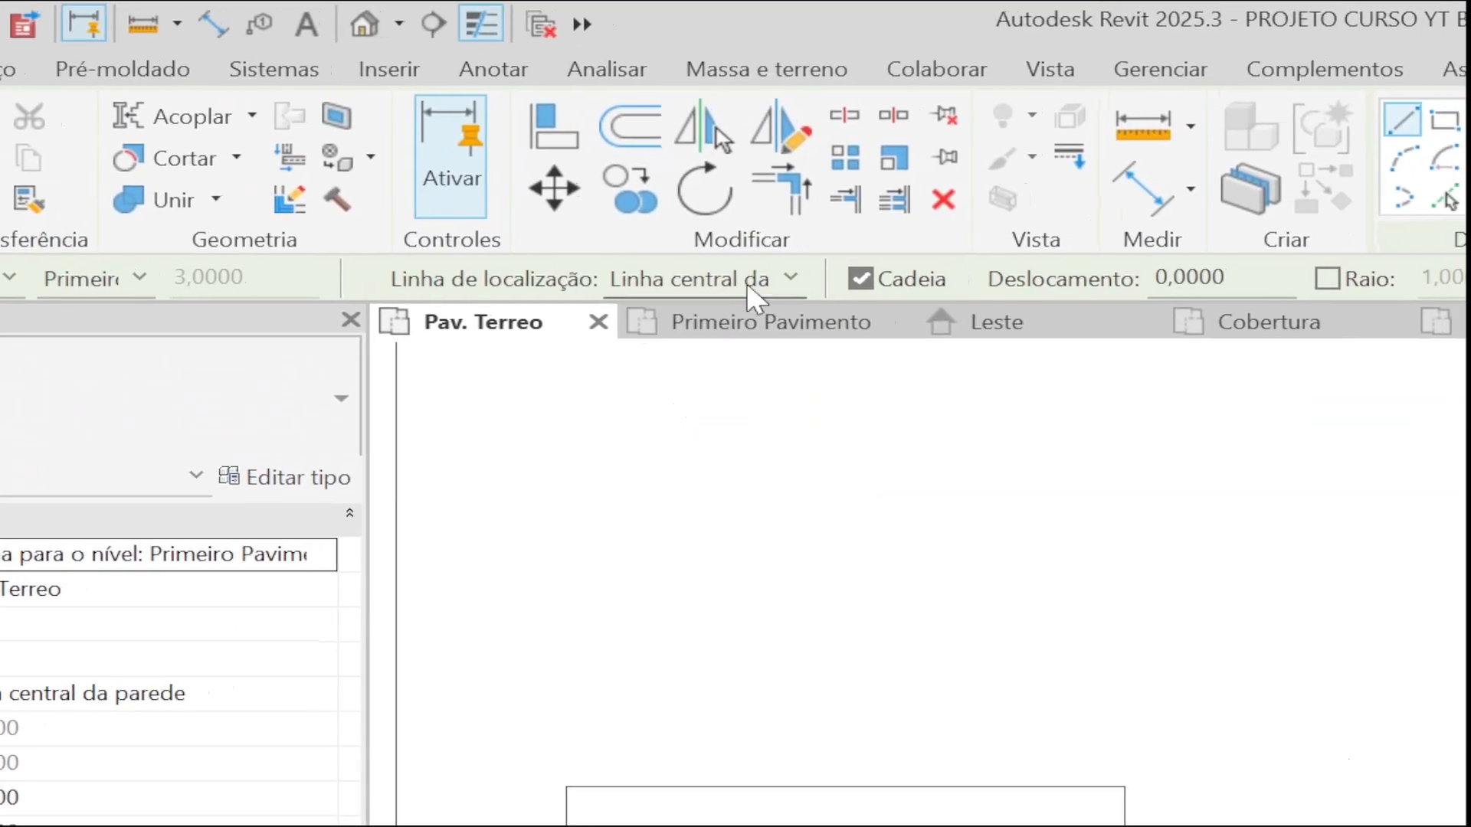
- Set the location line to Face de acabamento: Externa and draw a second 1.5 m test wall parallel above the first
{"action": "left_click", "coordinate": [746, 280]}
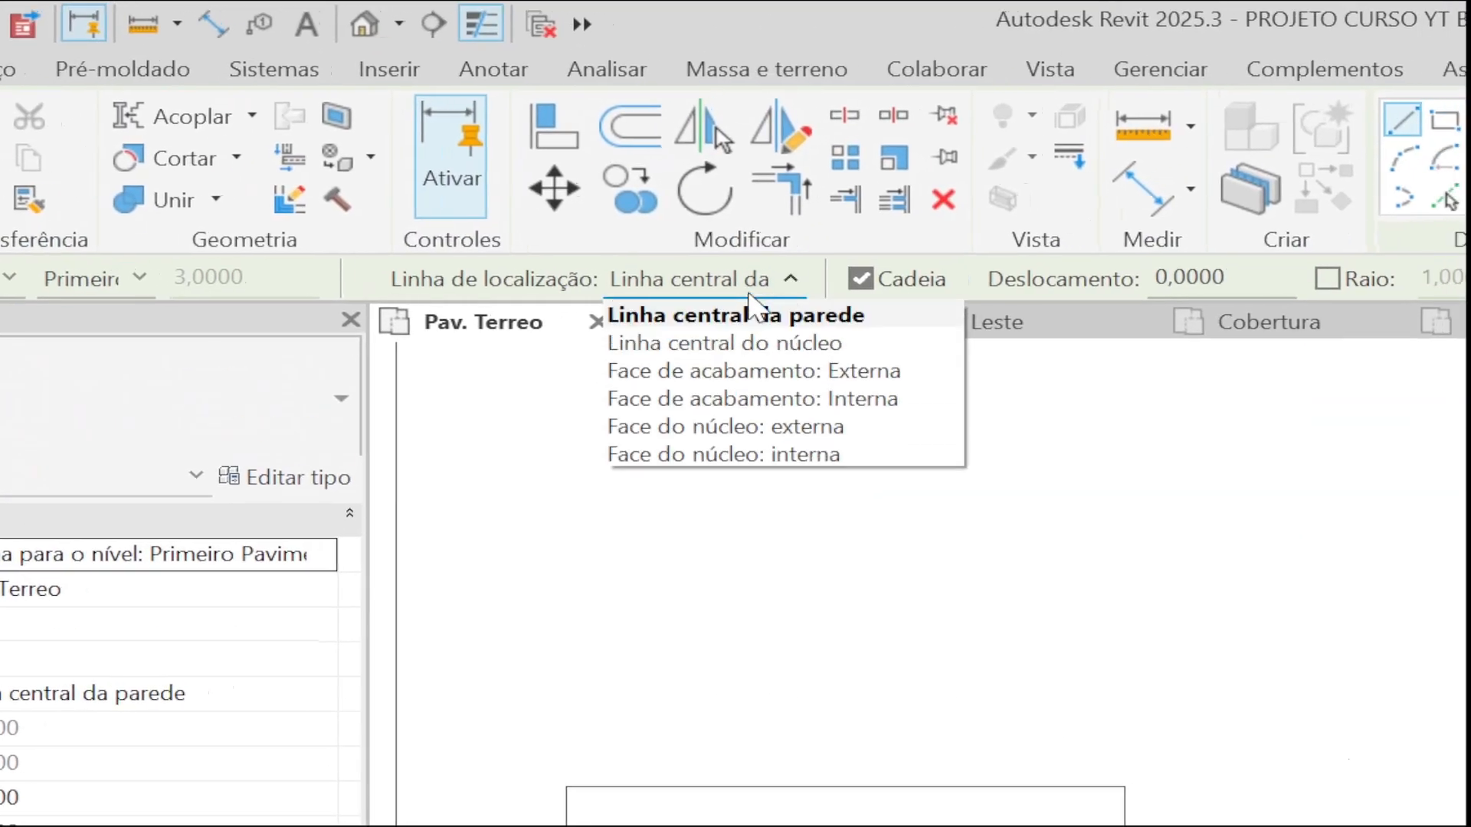
{"action": "left_click", "coordinate": [785, 373]}
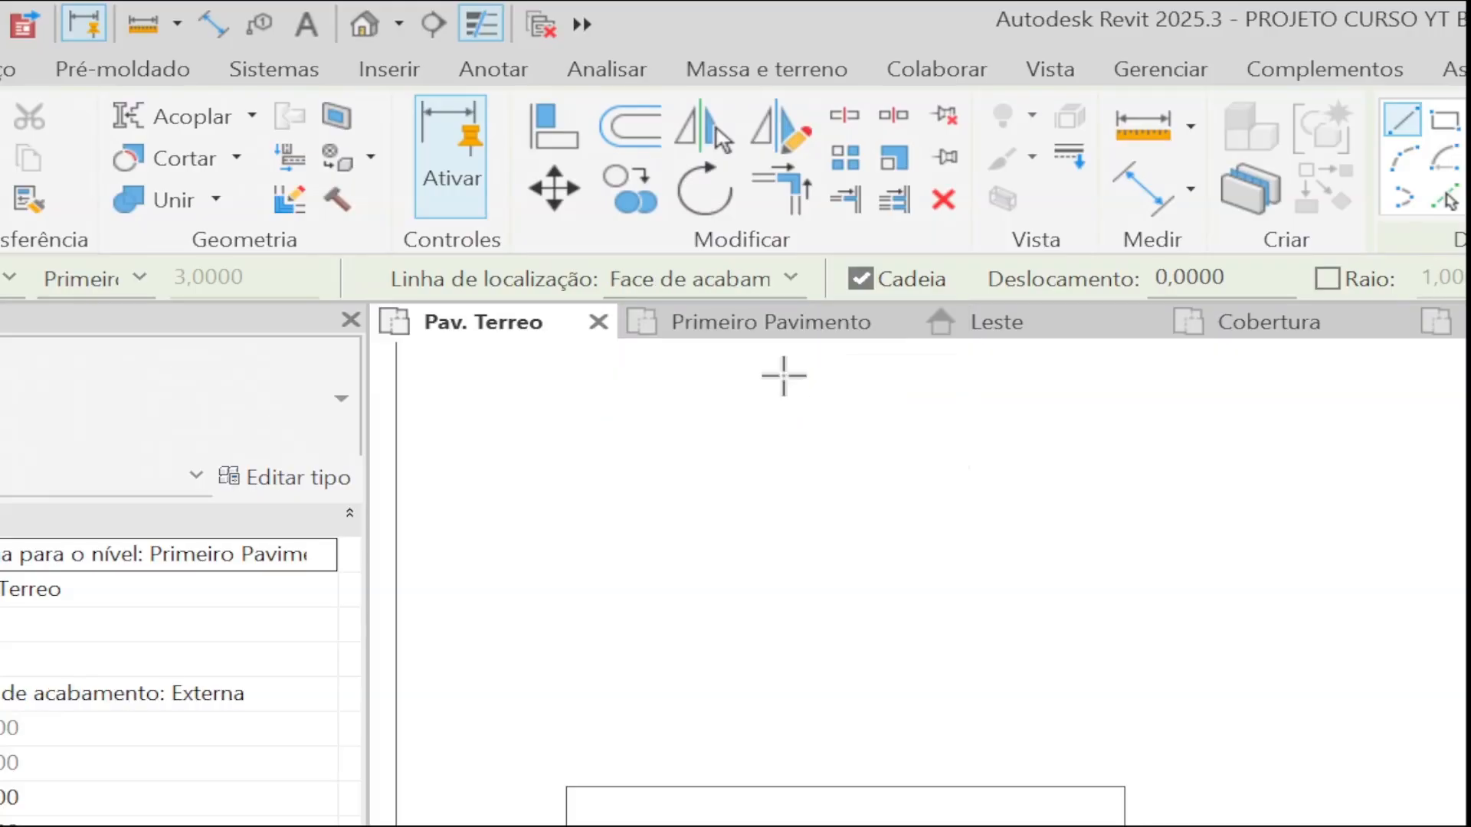
{"action": "left_click", "coordinate": [566, 619]}
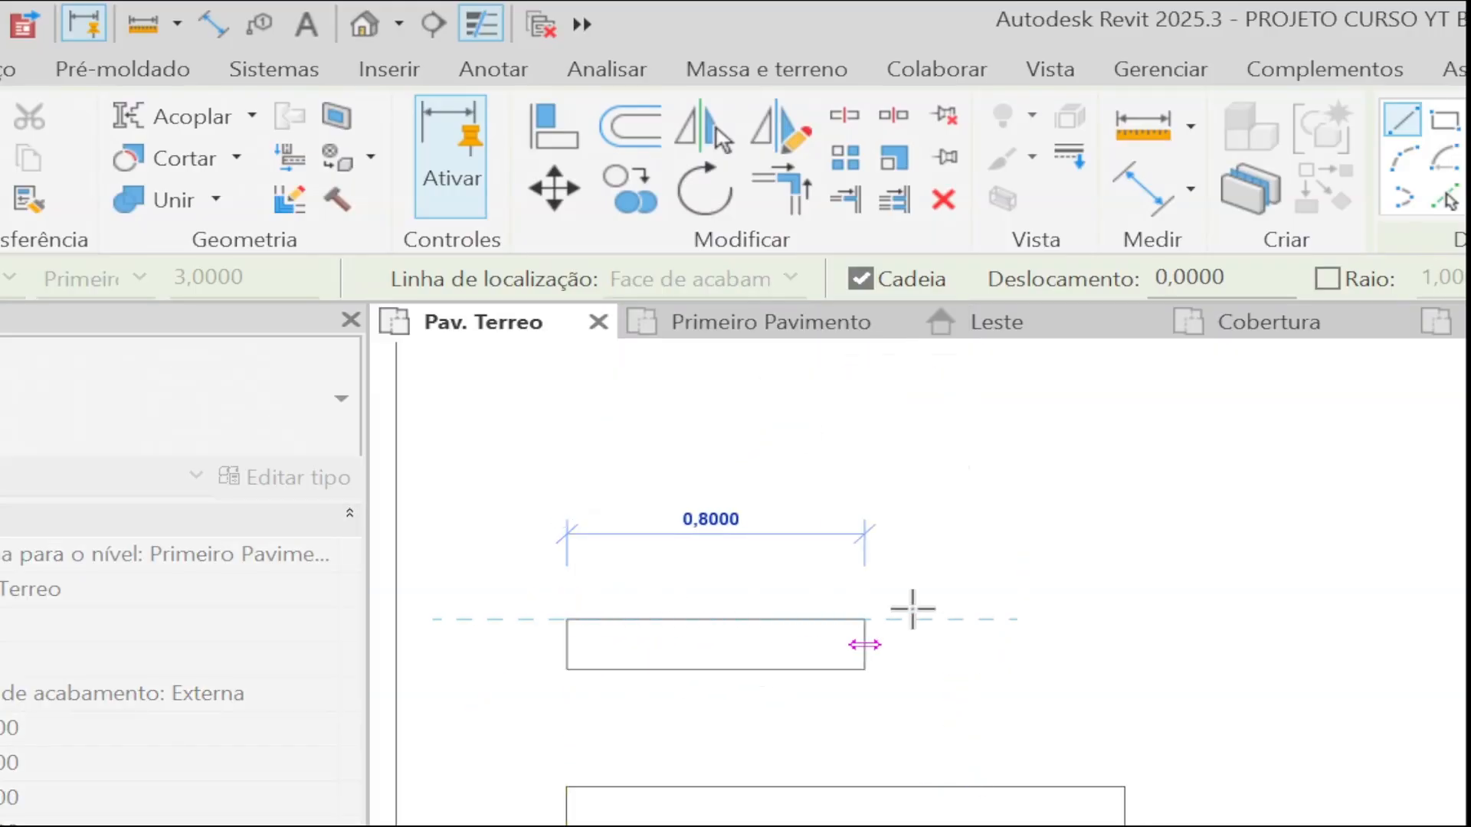
{"action": "left_click", "coordinate": [1111, 606]}
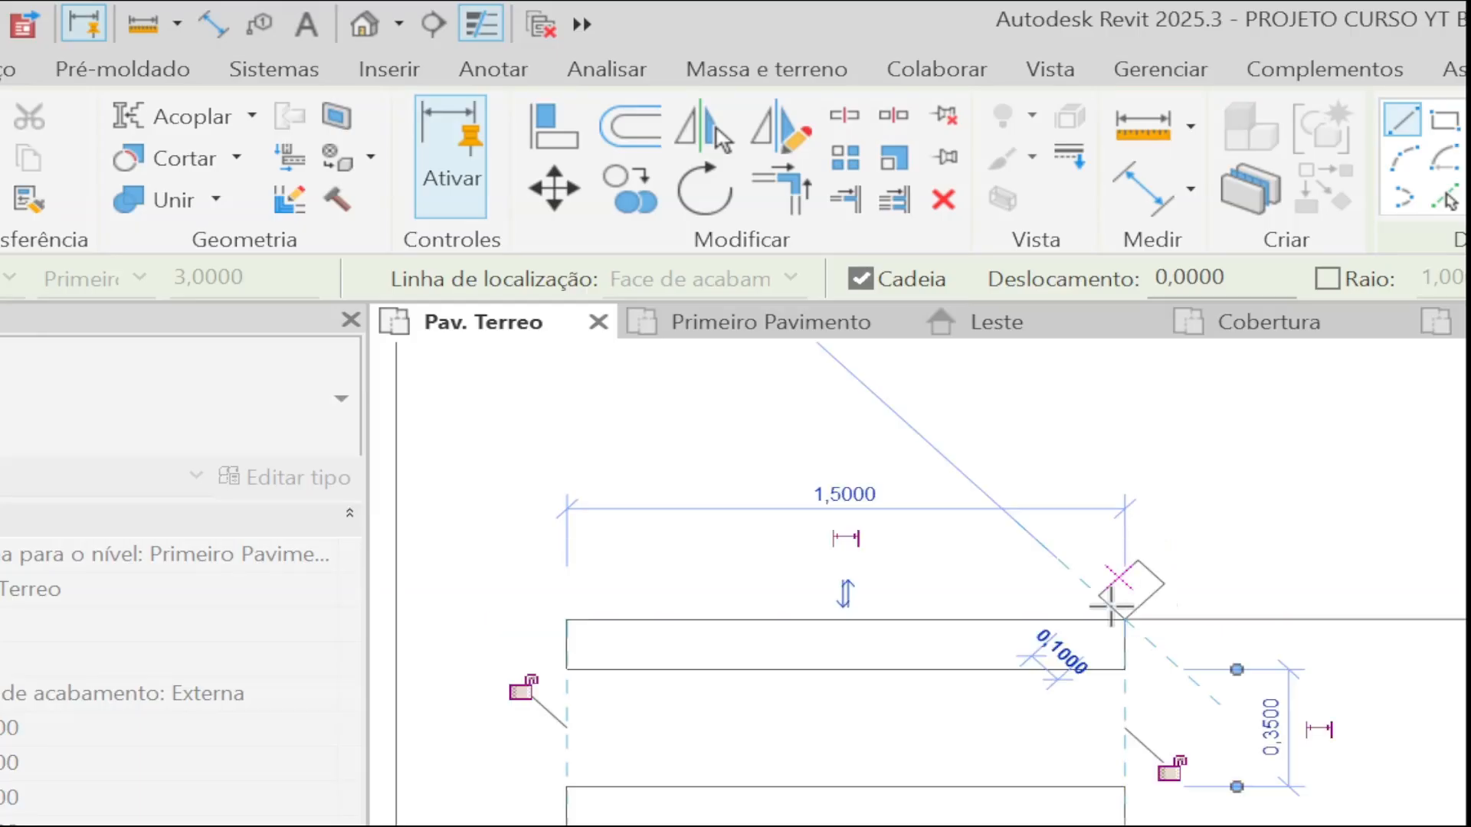
{"action": "key", "text": "Escape"}
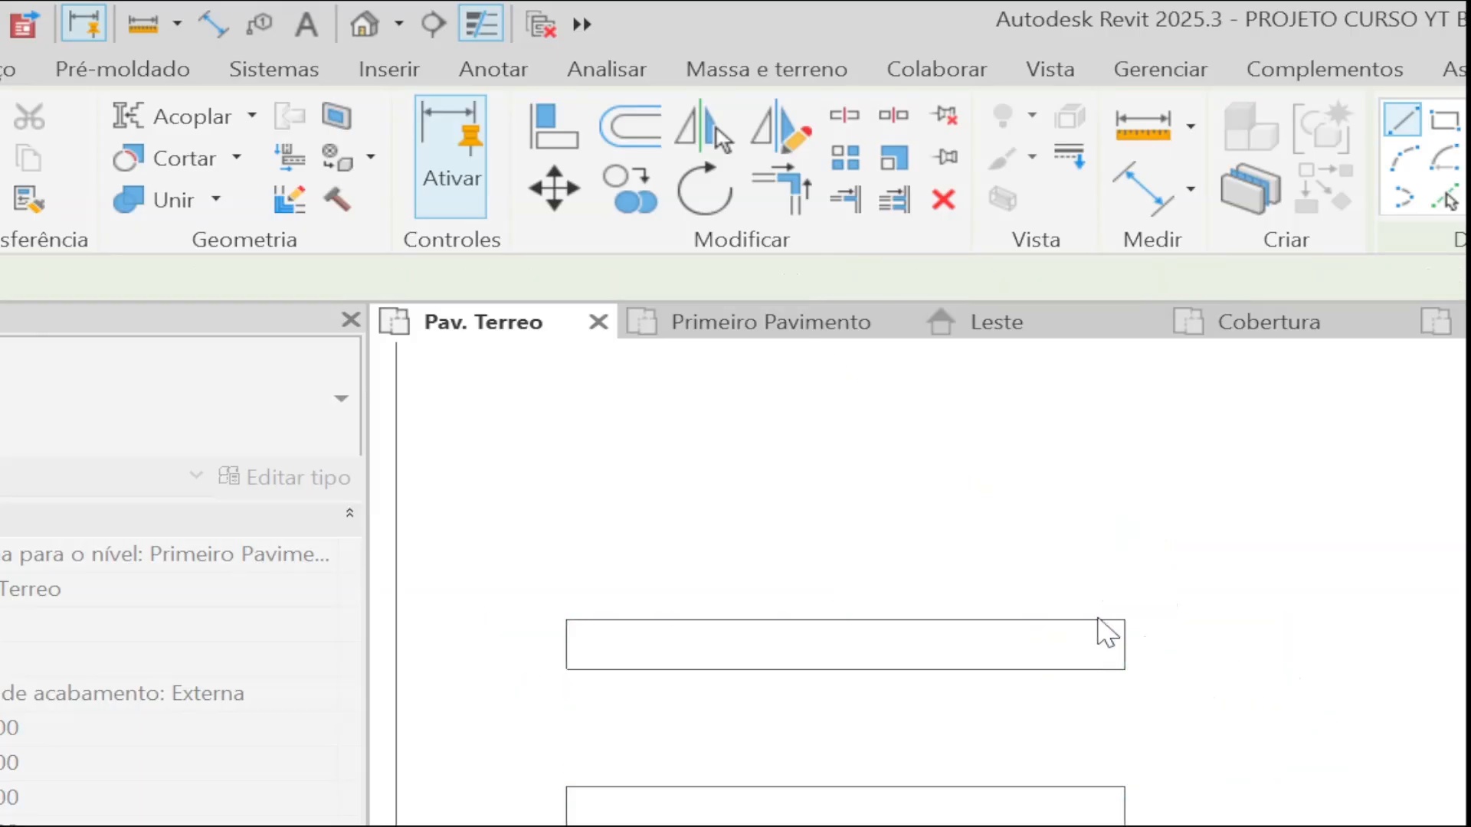
{"action": "key", "text": "Escape"}
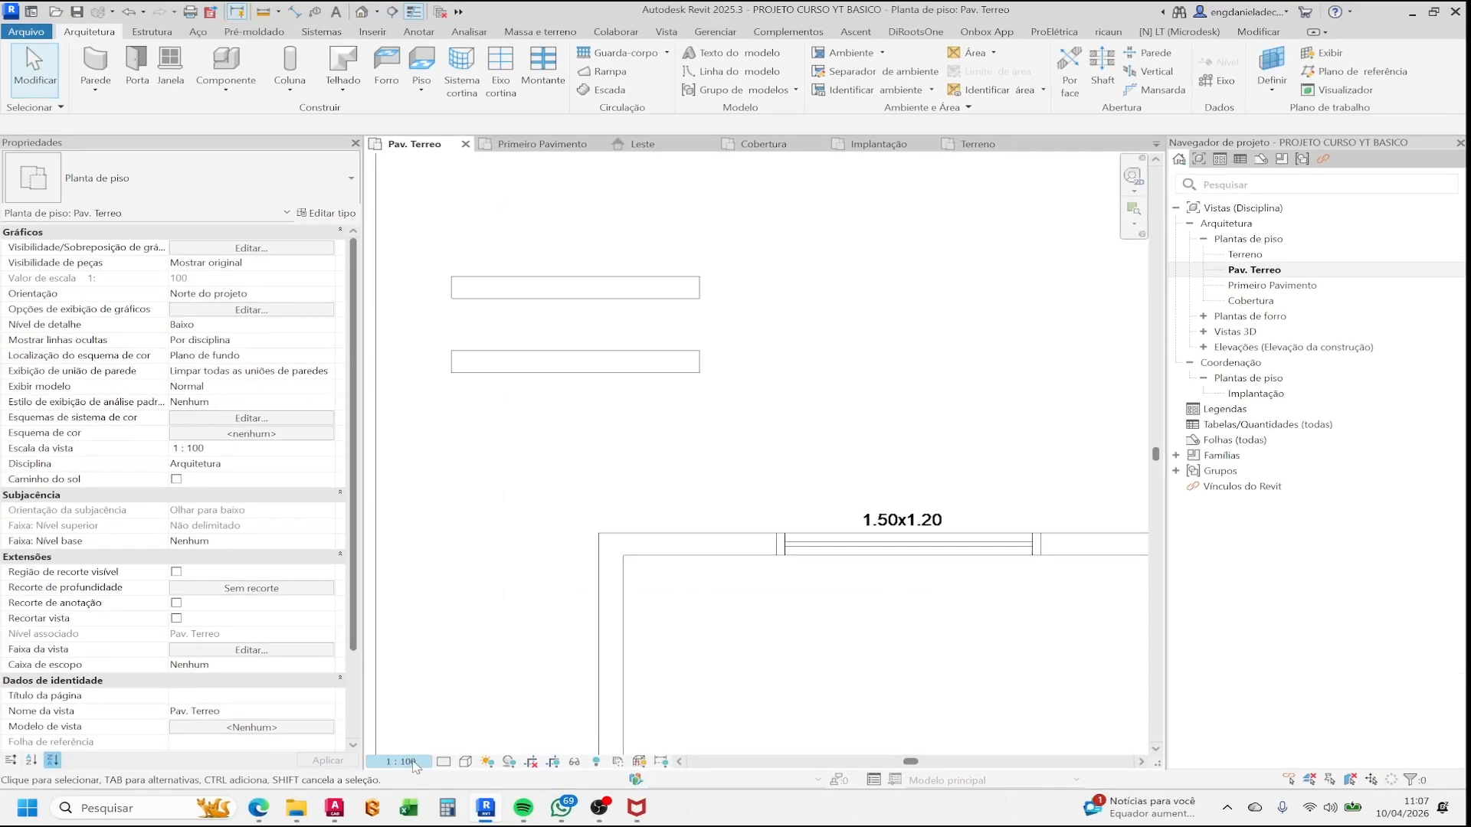
- Set the Pav. Terreo view to scale 1:50, detail level Alto and a visual style that shows walls with solid fill
{"action": "left_click", "coordinate": [411, 763]}
{"action": "left_click", "coordinate": [441, 640]}
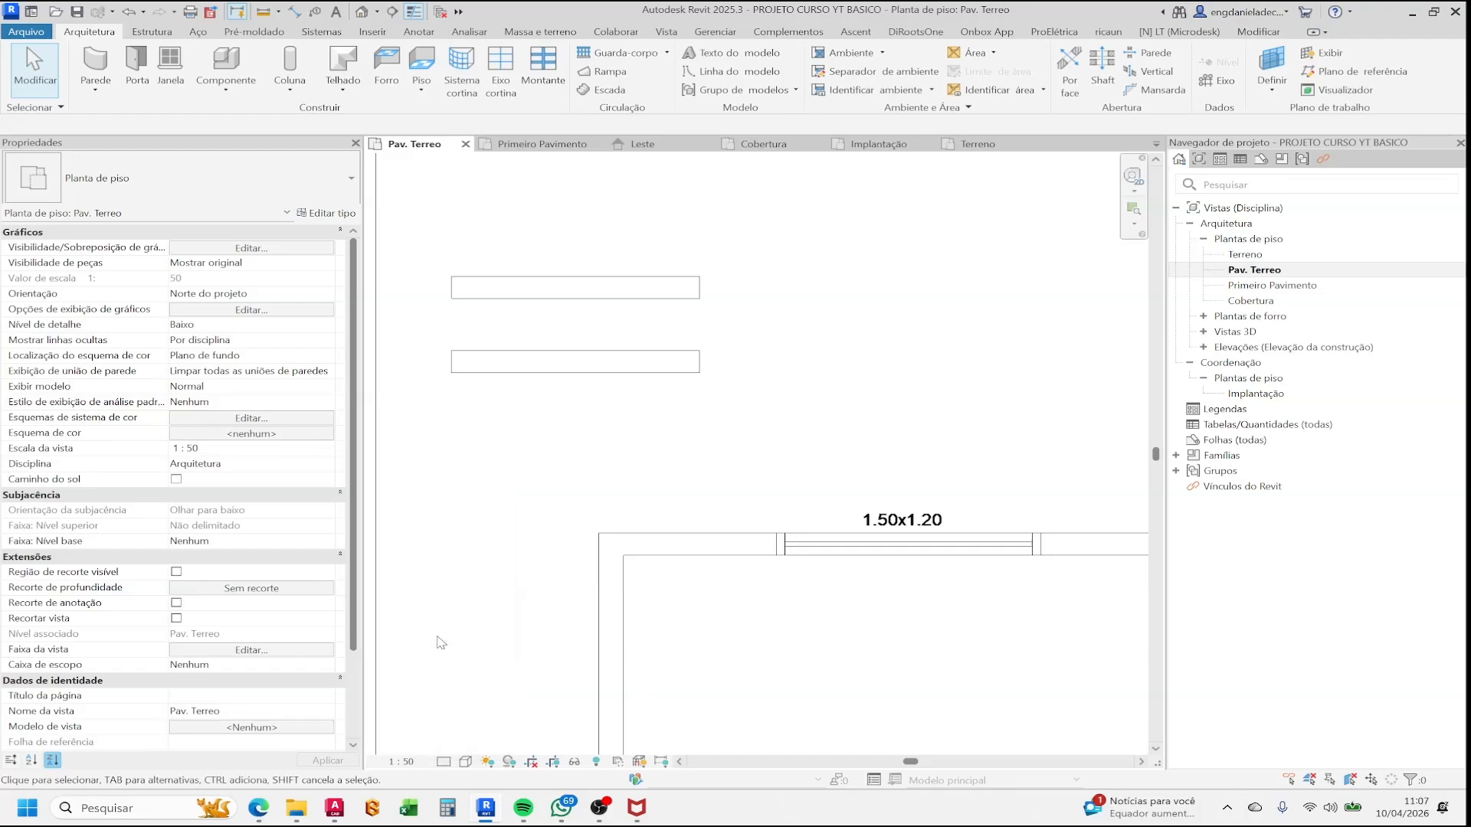
{"action": "left_click", "coordinate": [444, 760]}
{"action": "left_click", "coordinate": [448, 749]}
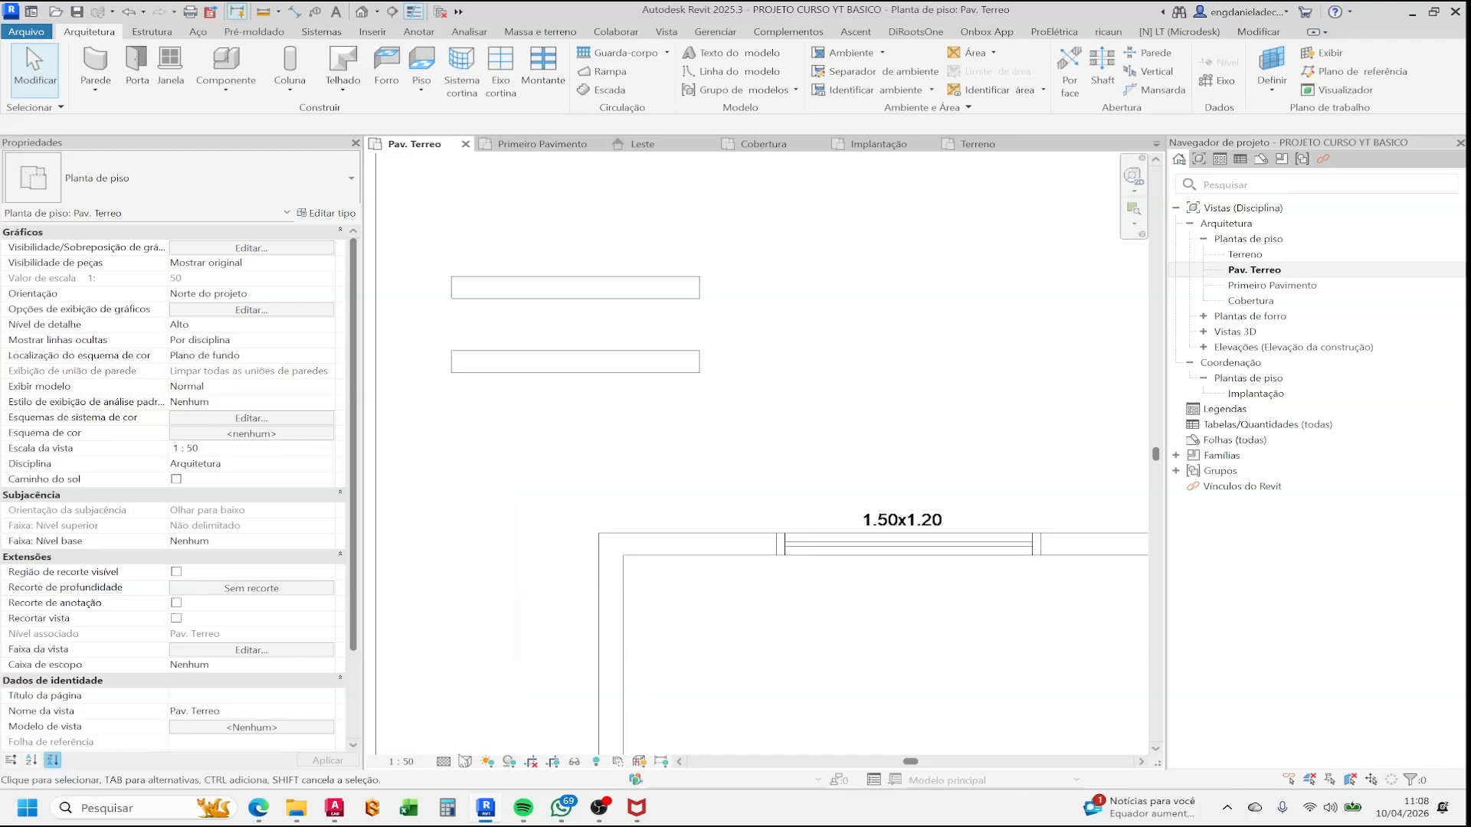
{"action": "left_click", "coordinate": [465, 761]}
{"action": "left_click", "coordinate": [498, 710]}
{"action": "scroll", "coordinate": [618, 487], "scroll_direction": "down", "scroll_amount": 2}
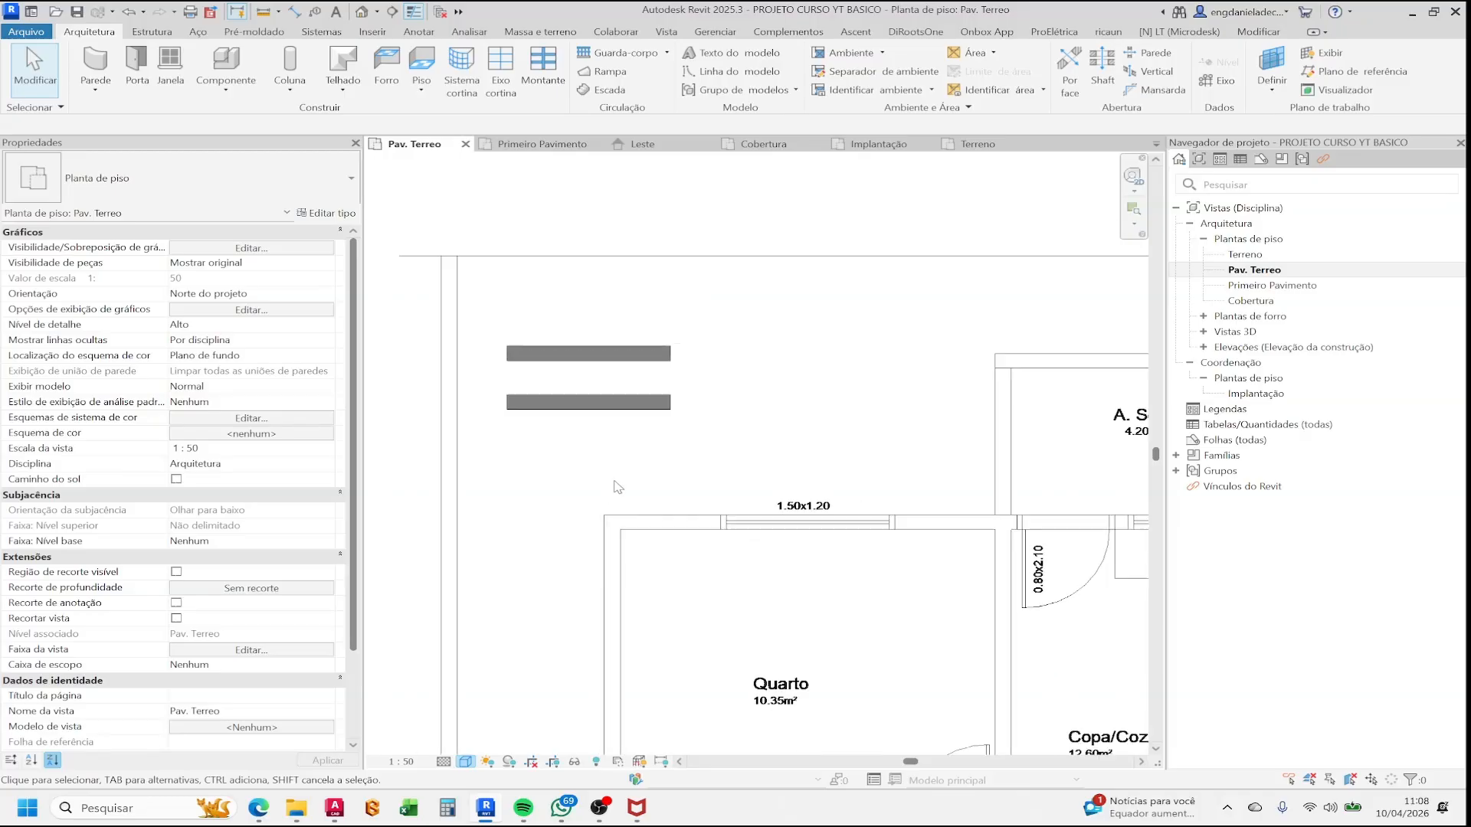
- Delete both test walls above the Quarto
{"action": "scroll", "coordinate": [574, 417], "scroll_direction": "up", "scroll_amount": 2}
{"action": "left_click", "coordinate": [565, 417]}
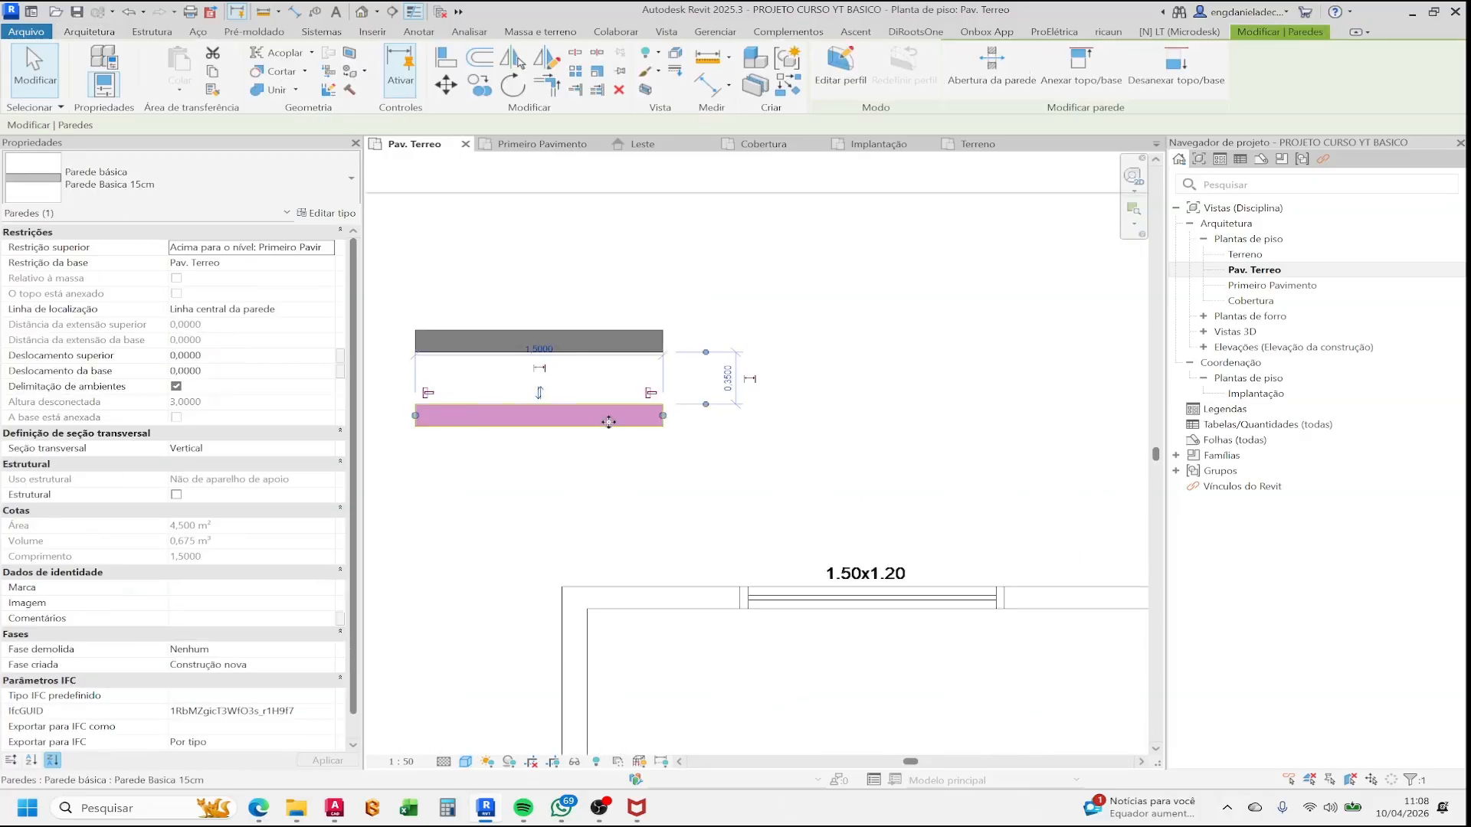
{"action": "key", "text": "Escape"}
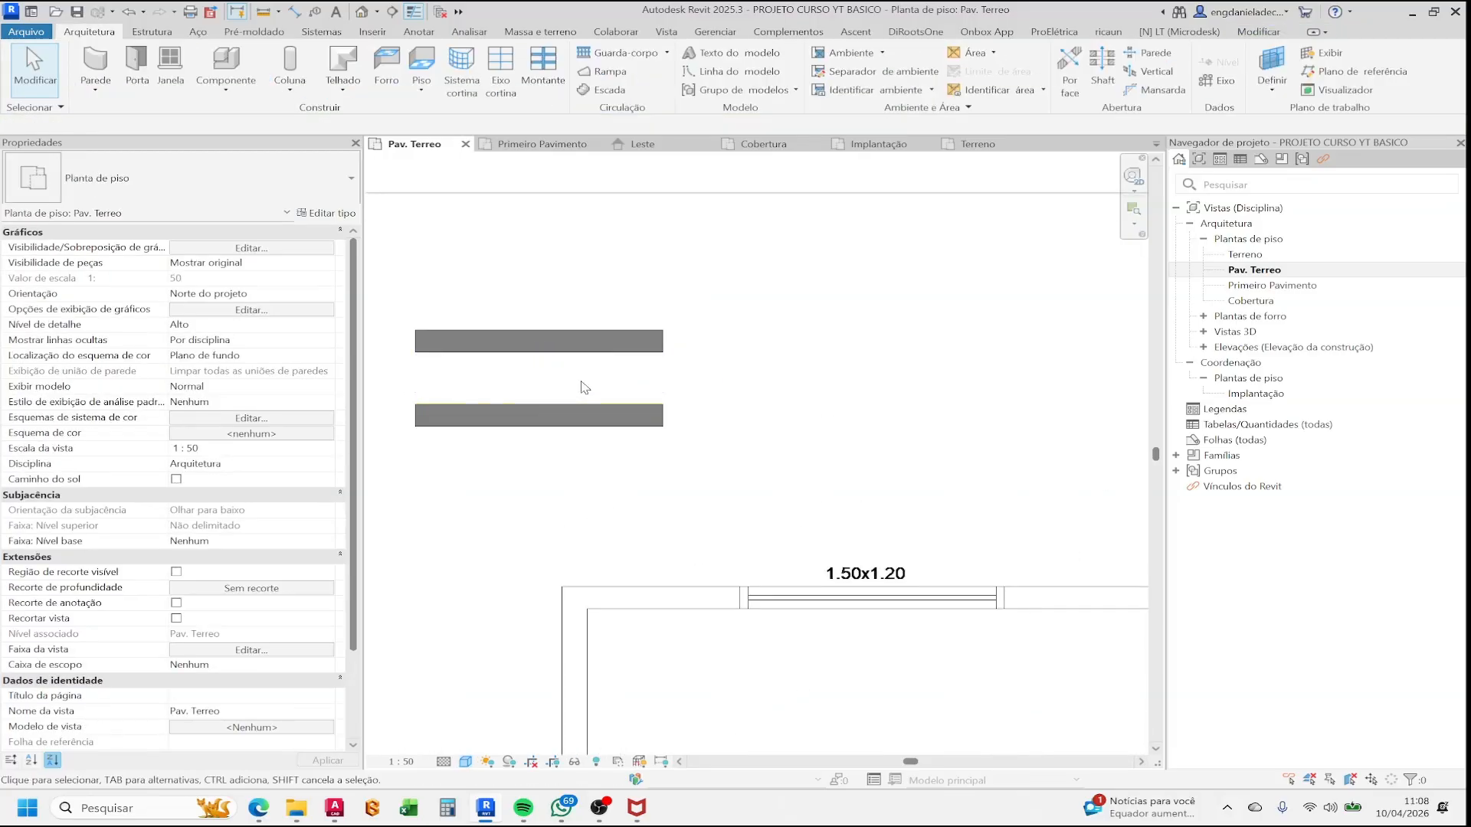
{"action": "left_click", "coordinate": [584, 345]}
{"action": "key", "text": "Delete"}
{"action": "left_click", "coordinate": [594, 419]}
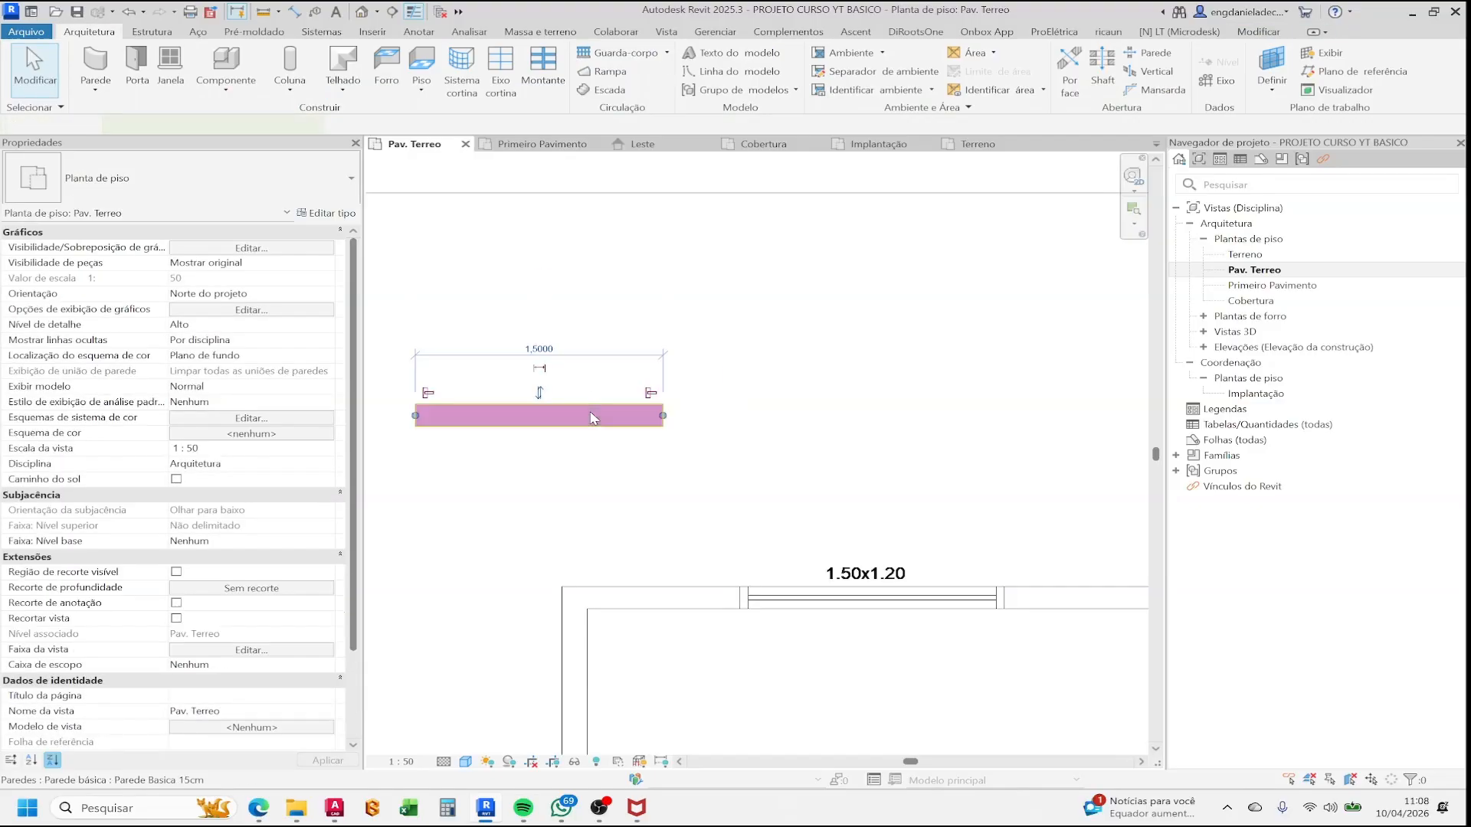
{"action": "key", "text": "Delete"}
- Start a new Parede Basica 15cm wall, keeping the location line at Face de acabamento: Externa and the height at Primeiro Pavimento
{"action": "left_click", "coordinate": [95, 68]}
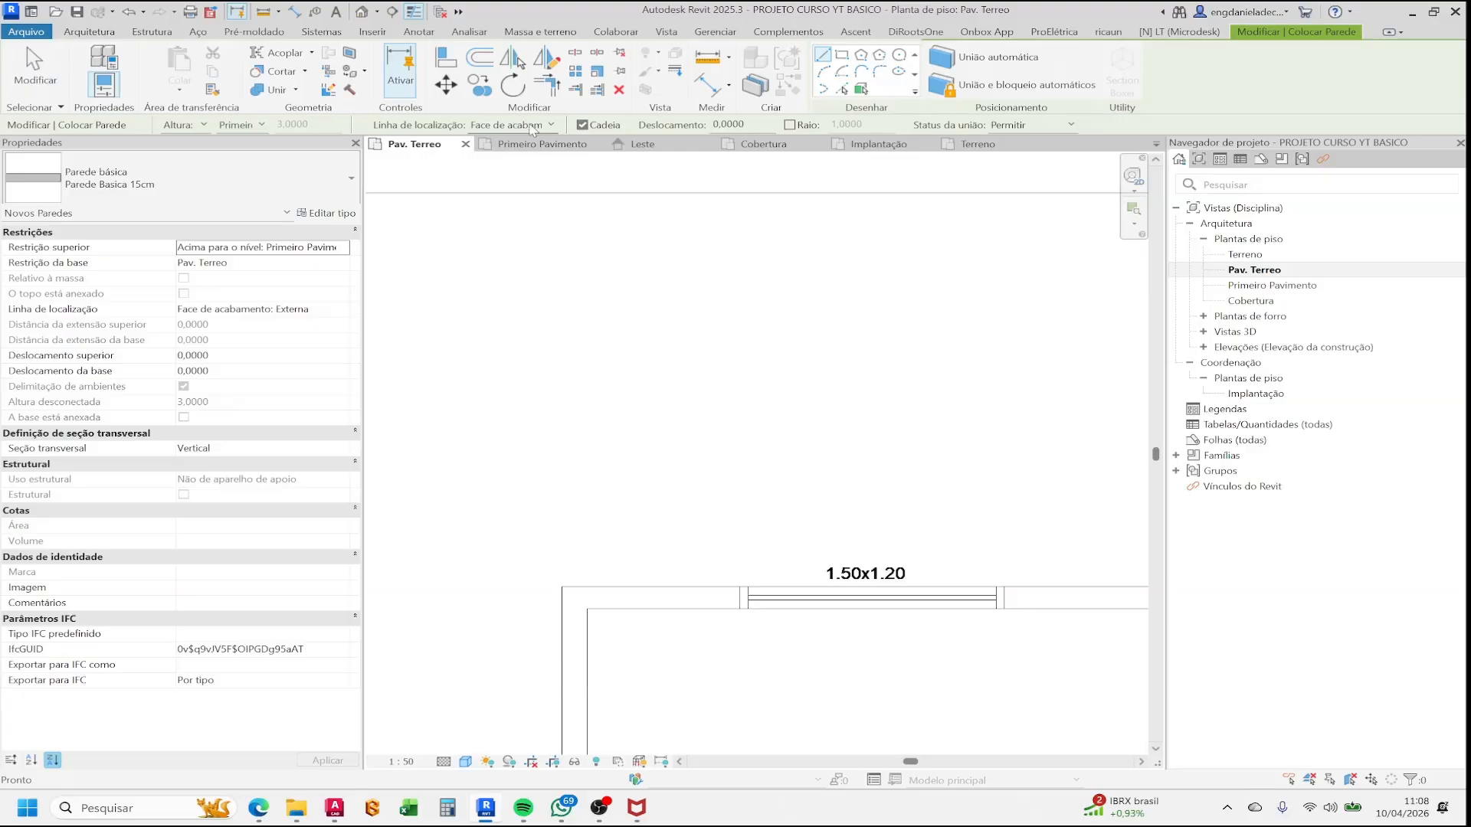
{"action": "left_click", "coordinate": [535, 125]}
{"action": "left_click", "coordinate": [539, 127]}
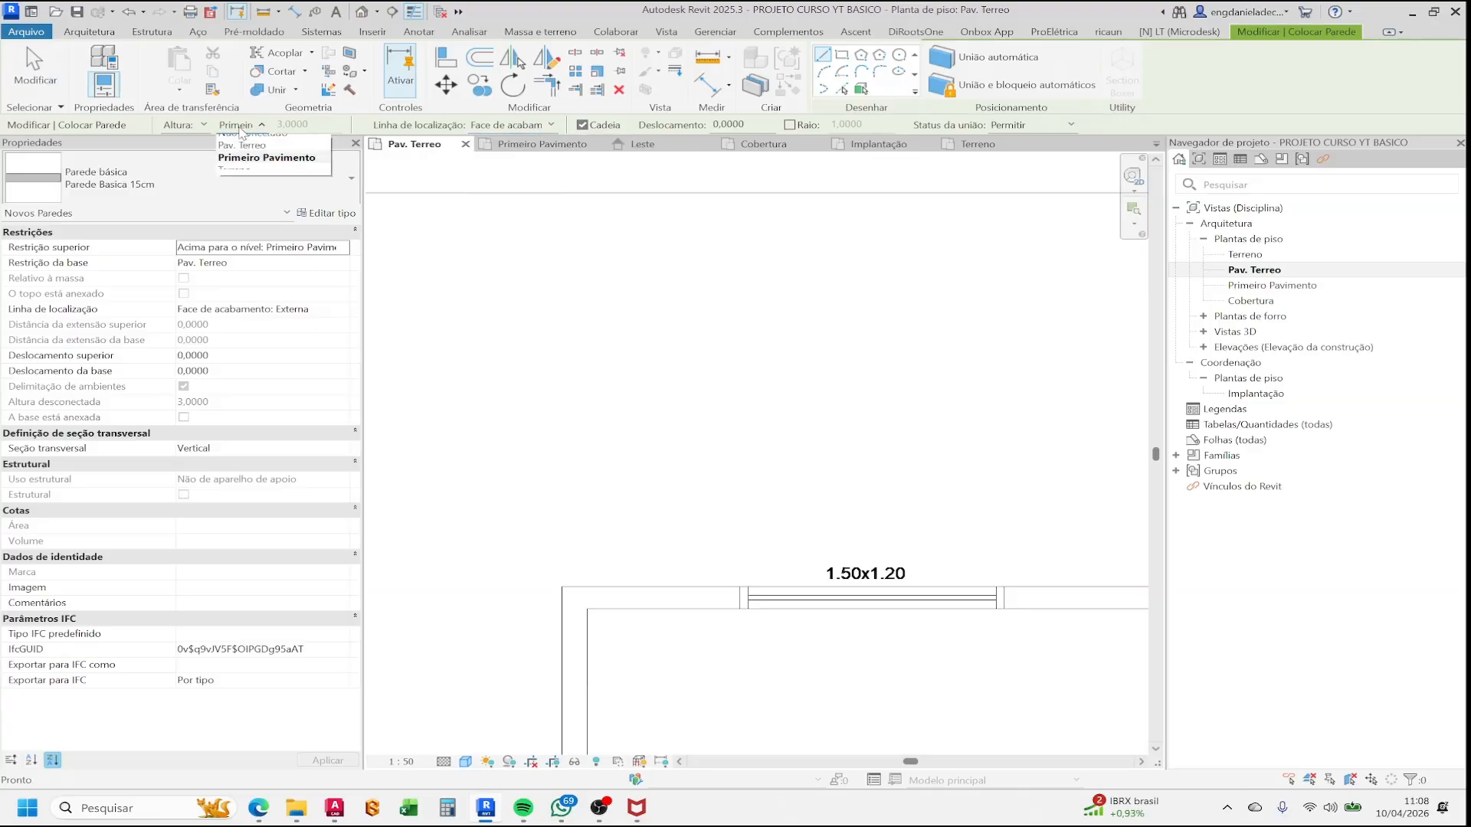
{"action": "left_click", "coordinate": [262, 126]}
{"action": "left_click", "coordinate": [262, 132]}
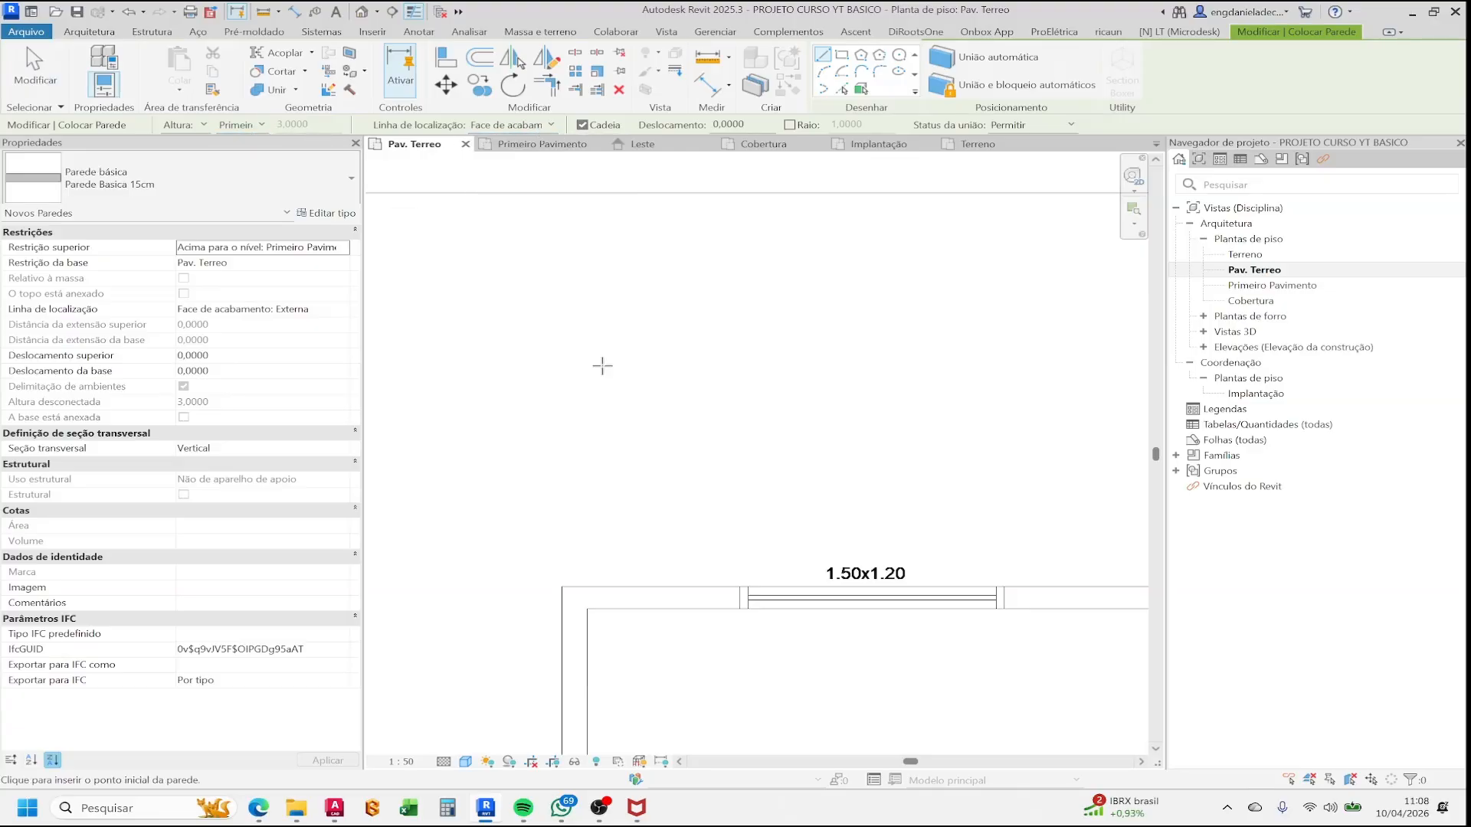
- Draw the left external wall from the upper Quarto's outer corner to the lower Quarto's outer corner, flipped so its thickness lies inside the plan
{"action": "scroll", "coordinate": [444, 256], "scroll_direction": "down", "scroll_amount": 3}
{"action": "scroll", "coordinate": [499, 328], "scroll_direction": "down", "scroll_amount": 1}
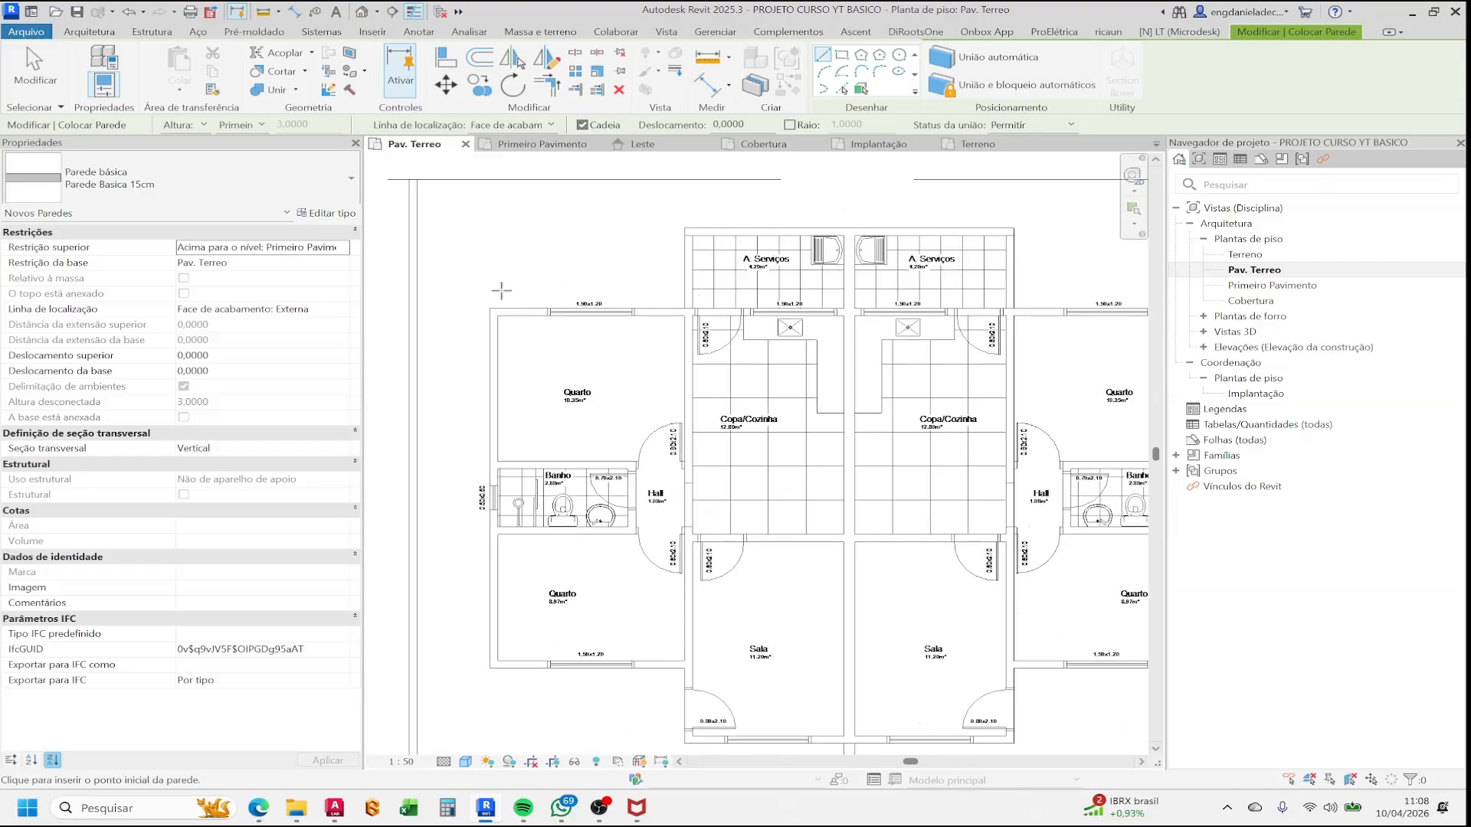
{"action": "scroll", "coordinate": [626, 299], "scroll_direction": "up", "scroll_amount": 3}
{"action": "middle_click_drag", "start_coordinate": [599, 354], "coordinate": [526, 378]}
{"action": "scroll", "coordinate": [526, 377], "scroll_direction": "down", "scroll_amount": 1}
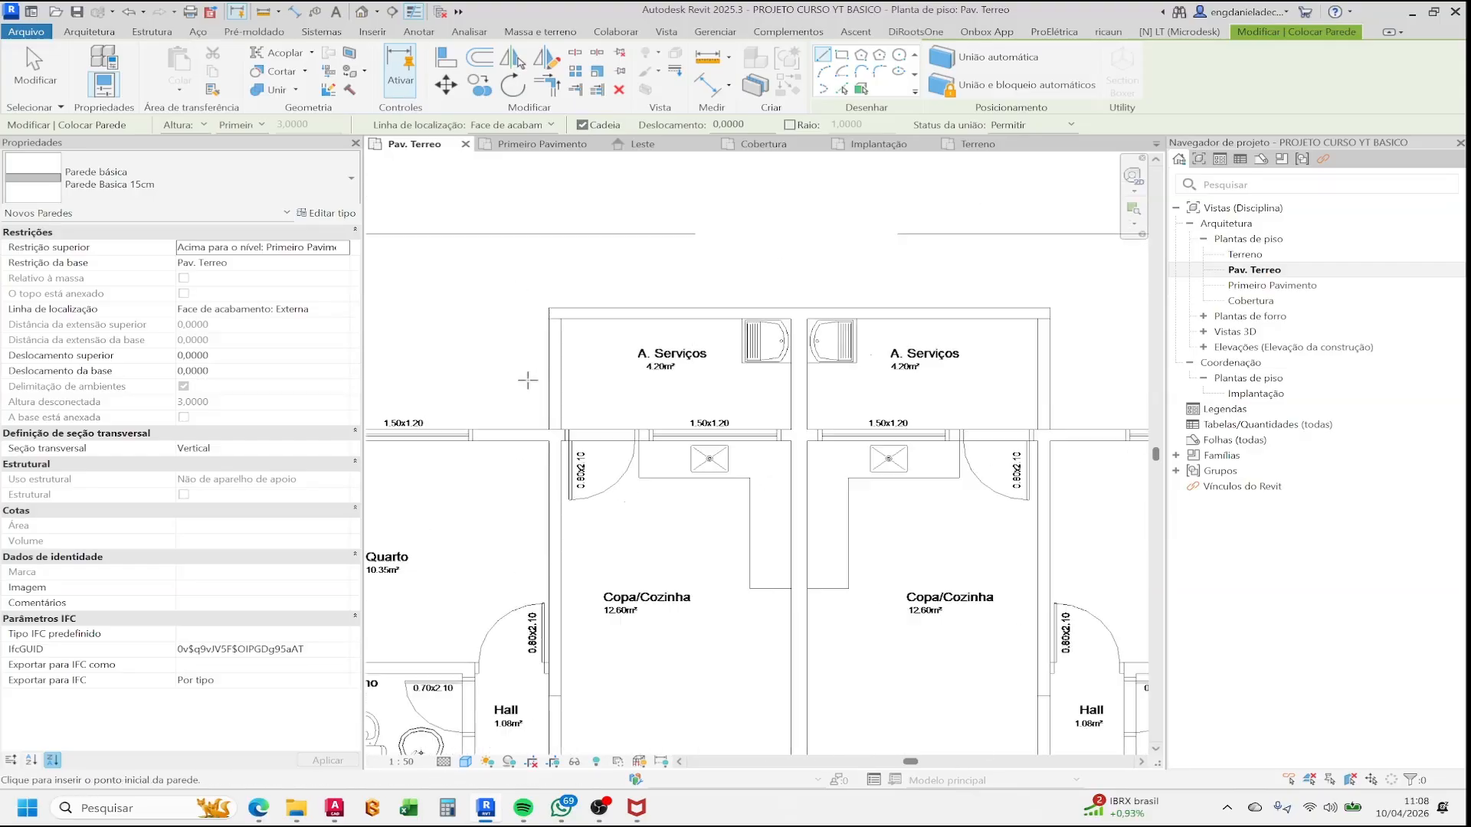
{"action": "mouse_move", "coordinate": [542, 515]}
{"action": "middle_mouse_down"}
{"action": "mouse_move", "coordinate": [759, 361]}
{"action": "mouse_move", "coordinate": [763, 303]}
{"action": "middle_mouse_up"}
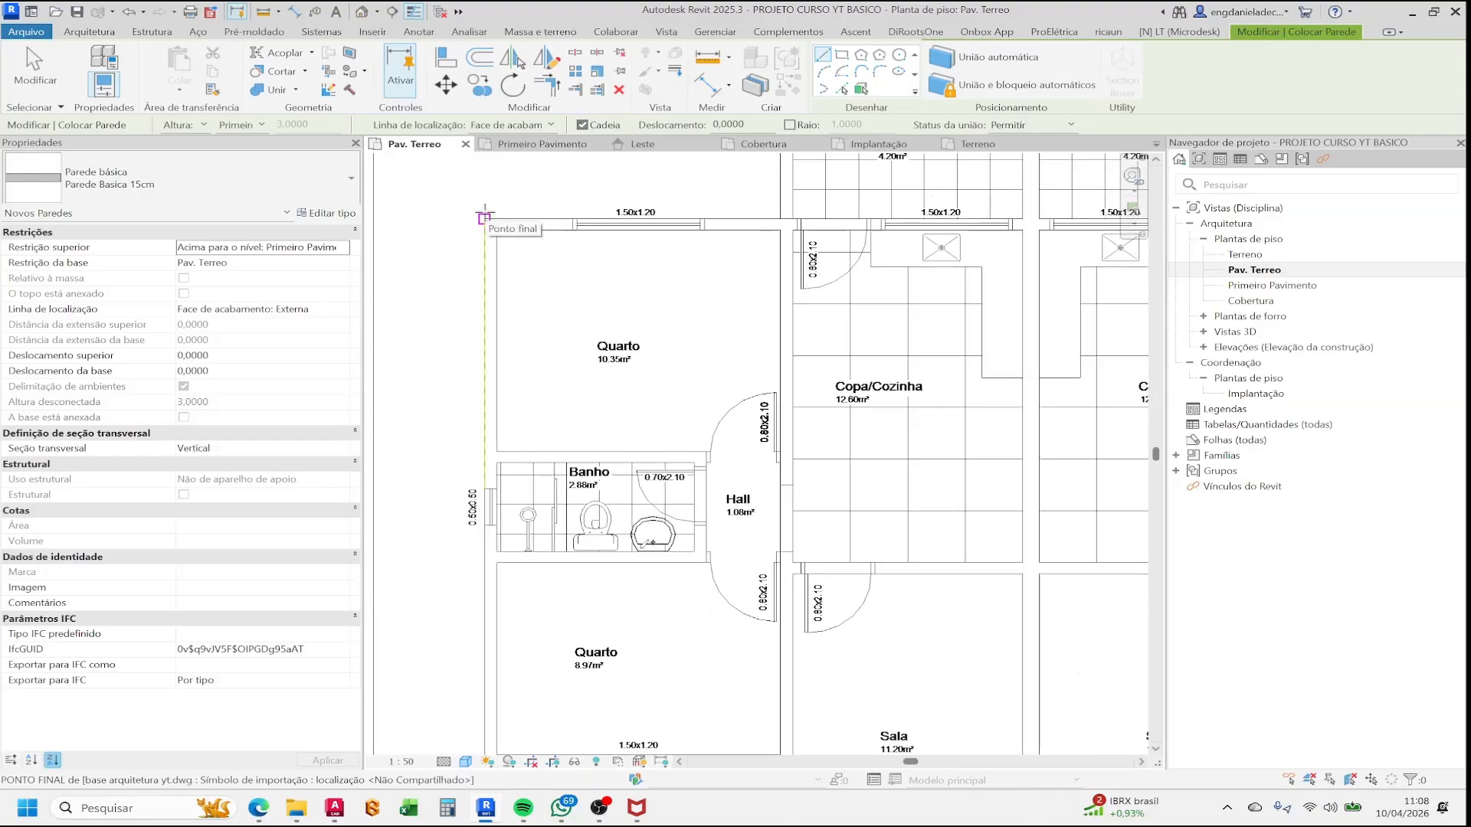
{"action": "left_click", "coordinate": [484, 218]}
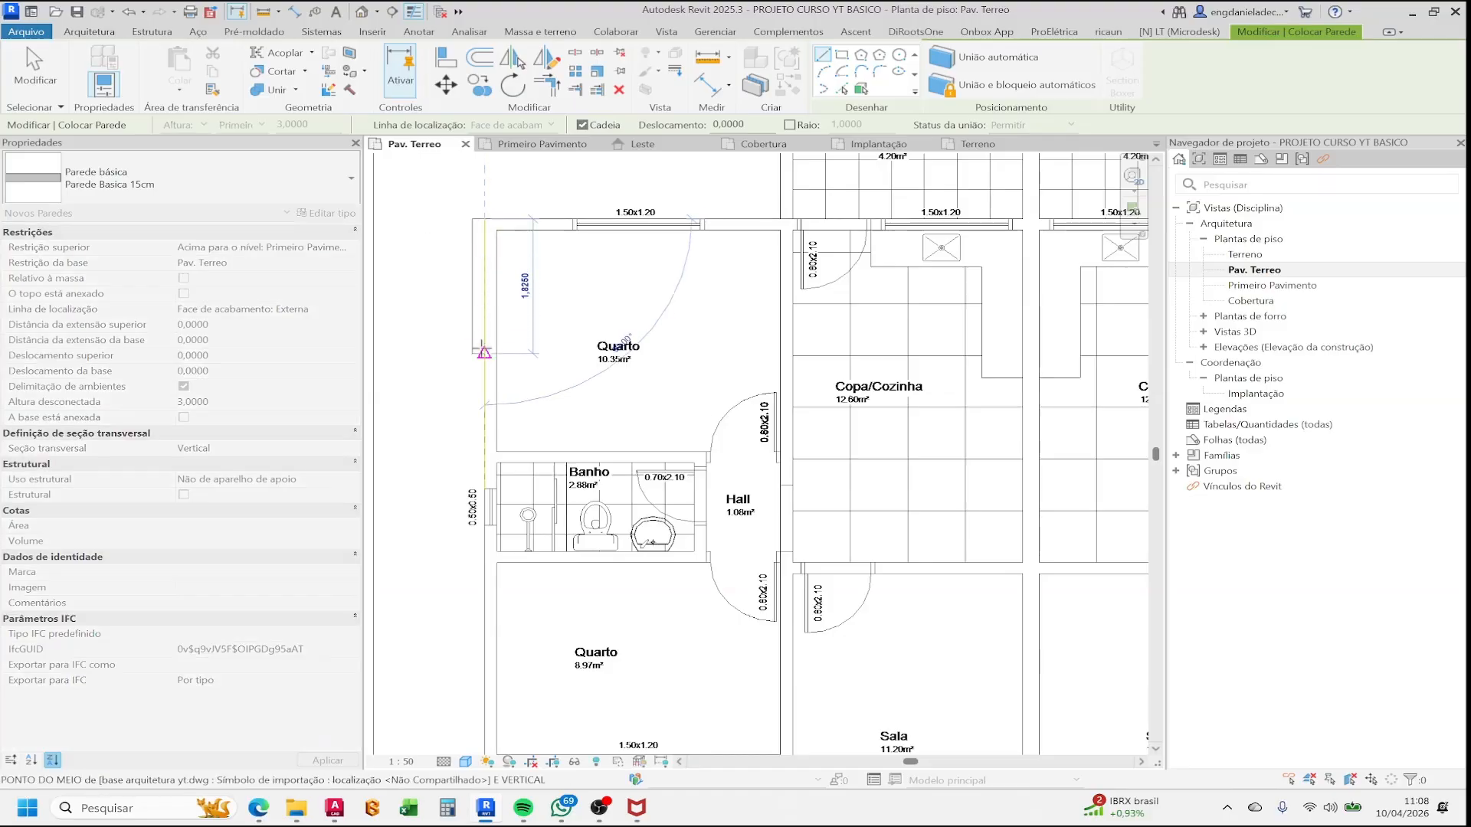
{"action": "scroll", "coordinate": [485, 340], "scroll_direction": "up", "scroll_amount": 3}
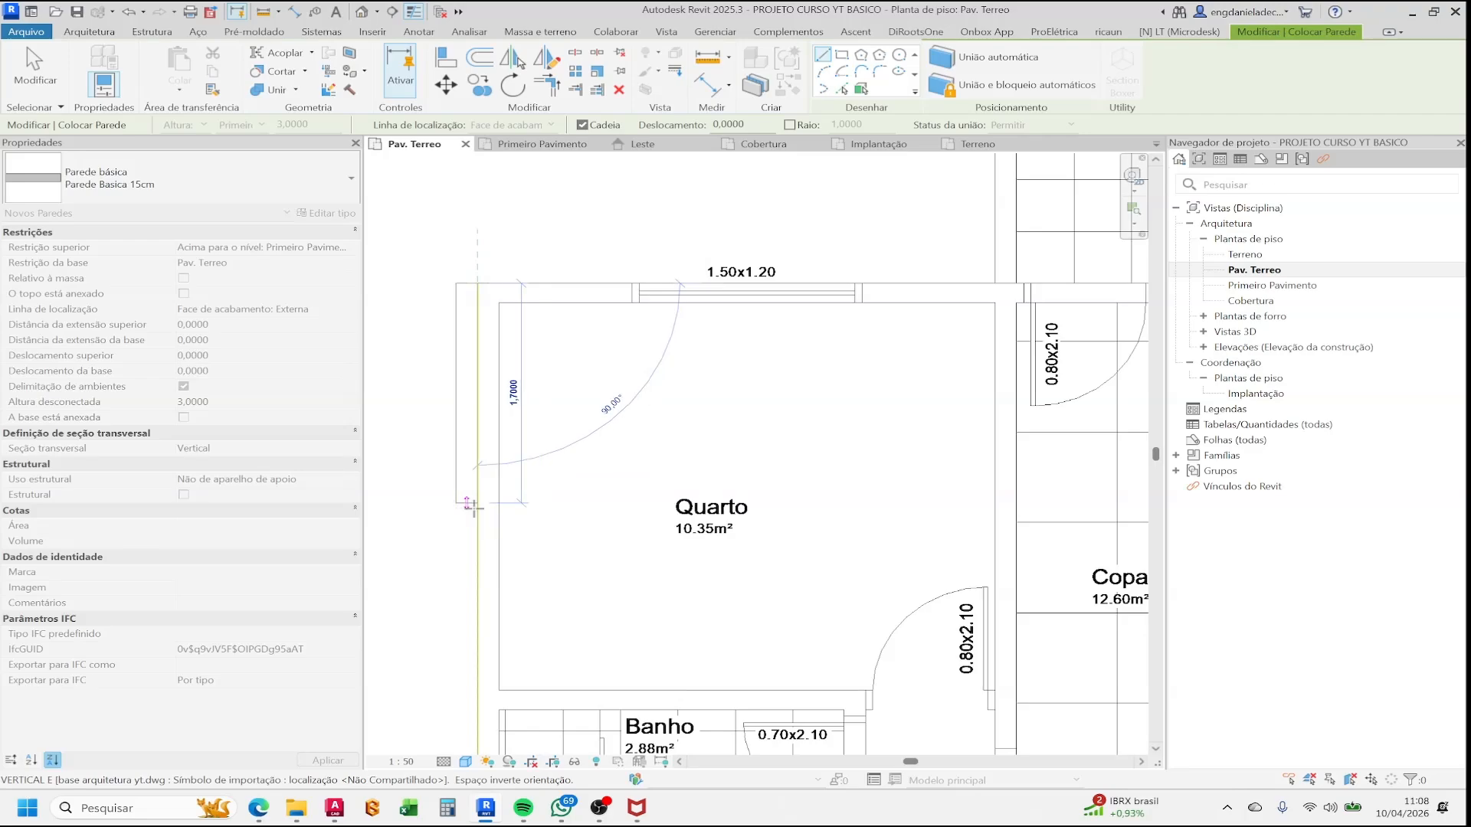
{"action": "key", "text": "space"}
{"action": "key", "text": "space"}
{"action": "key", "text": "space"}
{"action": "key", "text": "space"}
{"action": "key", "text": "space"}
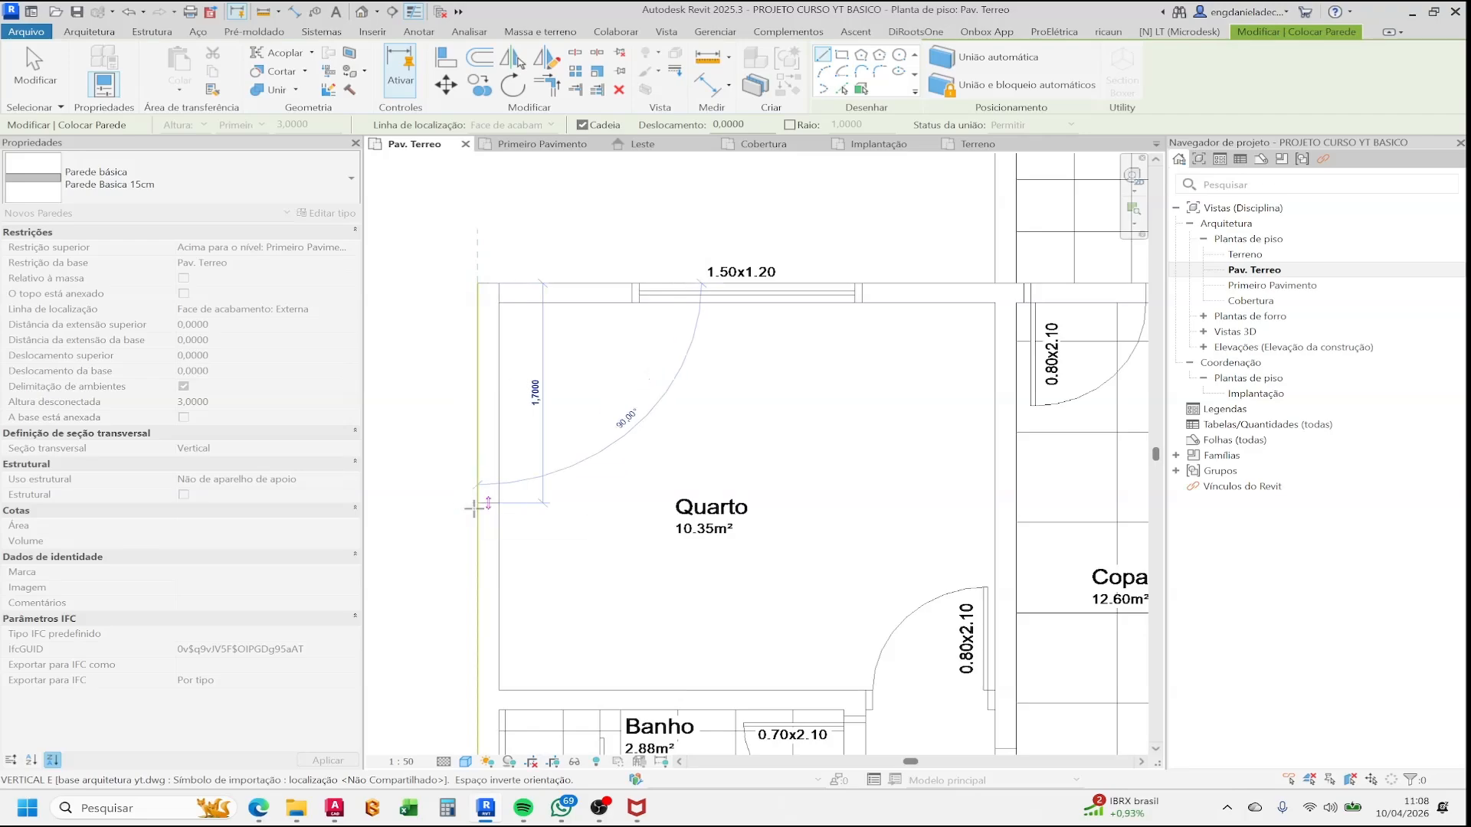
{"action": "scroll", "coordinate": [474, 508], "scroll_direction": "down", "scroll_amount": 5}
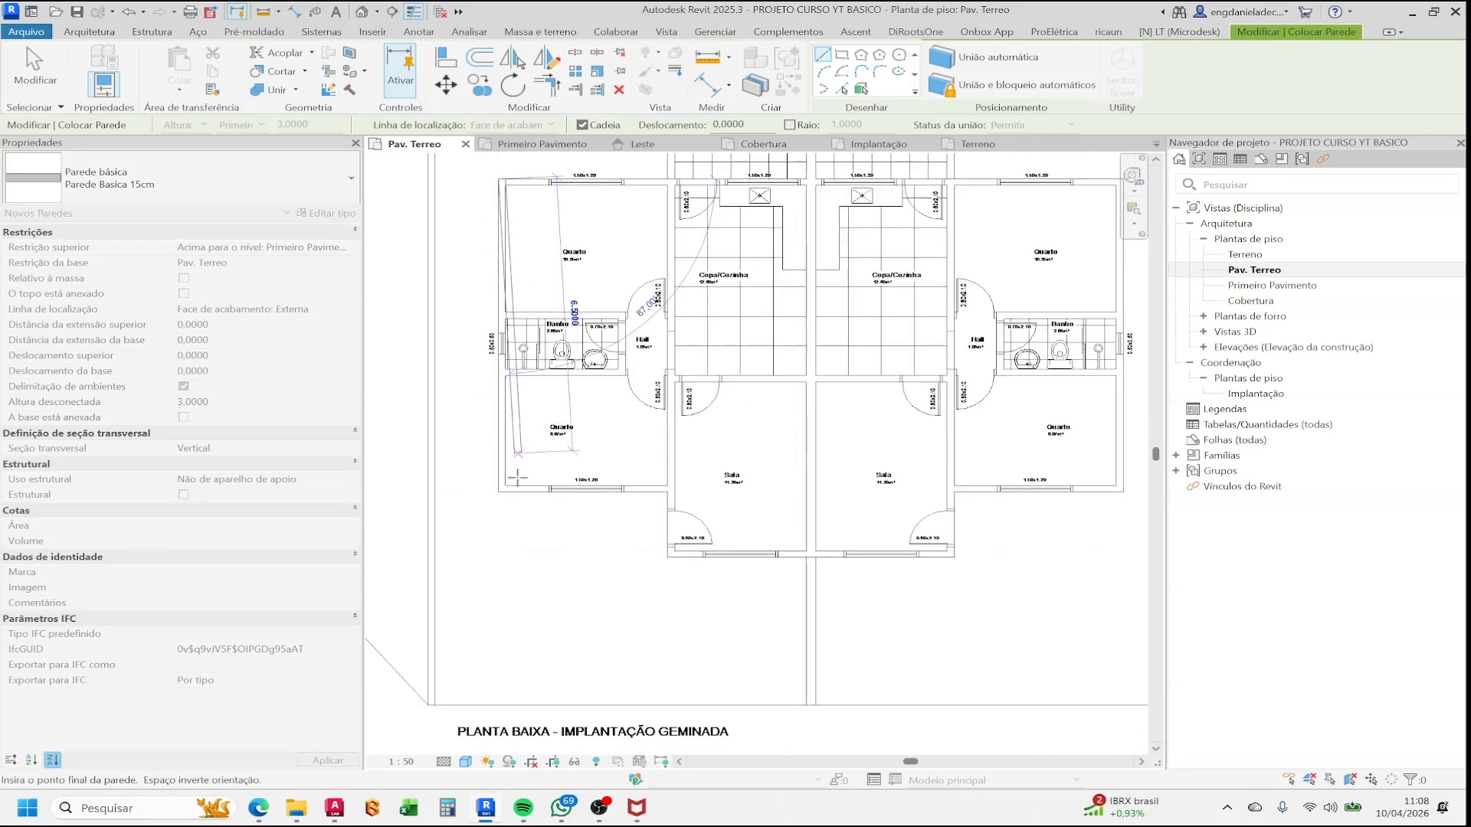
{"action": "scroll", "coordinate": [518, 478], "scroll_direction": "up", "scroll_amount": 3}
{"action": "left_click", "coordinate": [494, 504]}
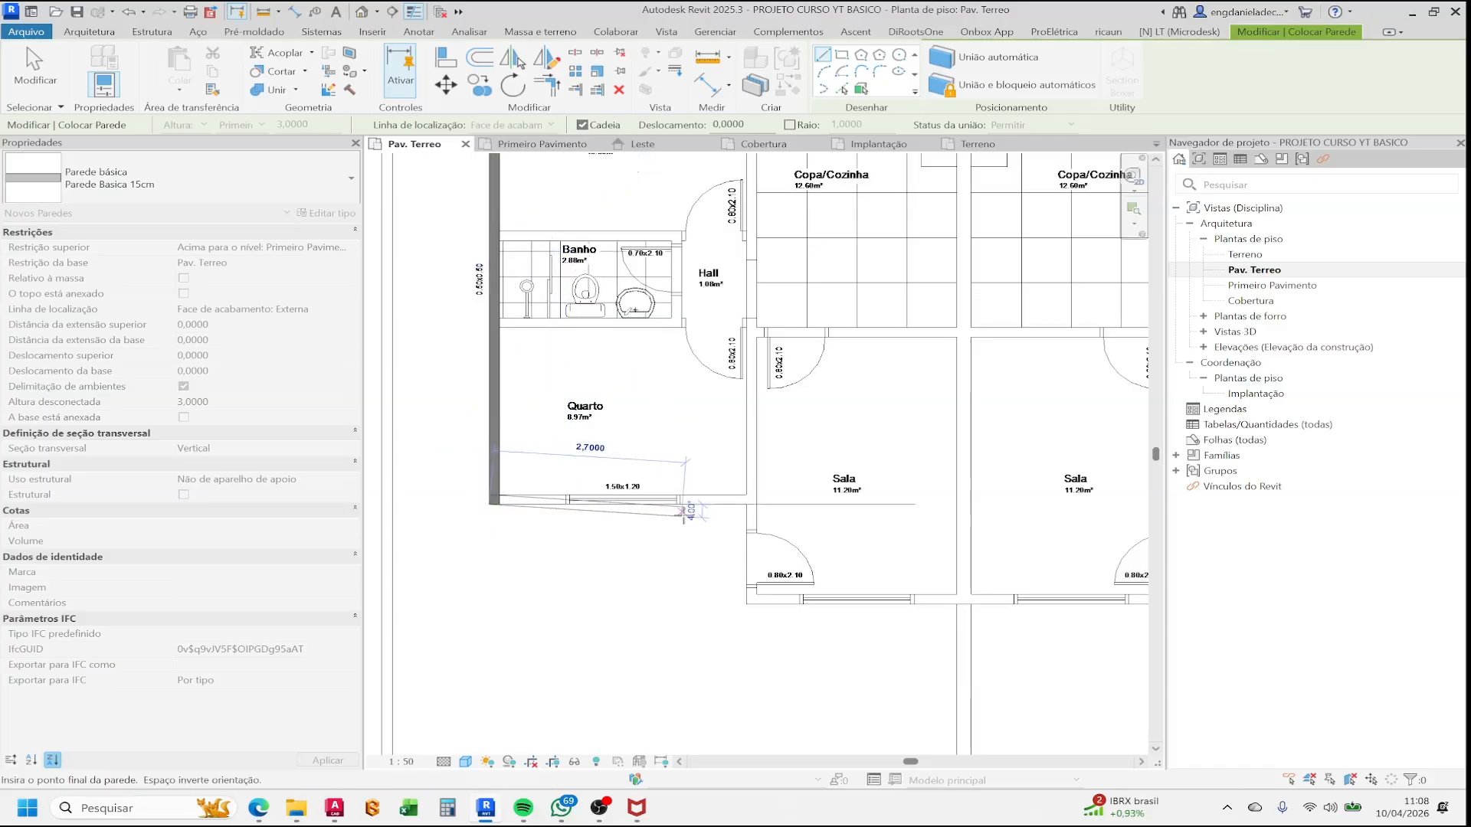
- Continue the wall chain along the lower Quarto's front, down to the left Sala's outer corner, and along its front to the dividing wall
{"action": "scroll", "coordinate": [683, 511], "scroll_direction": "up", "scroll_amount": 2}
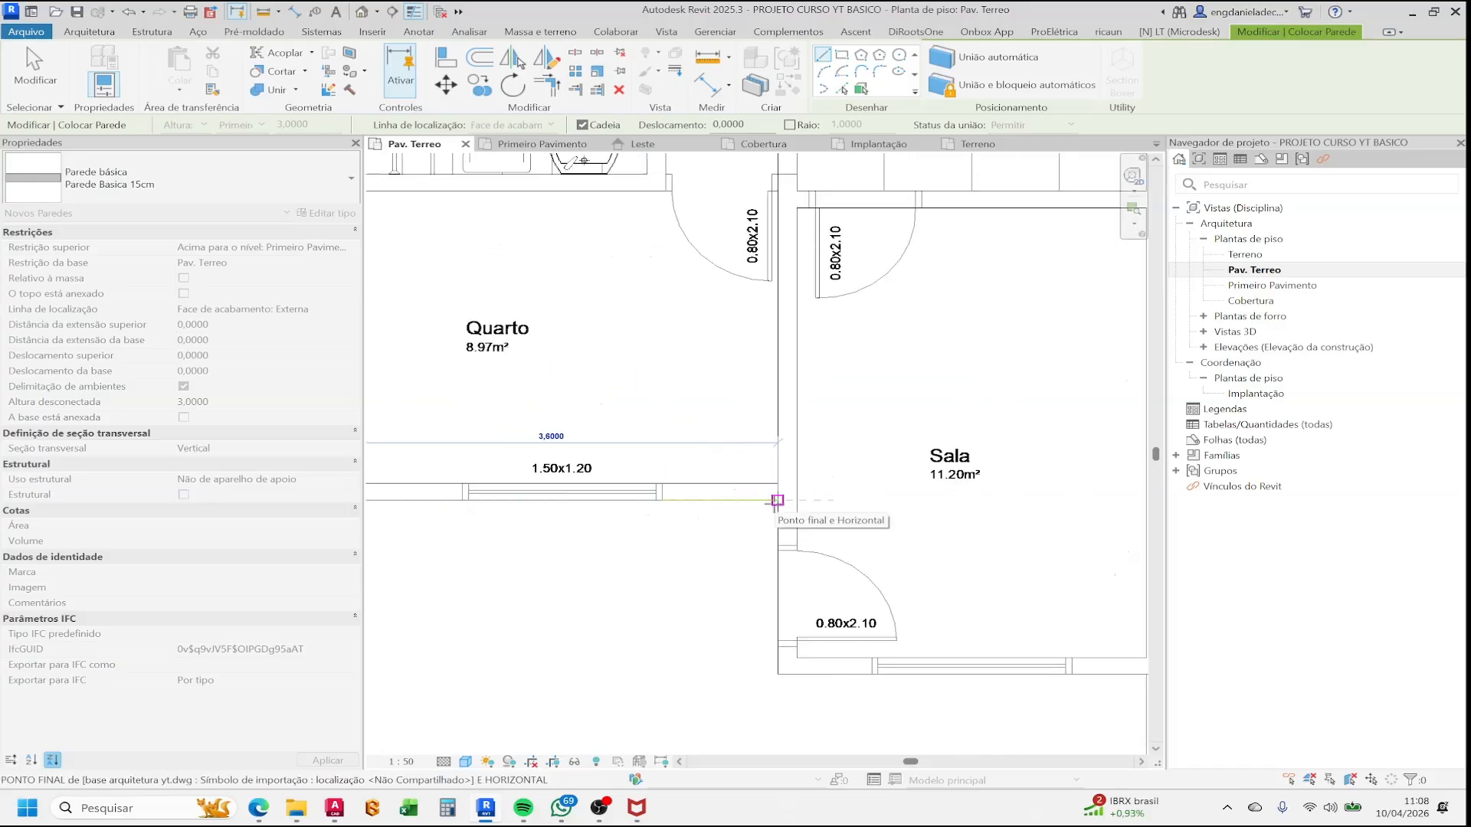
{"action": "left_click", "coordinate": [777, 500]}
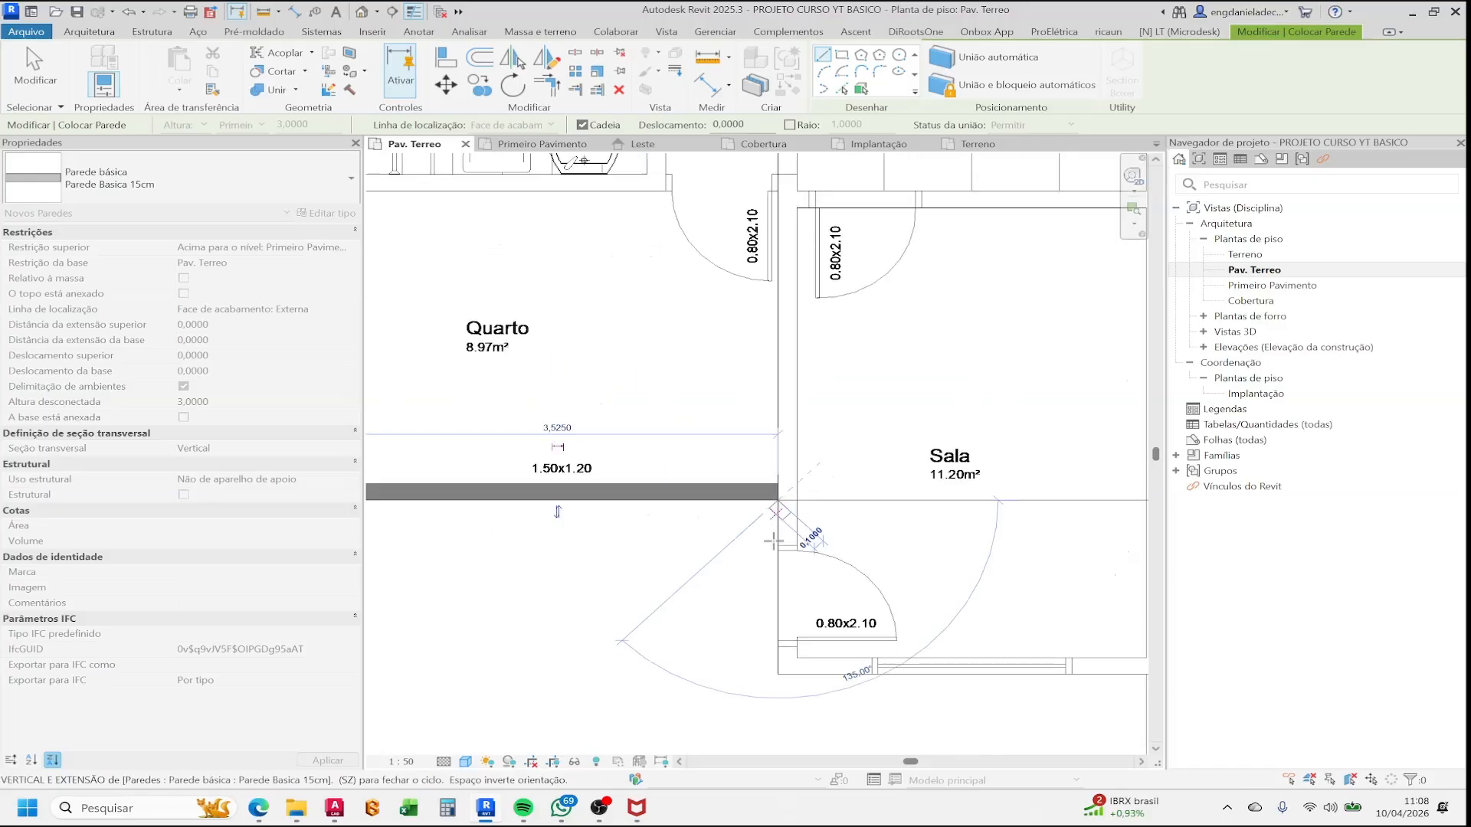
{"action": "left_click", "coordinate": [778, 674]}
{"action": "scroll", "coordinate": [777, 674], "scroll_direction": "down", "scroll_amount": 2}
{"action": "scroll", "coordinate": [847, 611], "scroll_direction": "up", "scroll_amount": 3}
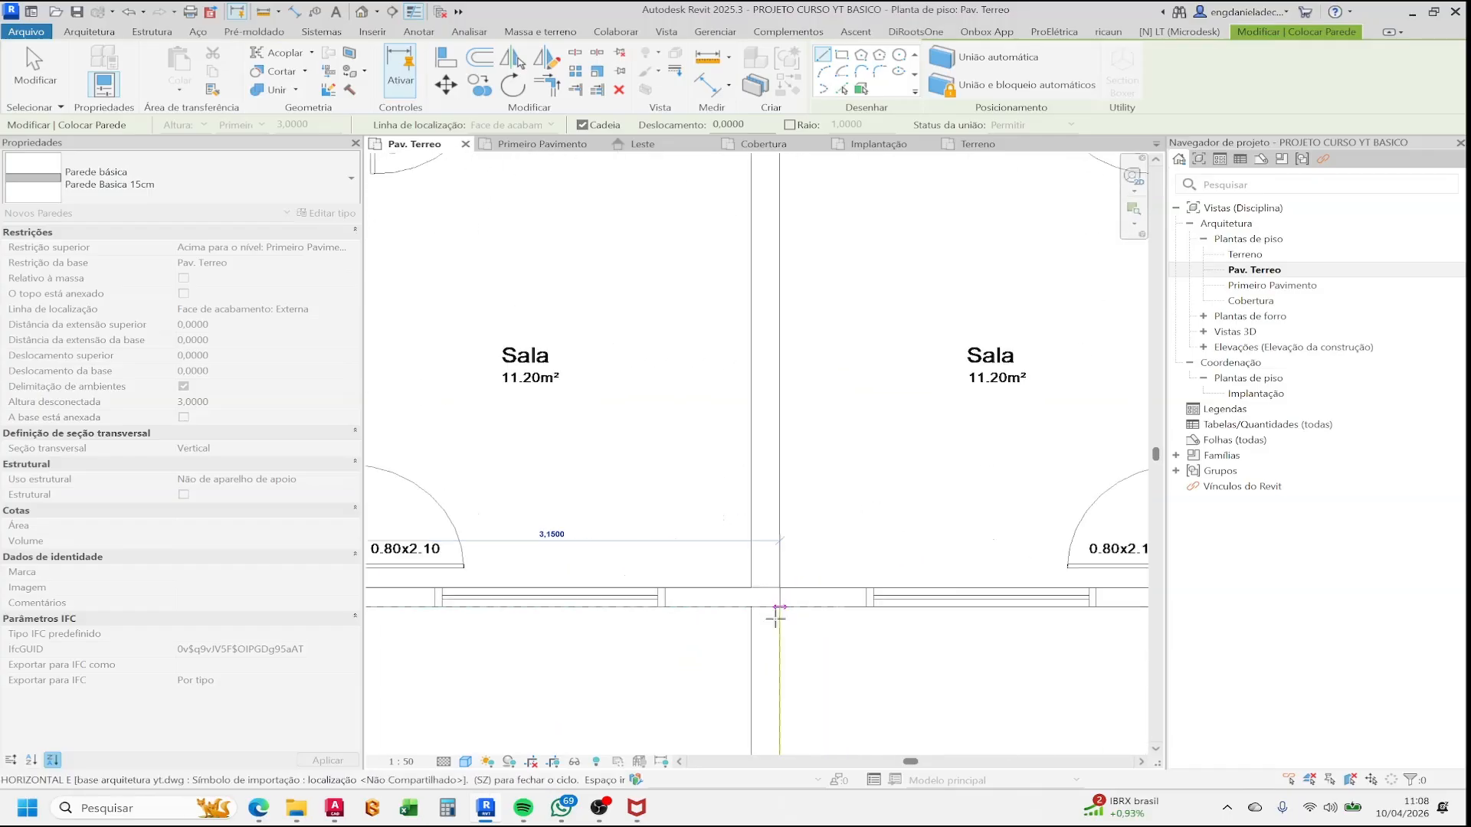
{"action": "scroll", "coordinate": [769, 613], "scroll_direction": "up", "scroll_amount": 2}
{"action": "left_click", "coordinate": [743, 604]}
{"action": "scroll", "coordinate": [742, 500], "scroll_direction": "down", "scroll_amount": 4}
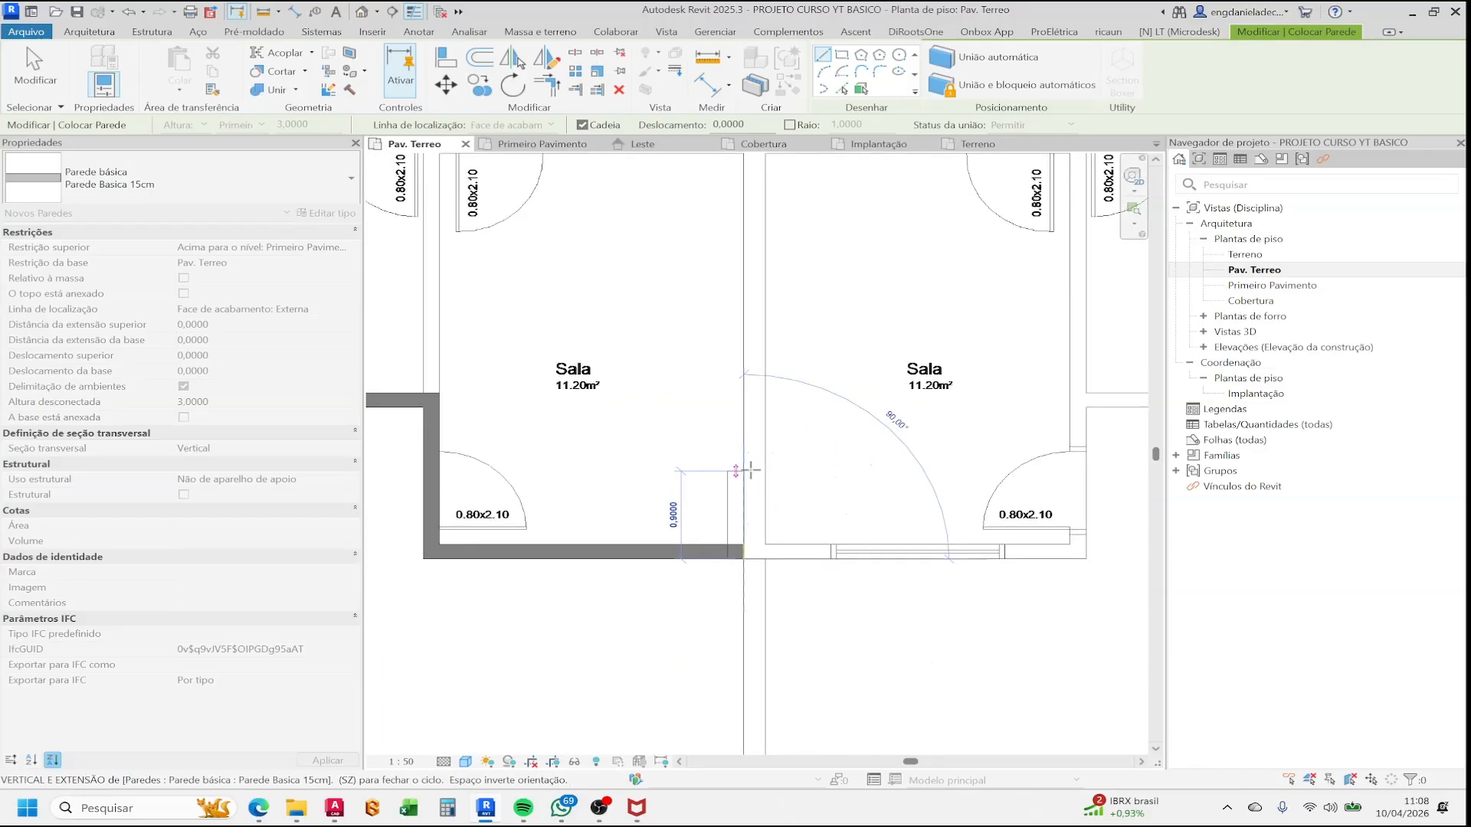
- End the wall chain at the dividing wall in front of the left Sala
{"action": "scroll", "coordinate": [750, 469], "scroll_direction": "down", "scroll_amount": 3}
{"action": "scroll", "coordinate": [749, 485], "scroll_direction": "up", "scroll_amount": 1}
{"action": "scroll", "coordinate": [750, 481], "scroll_direction": "down", "scroll_amount": 3}
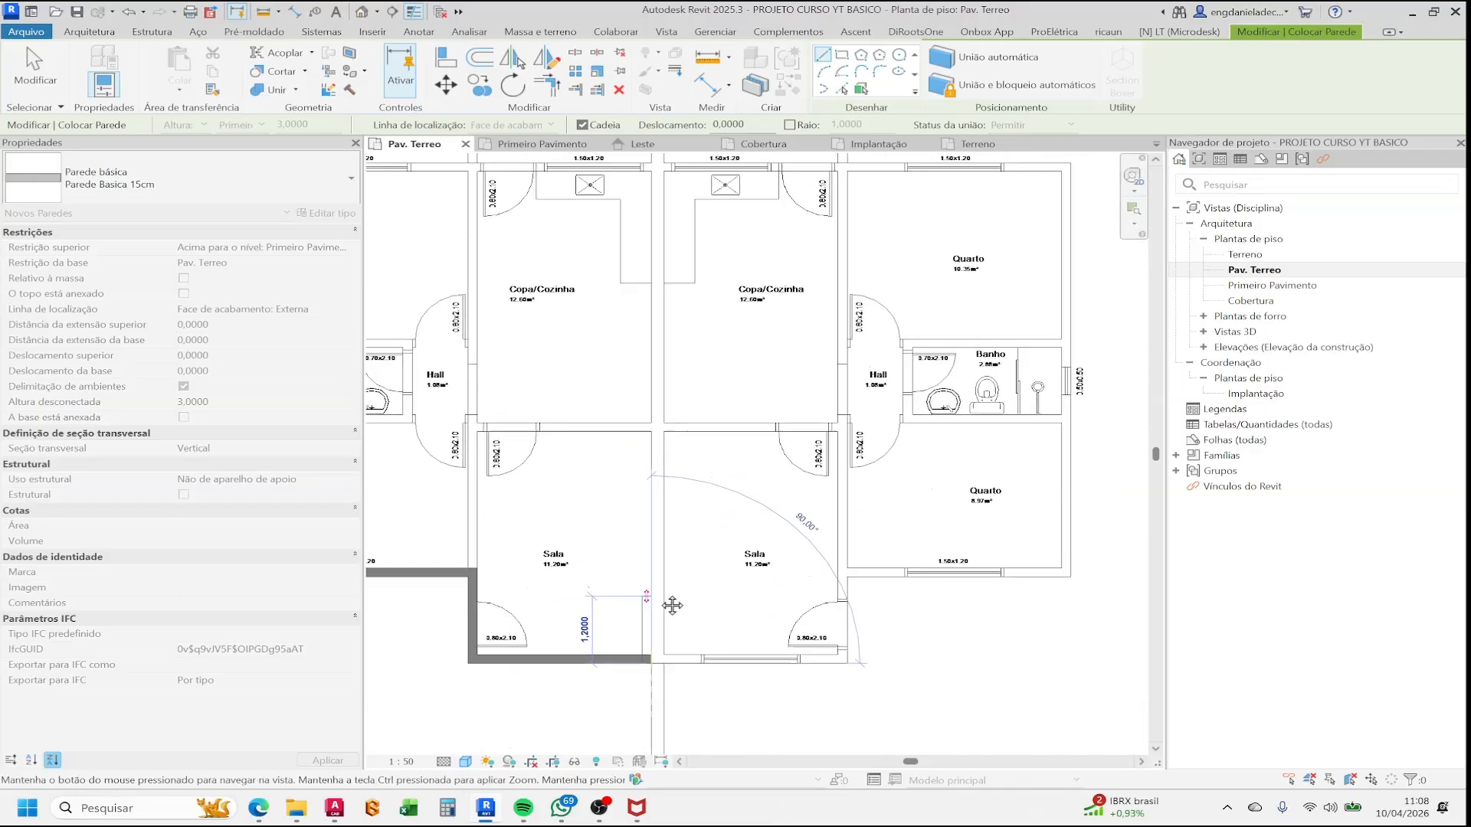
{"action": "key", "text": "Escape"}
{"action": "scroll", "coordinate": [672, 394], "scroll_direction": "down", "scroll_amount": 2}
{"action": "key", "text": "Escape"}
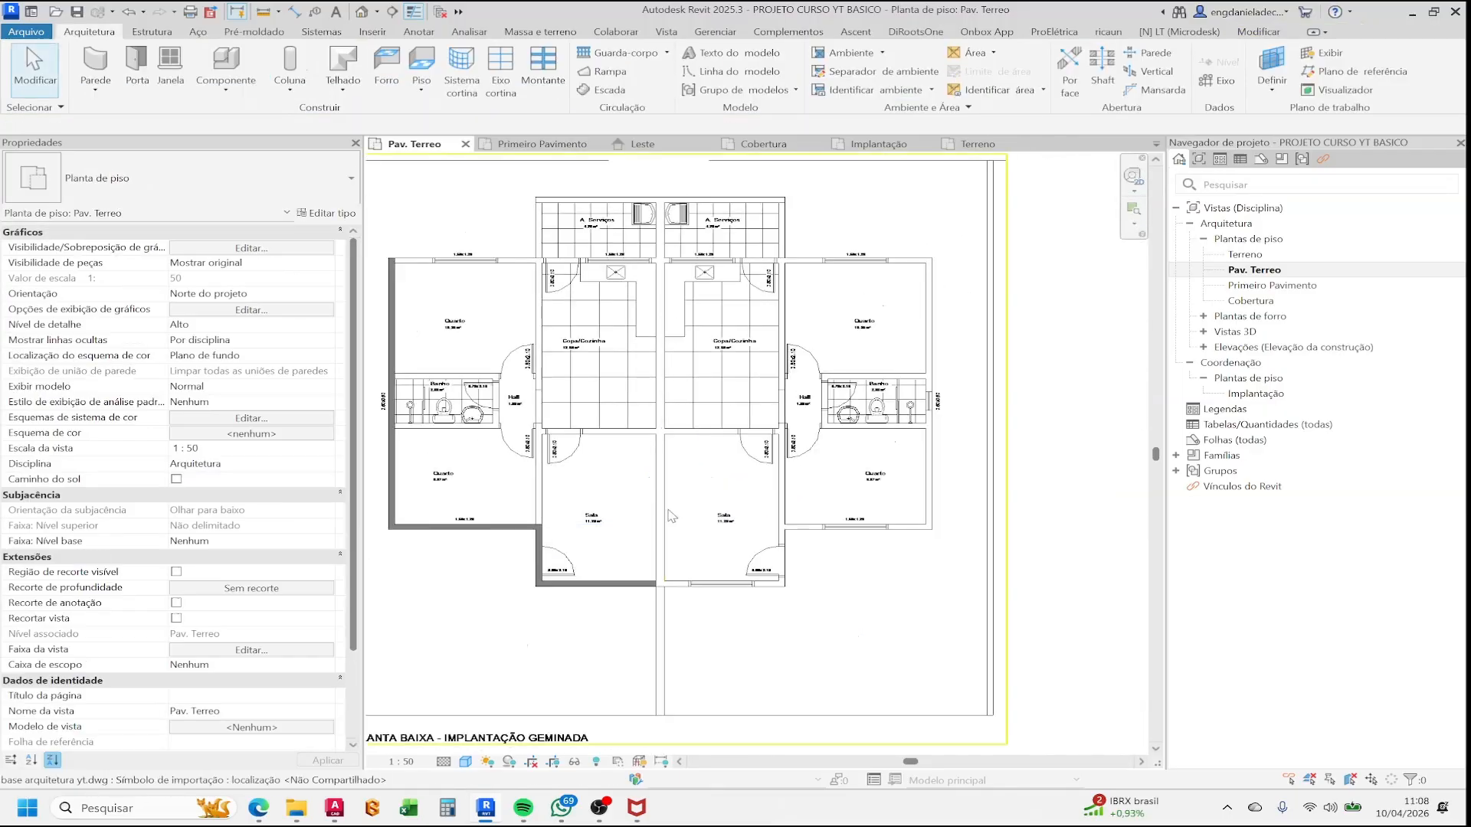
- Draw the rear external wall with Parede Basica 15cm from the upper left Quarto's outer corner to the dividing wall
{"action": "scroll", "coordinate": [649, 510], "scroll_direction": "up", "scroll_amount": 3}
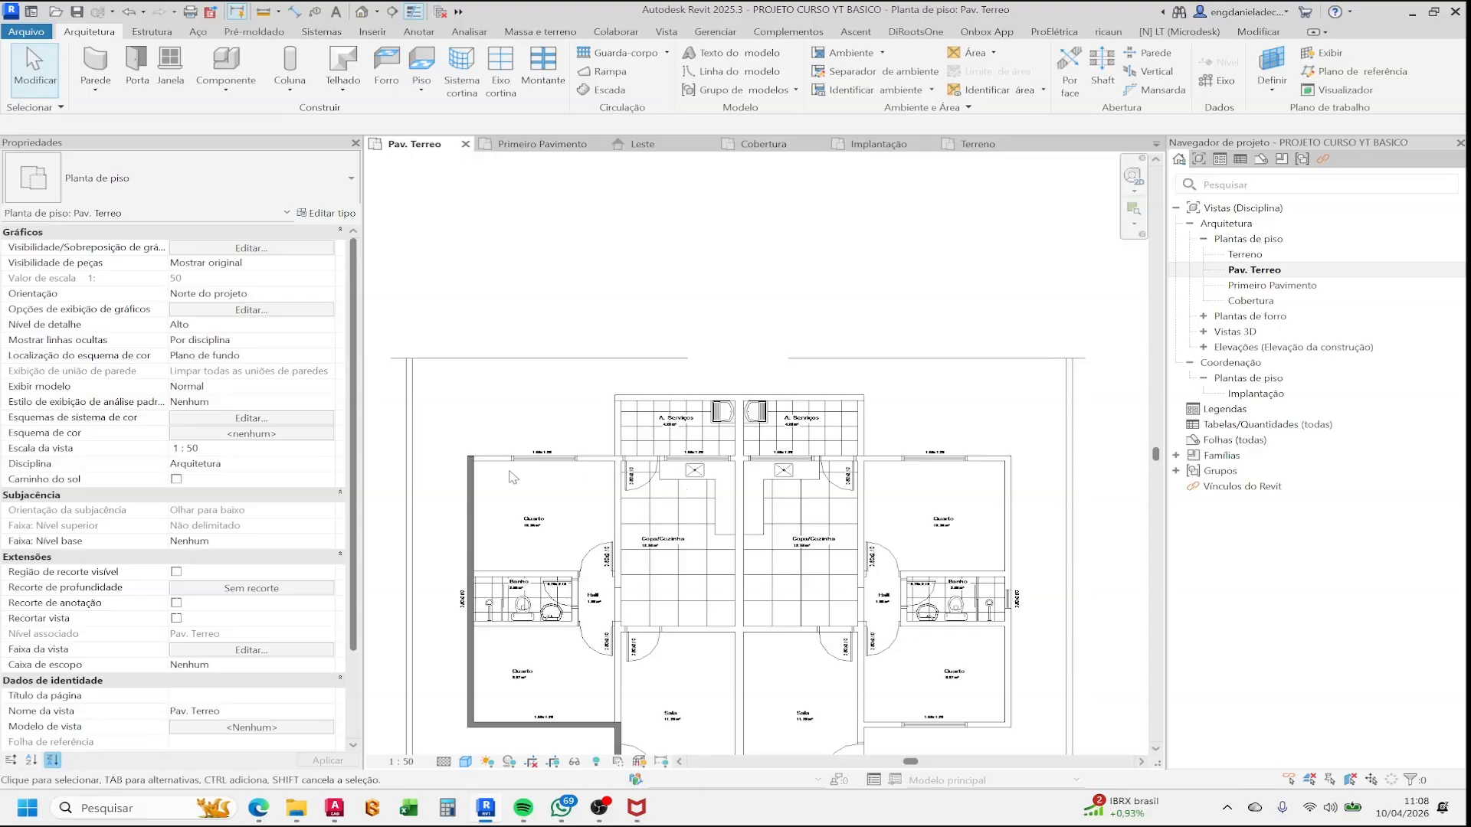
{"action": "scroll", "coordinate": [481, 480], "scroll_direction": "up", "scroll_amount": 2}
{"action": "scroll", "coordinate": [481, 481], "scroll_direction": "up", "scroll_amount": 1}
{"action": "left_click", "coordinate": [95, 65]}
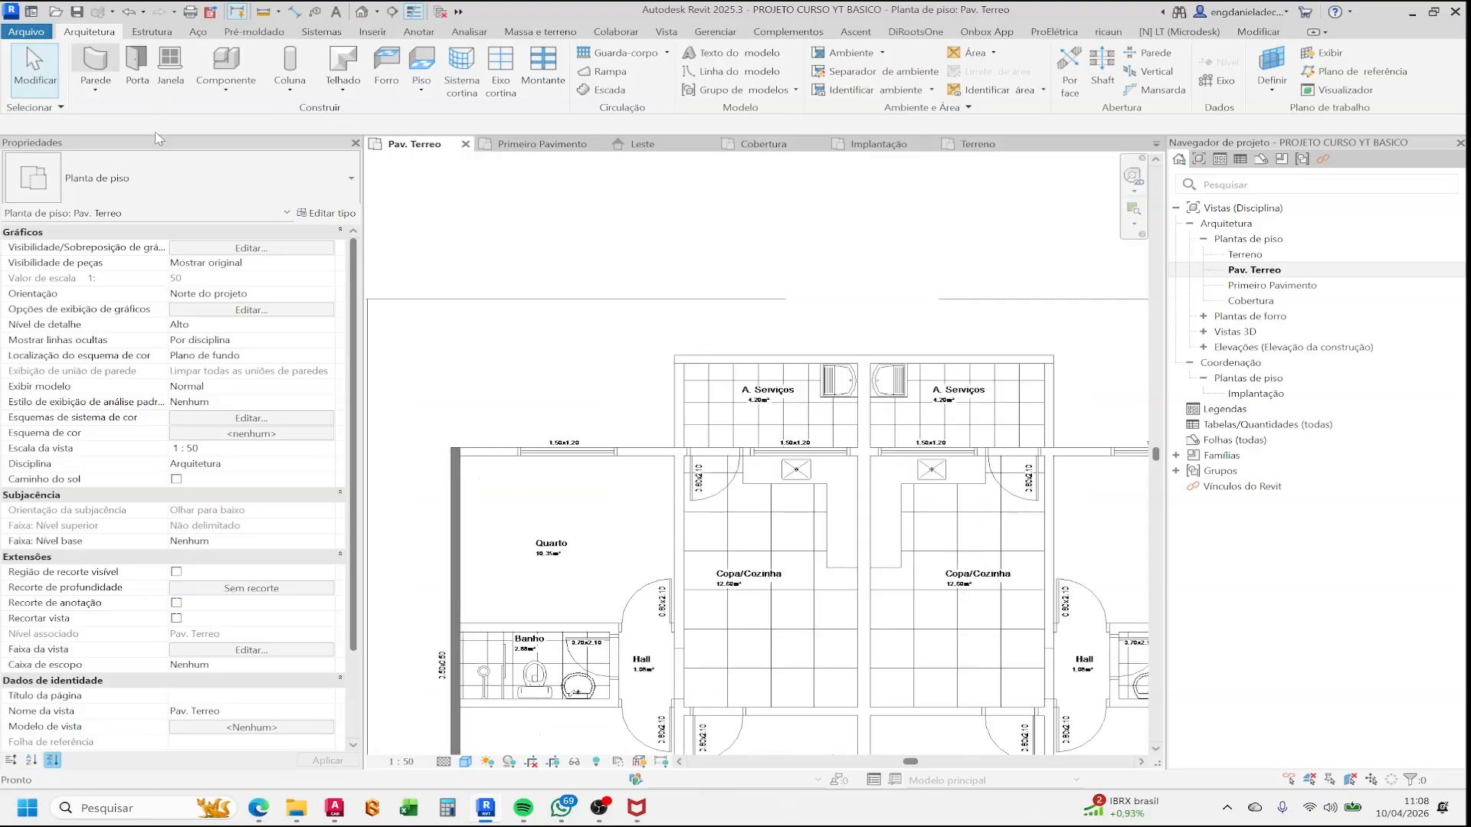
{"action": "scroll", "coordinate": [451, 447], "scroll_direction": "up", "scroll_amount": 2}
{"action": "left_click", "coordinate": [451, 446]}
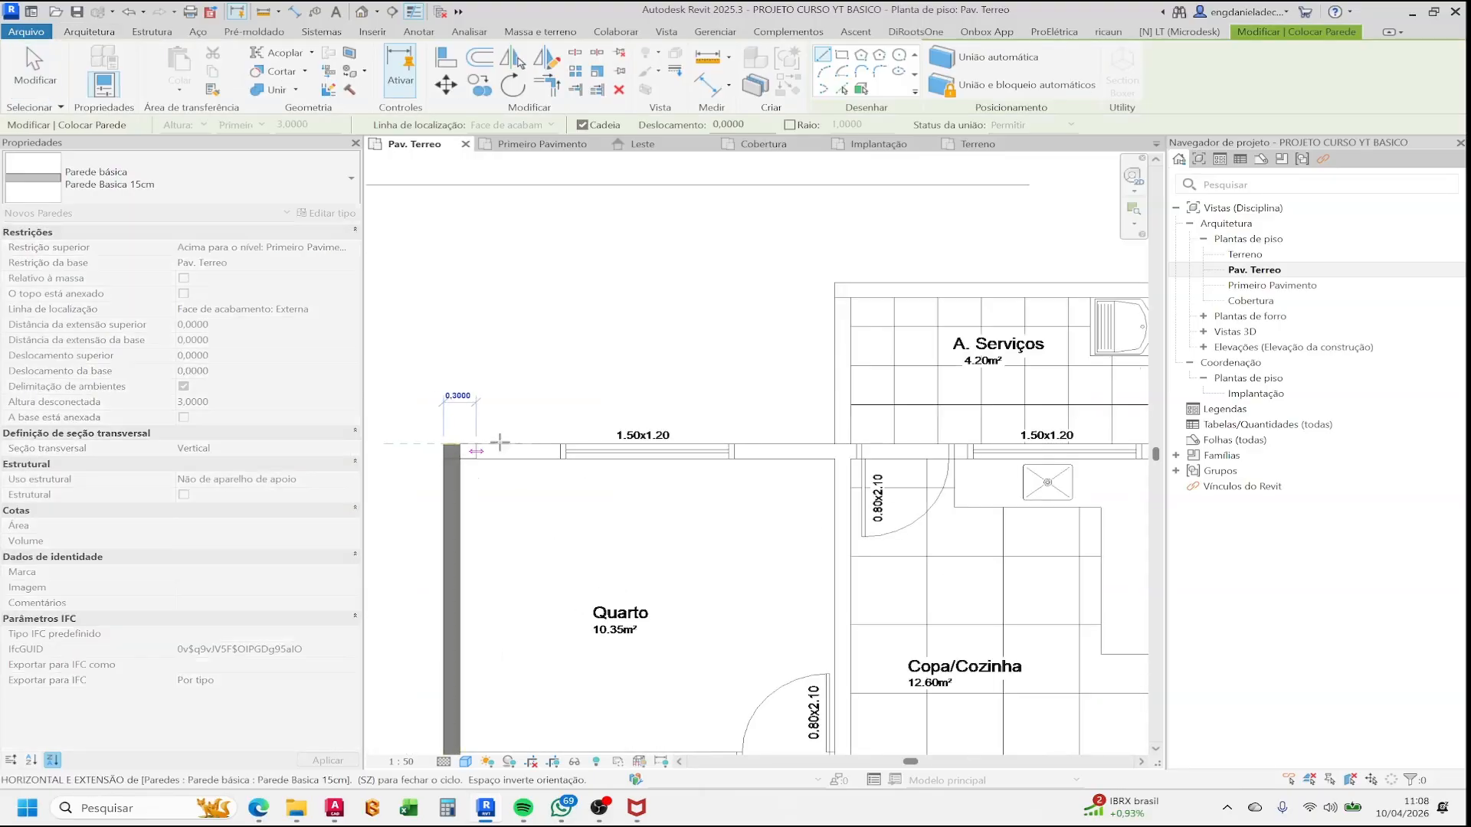
{"action": "scroll", "coordinate": [703, 480], "scroll_direction": "down", "scroll_amount": 1}
{"action": "middle_click_drag", "start_coordinate": [816, 447], "coordinate": [421, 477]}
{"action": "scroll", "coordinate": [709, 471], "scroll_direction": "up", "scroll_amount": 1}
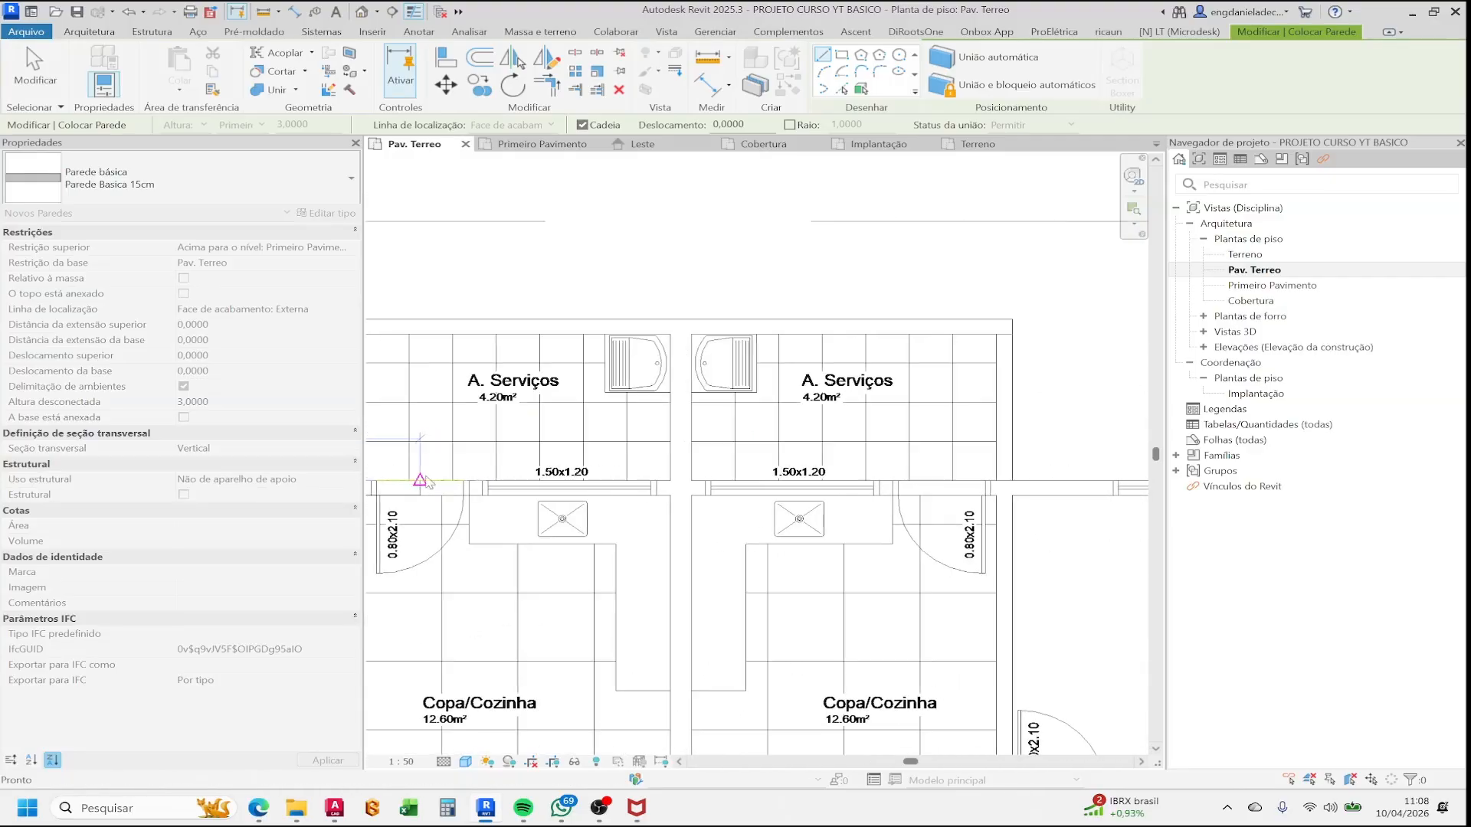
{"action": "scroll", "coordinate": [674, 482], "scroll_direction": "up", "scroll_amount": 1}
{"action": "scroll", "coordinate": [736, 460], "scroll_direction": "down", "scroll_amount": 3}
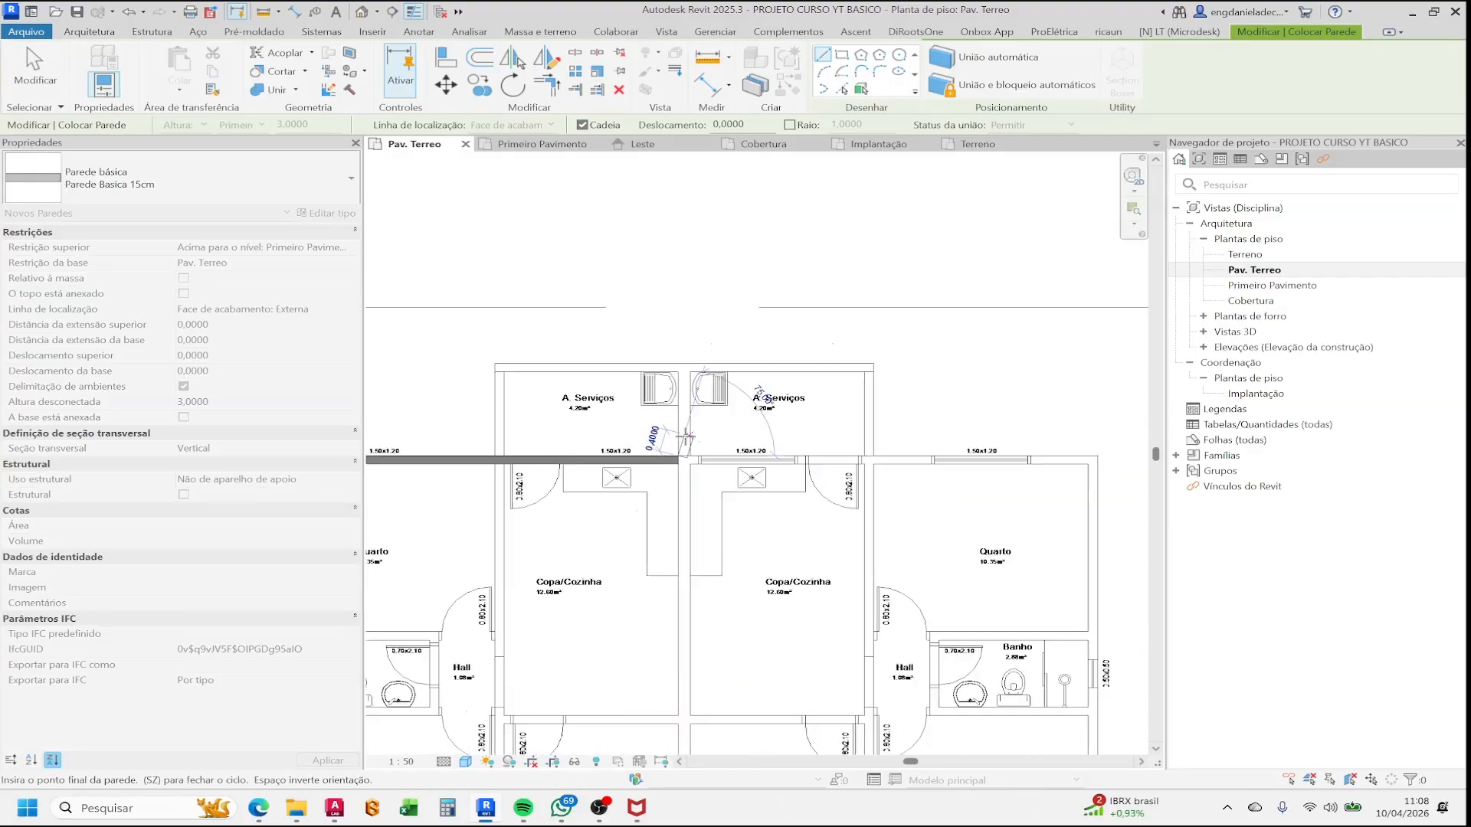
{"action": "key", "text": "Escape"}
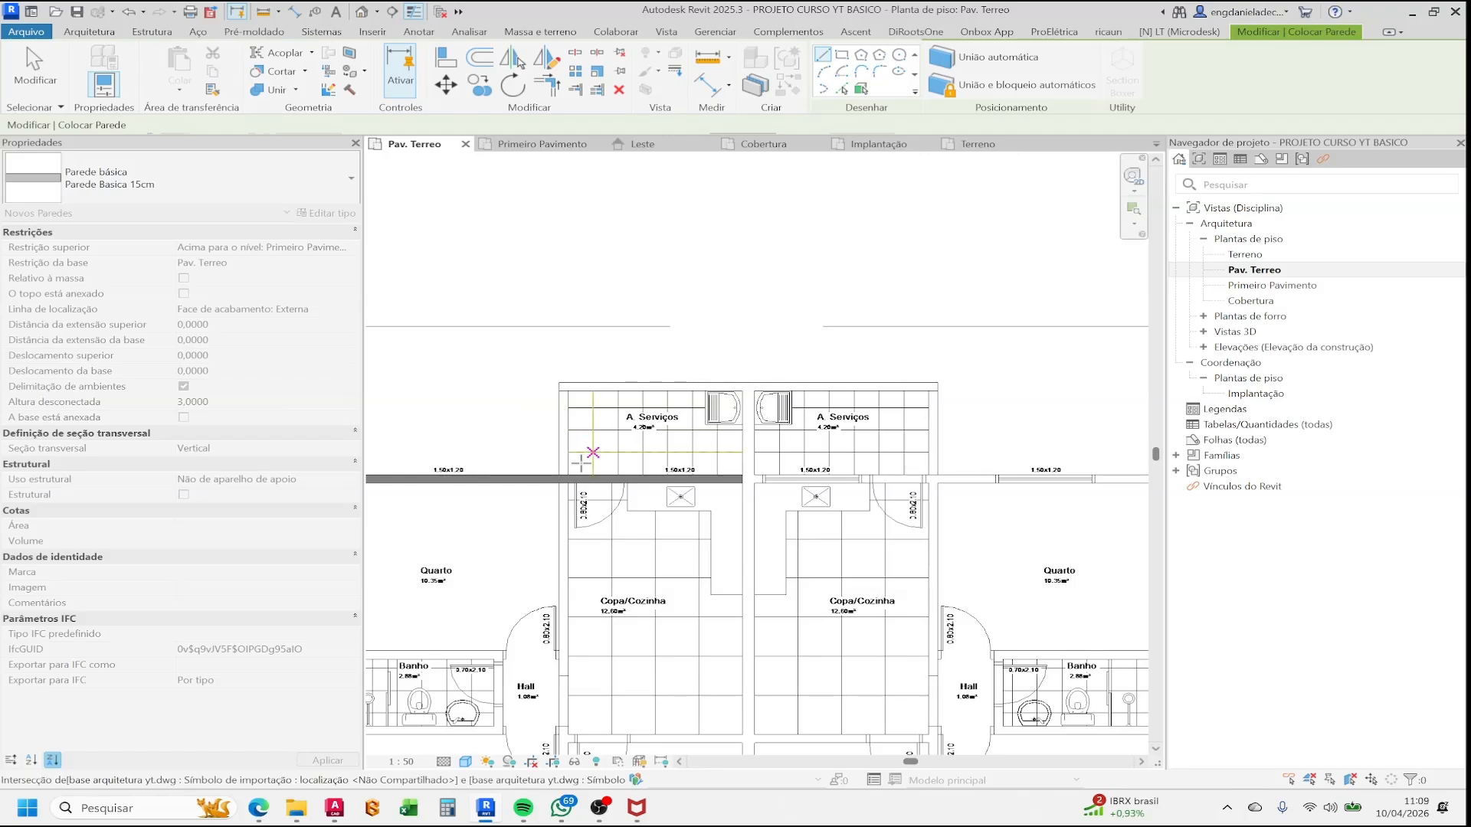
- Enclose the left A. Serviços with a 1.65 m side wall and a 2.95 m rear wall reaching the dividing wall
{"action": "left_click", "coordinate": [559, 473]}
{"action": "scroll", "coordinate": [559, 402], "scroll_direction": "up", "scroll_amount": 1}
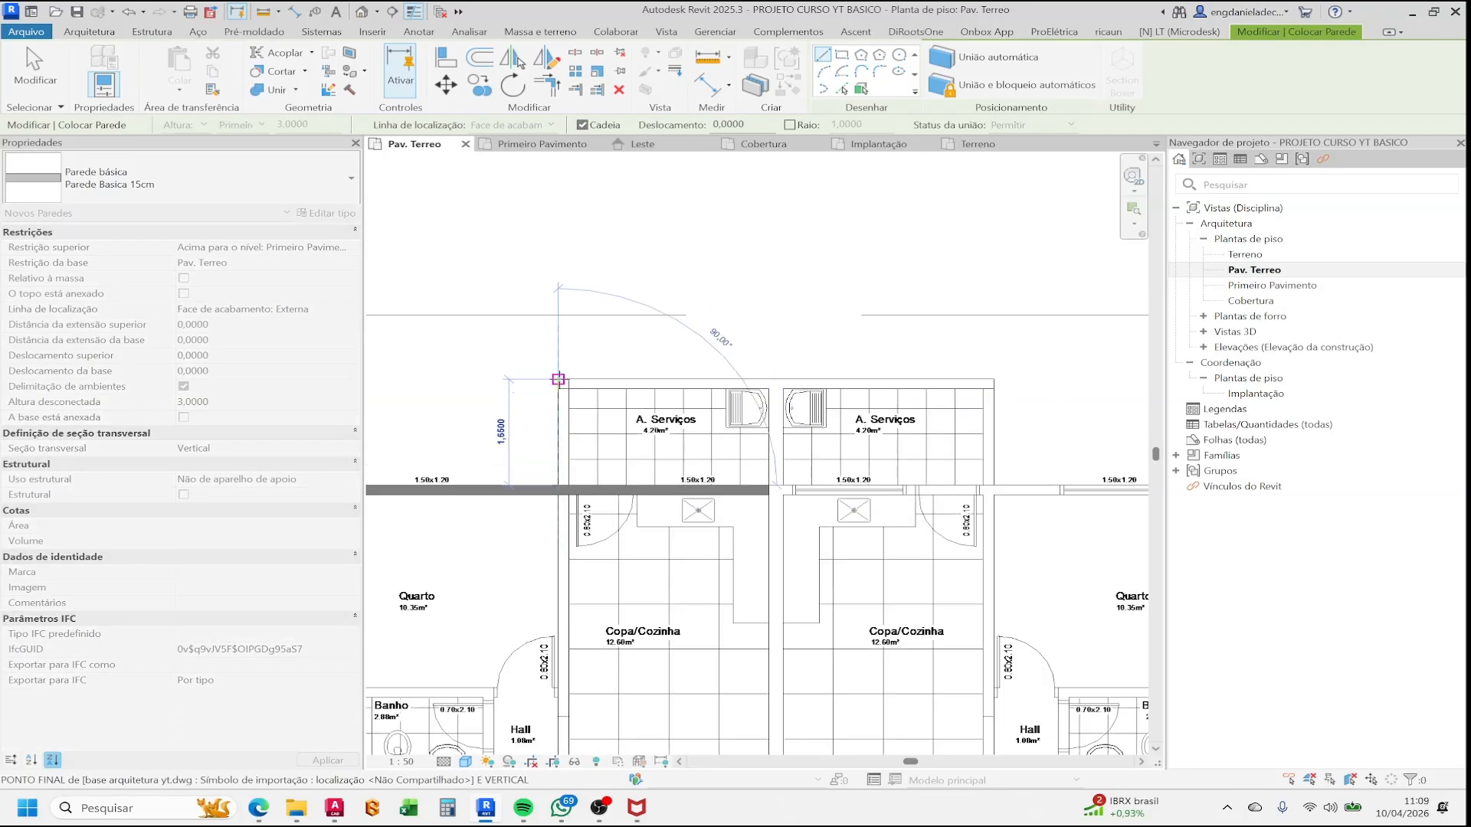
{"action": "left_click", "coordinate": [558, 379]}
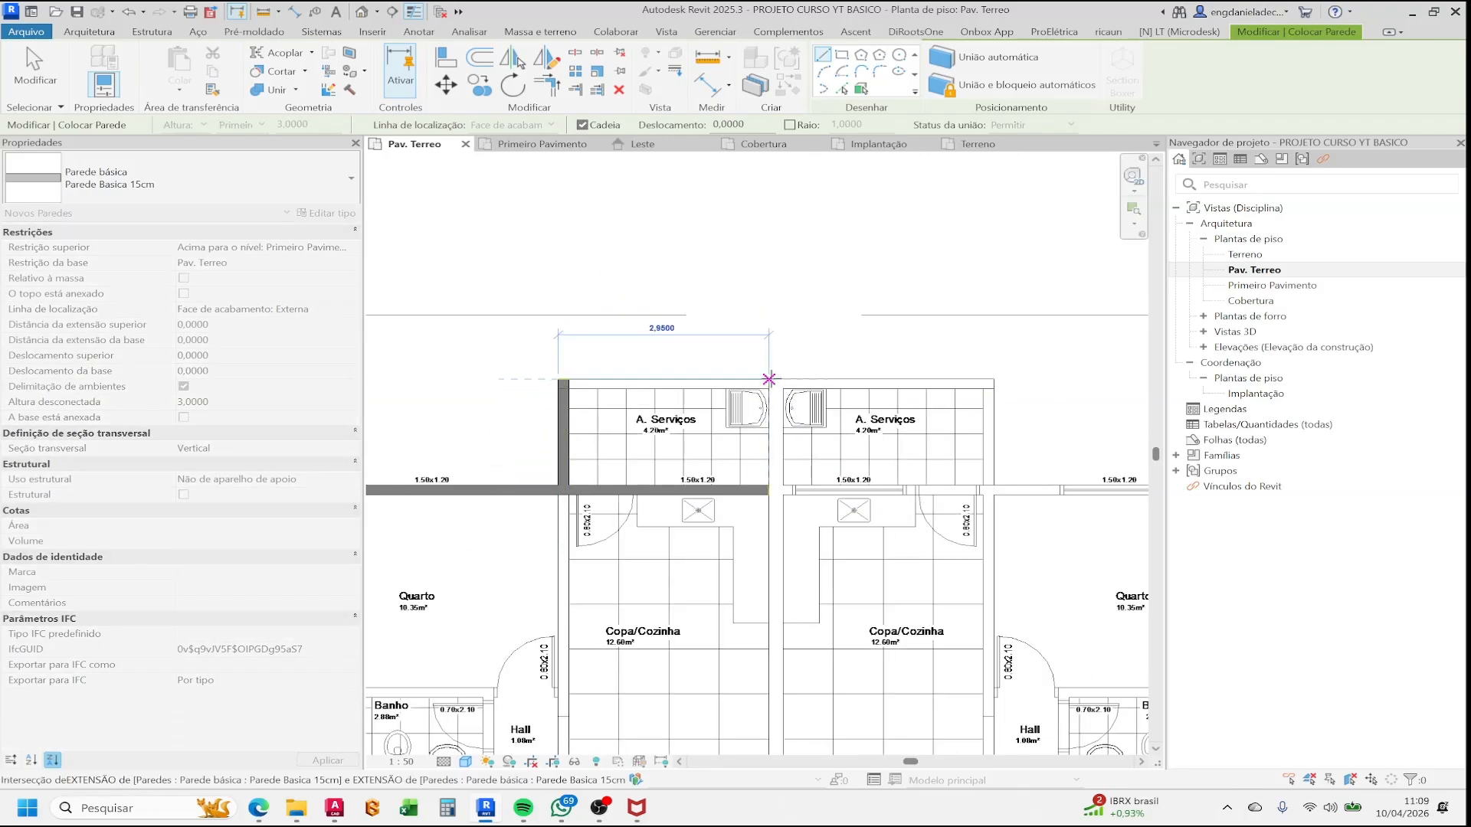
{"action": "left_click", "coordinate": [769, 381]}
{"action": "key", "text": "Escape"}
{"action": "key", "text": "Escape"}
- Check the left A. Serviços side wall against the plan lines, compare it with the original drawing in AutoCAD, and return to Revit
{"action": "left_click", "coordinate": [563, 413]}
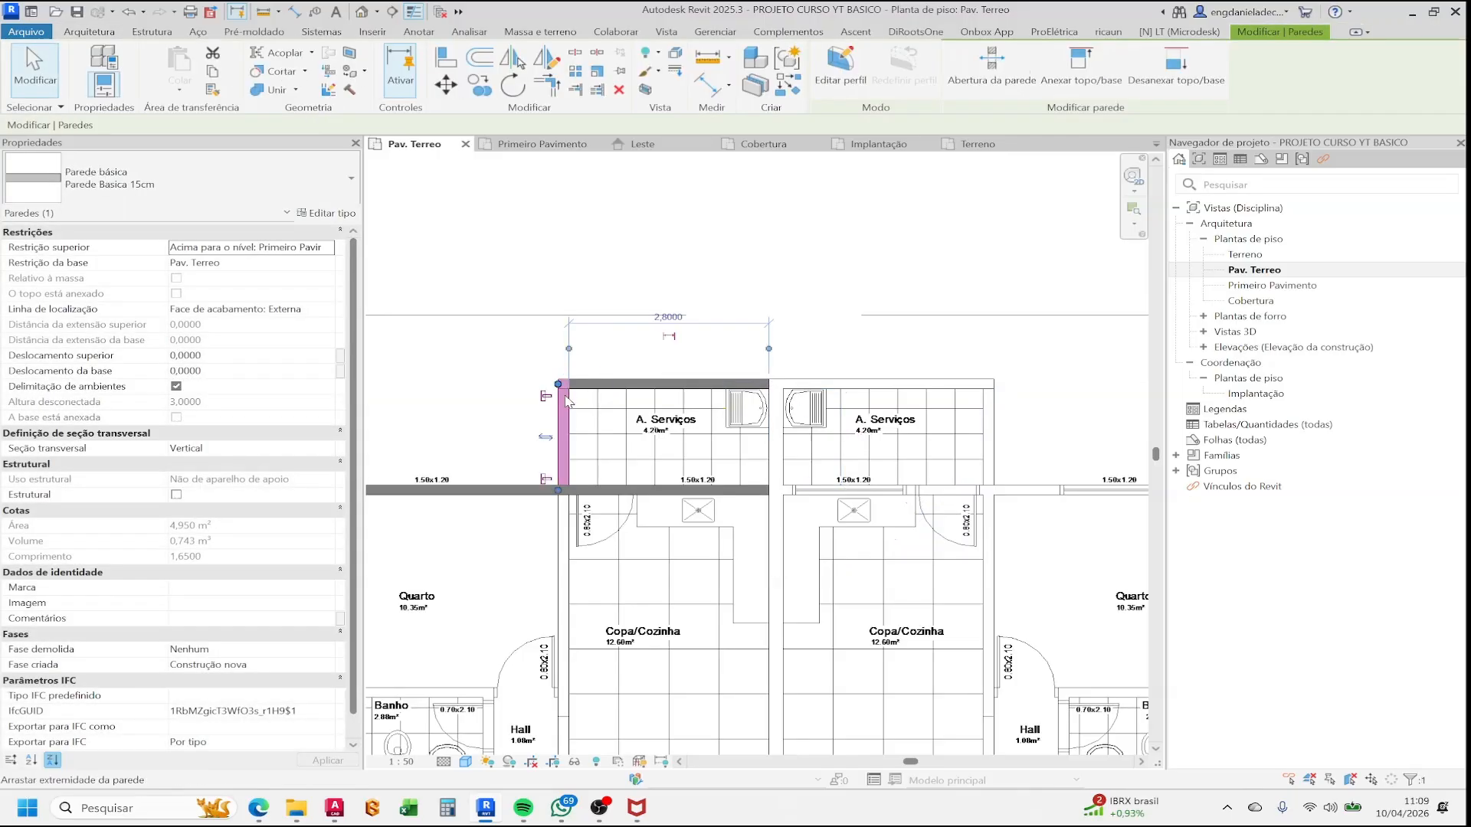
{"action": "scroll", "coordinate": [563, 391], "scroll_direction": "up", "scroll_amount": 5}
{"action": "scroll", "coordinate": [552, 471], "scroll_direction": "down", "scroll_amount": 3}
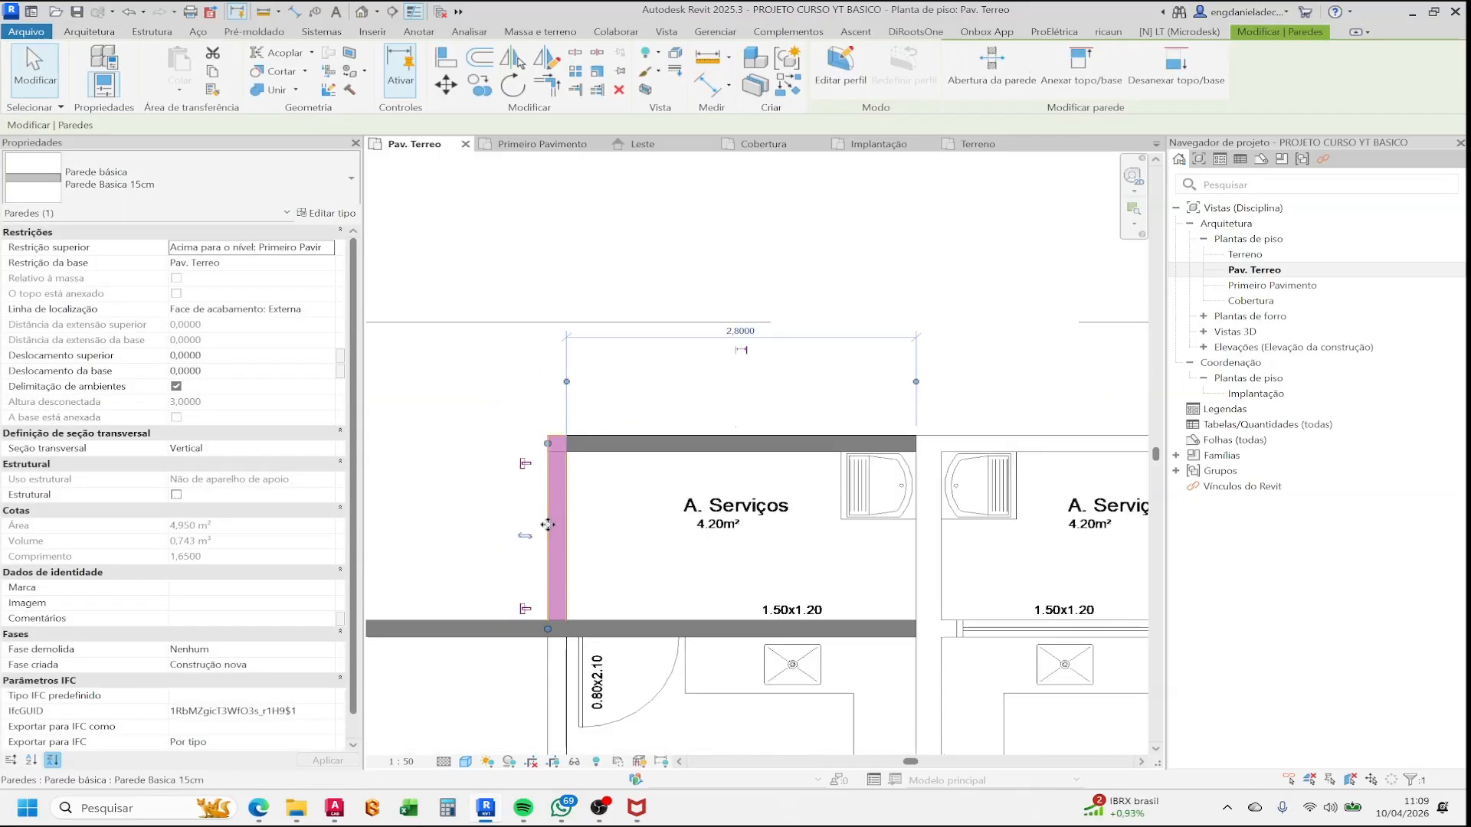
{"action": "scroll", "coordinate": [546, 514], "scroll_direction": "down", "scroll_amount": 2}
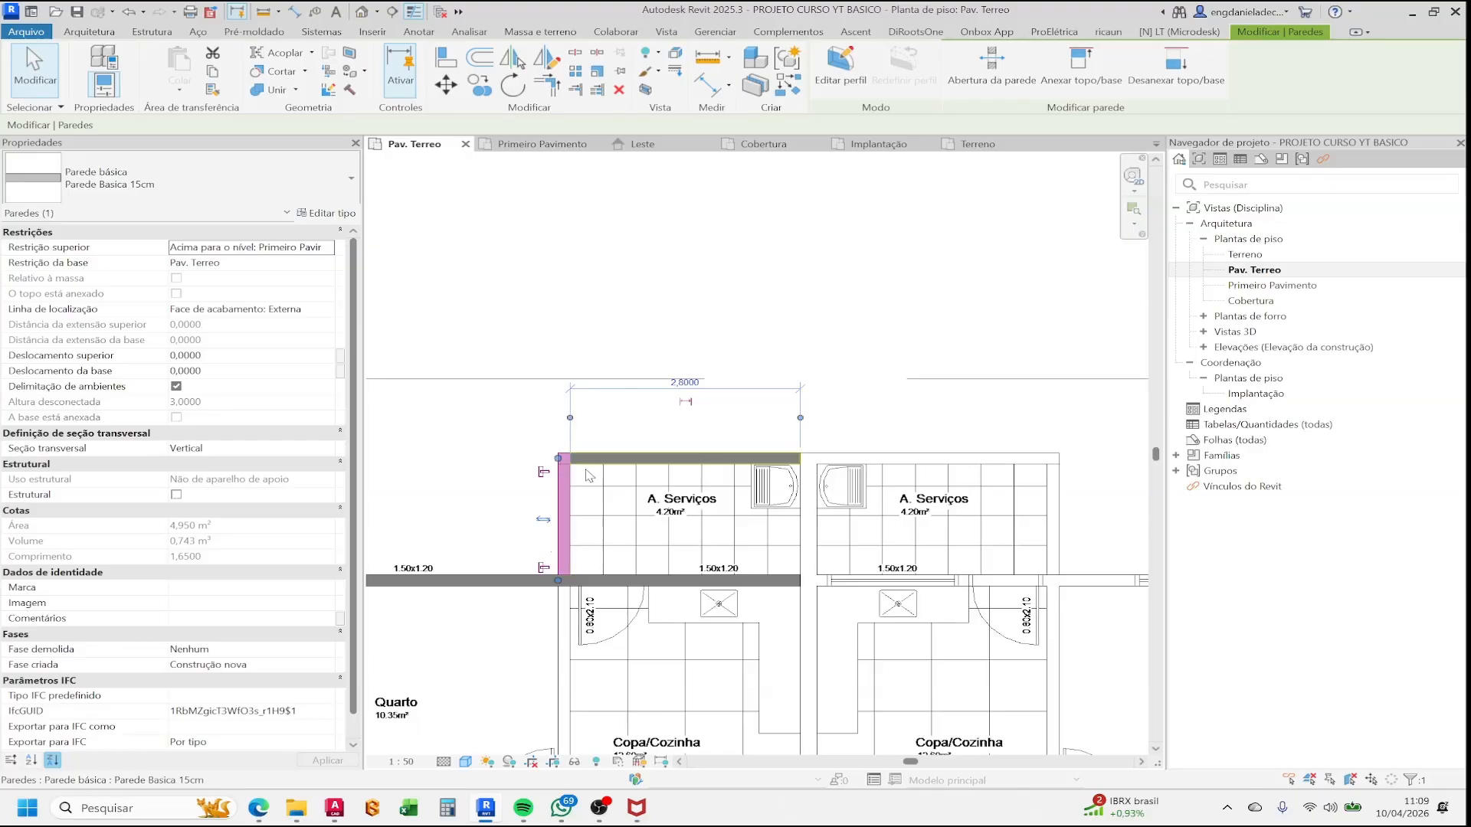
{"action": "left_click", "coordinate": [467, 628]}
{"action": "left_click", "coordinate": [334, 808]}
{"action": "scroll", "coordinate": [670, 498], "scroll_direction": "up", "scroll_amount": 8}
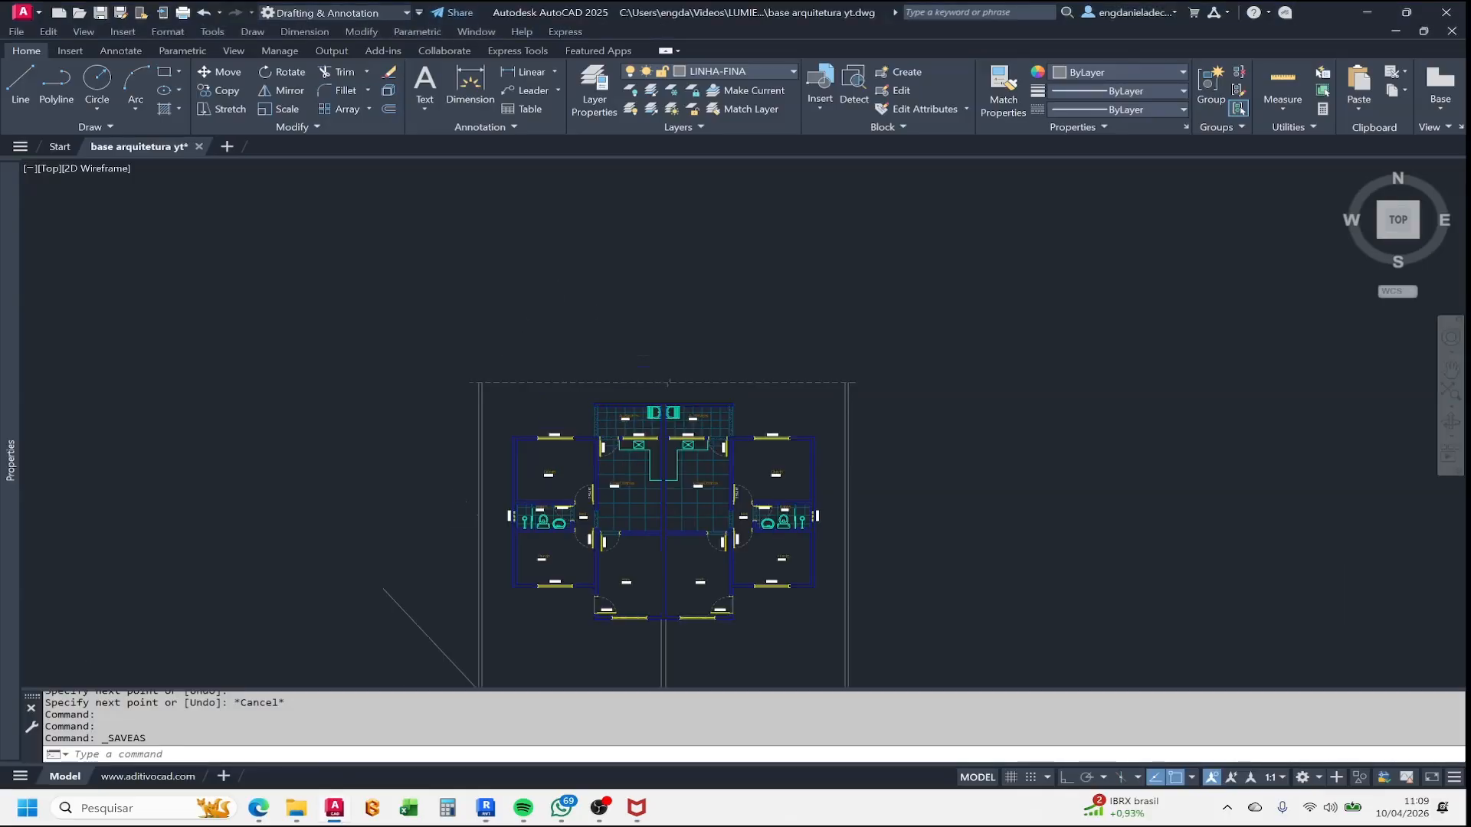
{"action": "scroll", "coordinate": [590, 329], "scroll_direction": "down", "scroll_amount": 3}
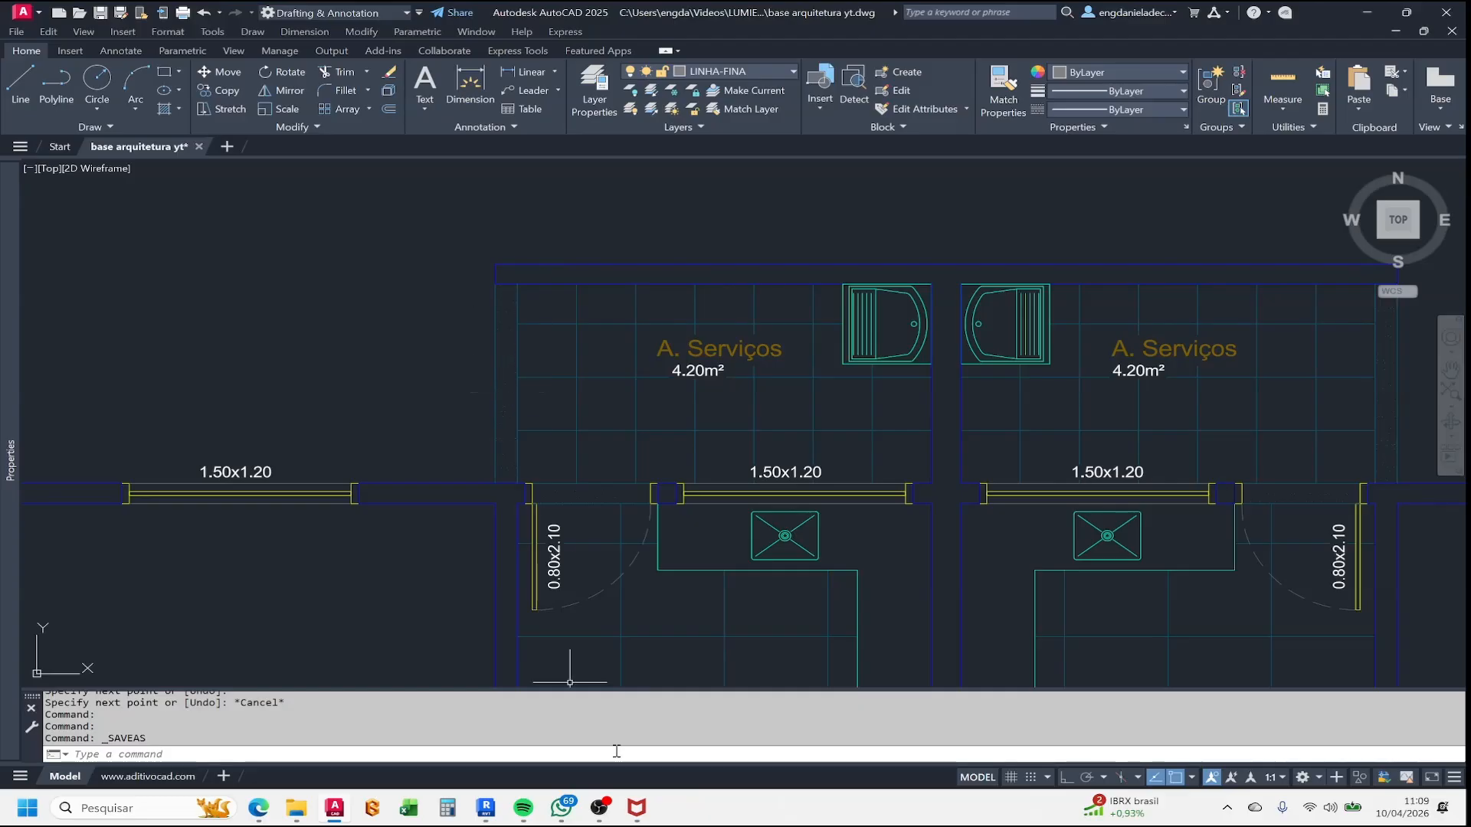
{"action": "left_click", "coordinate": [485, 808]}
- Draw the wall separating the left Quartos and Hall from the Copa/Cozinha and Sala, from the rear wall to the lower Quarto's front wall
{"action": "scroll", "coordinate": [612, 328], "scroll_direction": "down", "scroll_amount": 3}
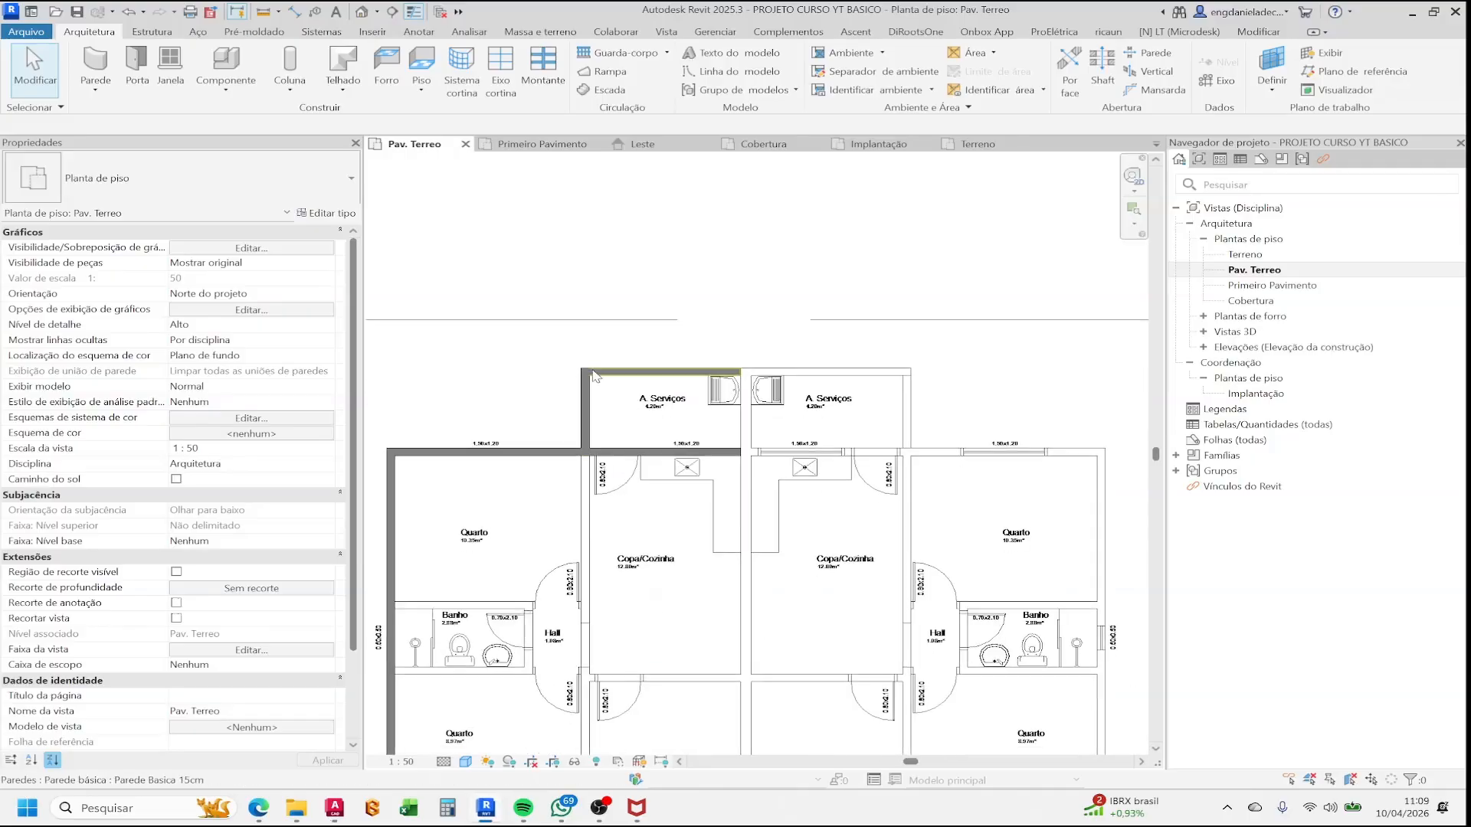
{"action": "left_click", "coordinate": [95, 67]}
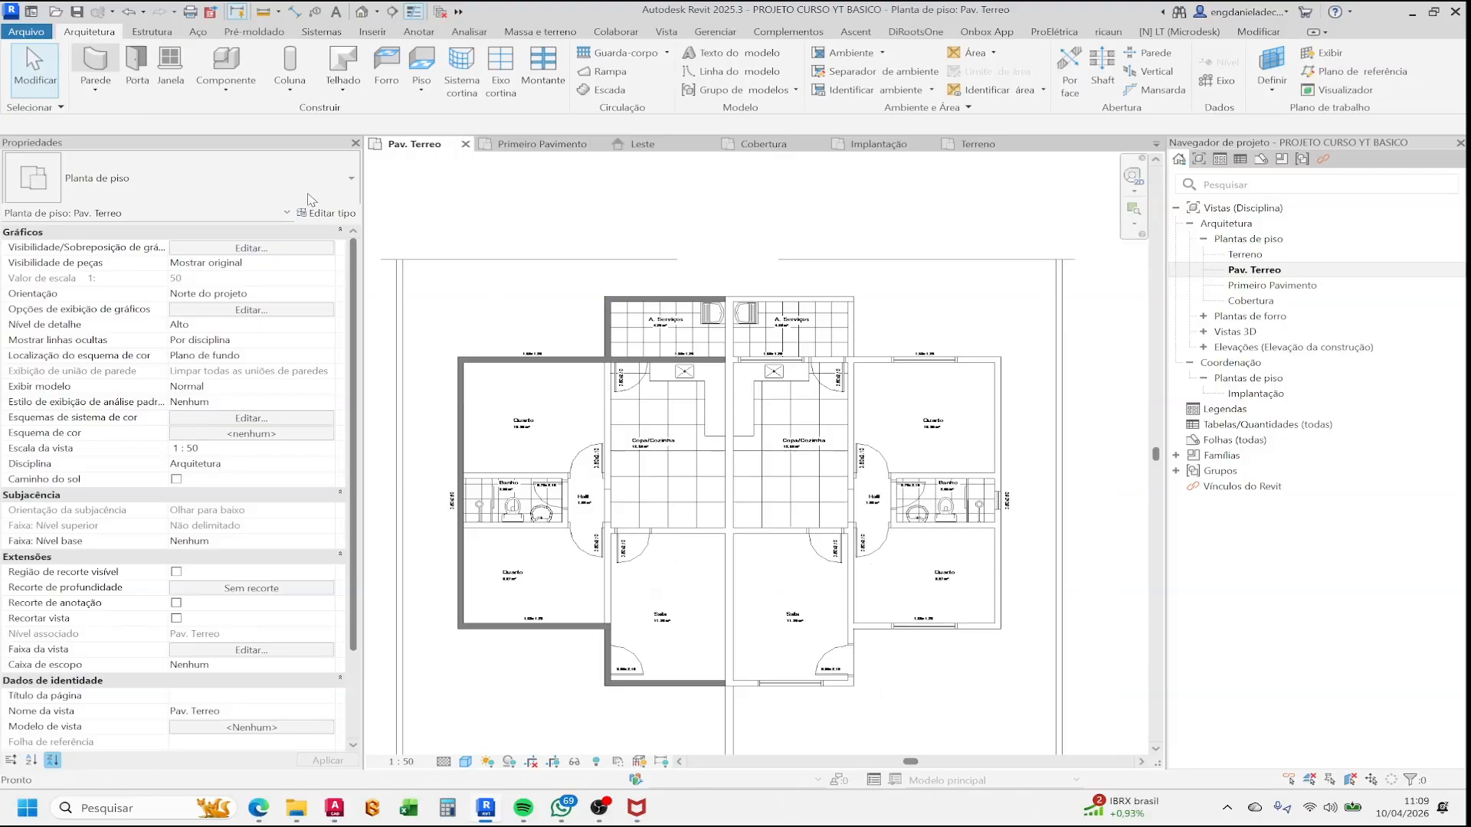
{"action": "scroll", "coordinate": [641, 389], "scroll_direction": "up", "scroll_amount": 4}
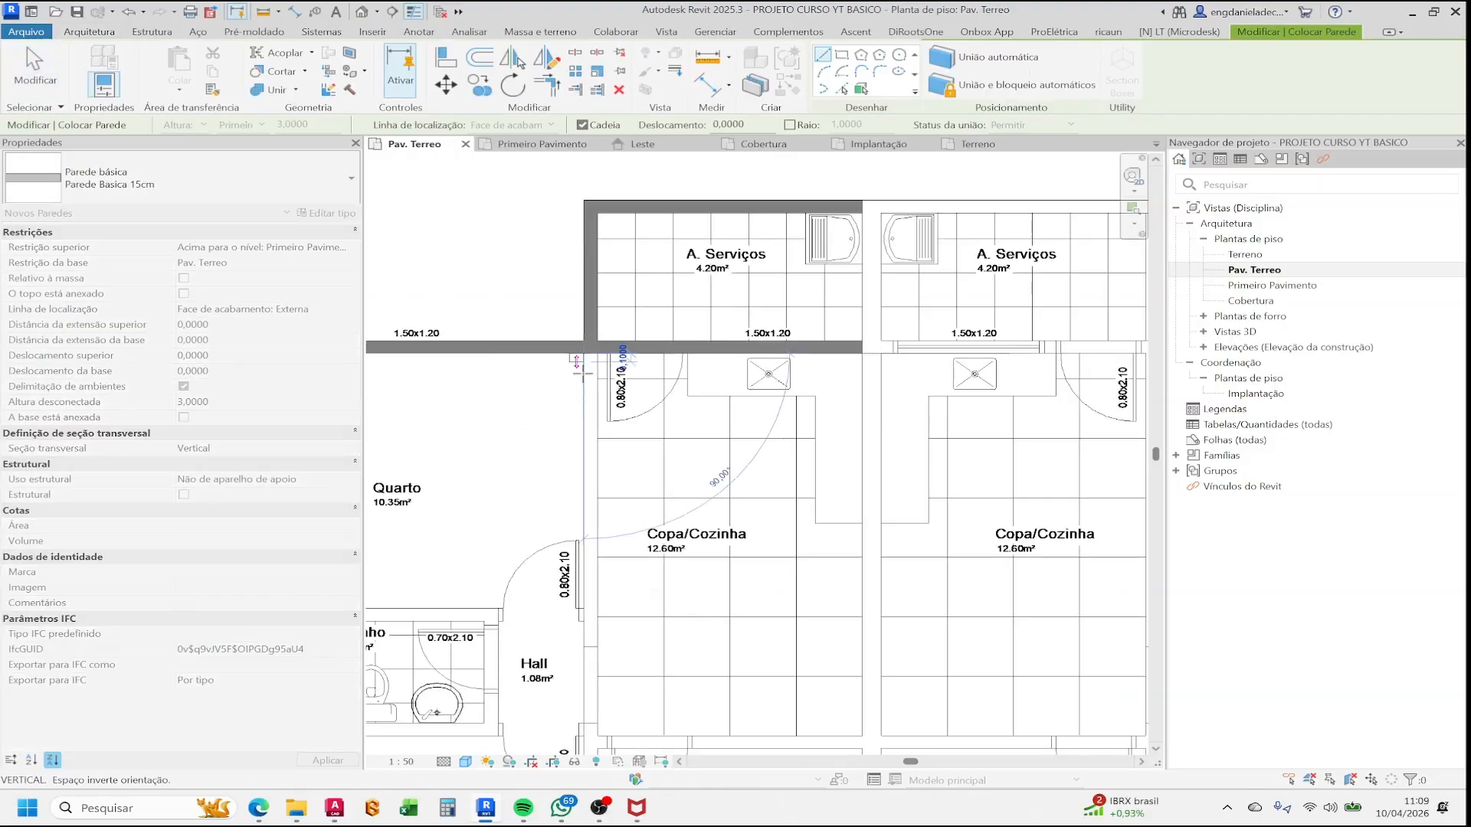
{"action": "scroll", "coordinate": [582, 498], "scroll_direction": "up", "scroll_amount": 2}
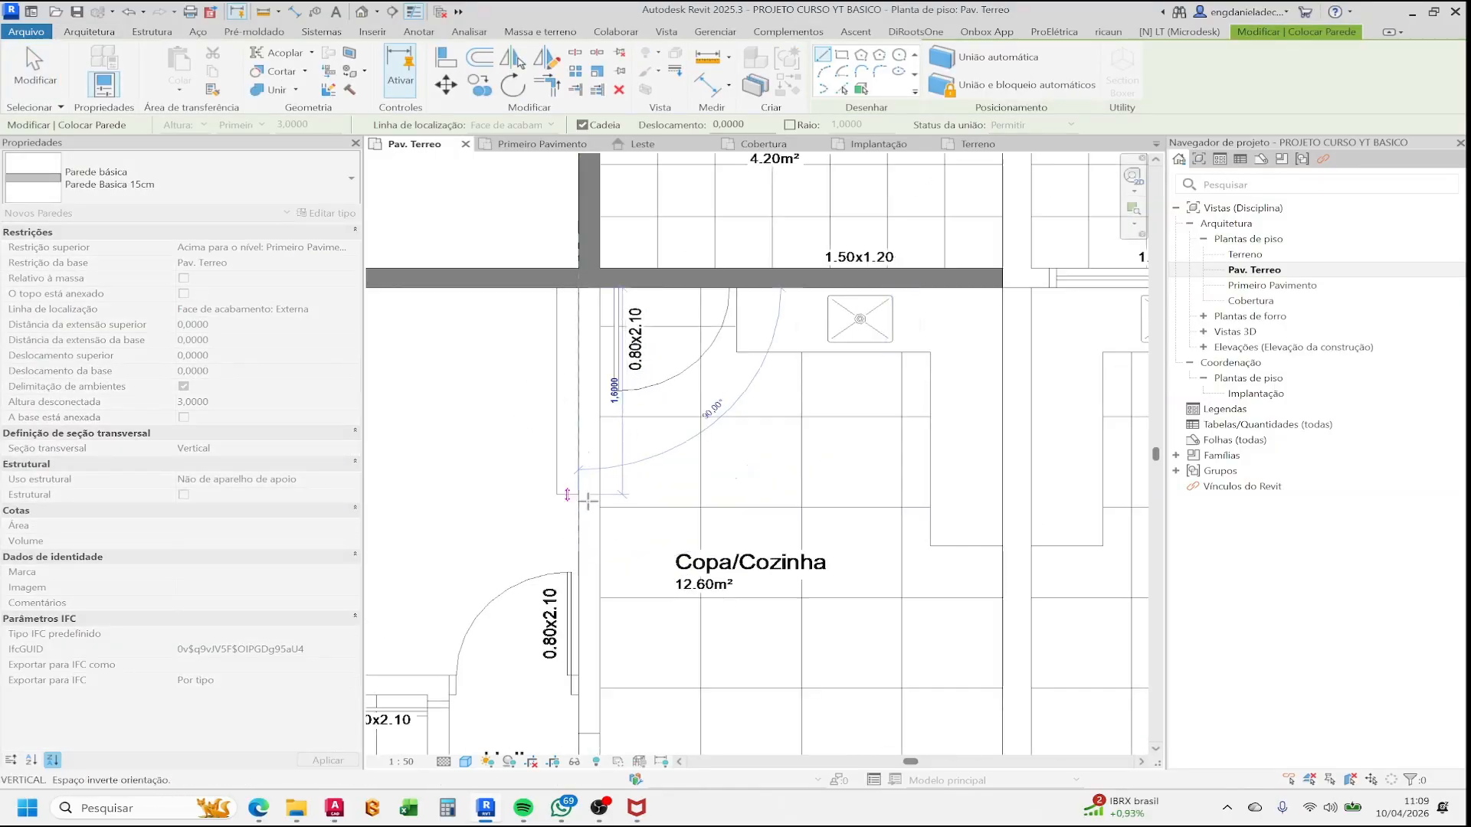
{"action": "scroll", "coordinate": [582, 511], "scroll_direction": "down", "scroll_amount": 3}
{"action": "scroll", "coordinate": [591, 556], "scroll_direction": "up", "scroll_amount": 1}
{"action": "middle_click_drag", "start_coordinate": [593, 565], "coordinate": [601, 427]}
{"action": "scroll", "coordinate": [601, 429], "scroll_direction": "down", "scroll_amount": 2}
{"action": "middle_click_drag", "start_coordinate": [599, 479], "coordinate": [617, 417]}
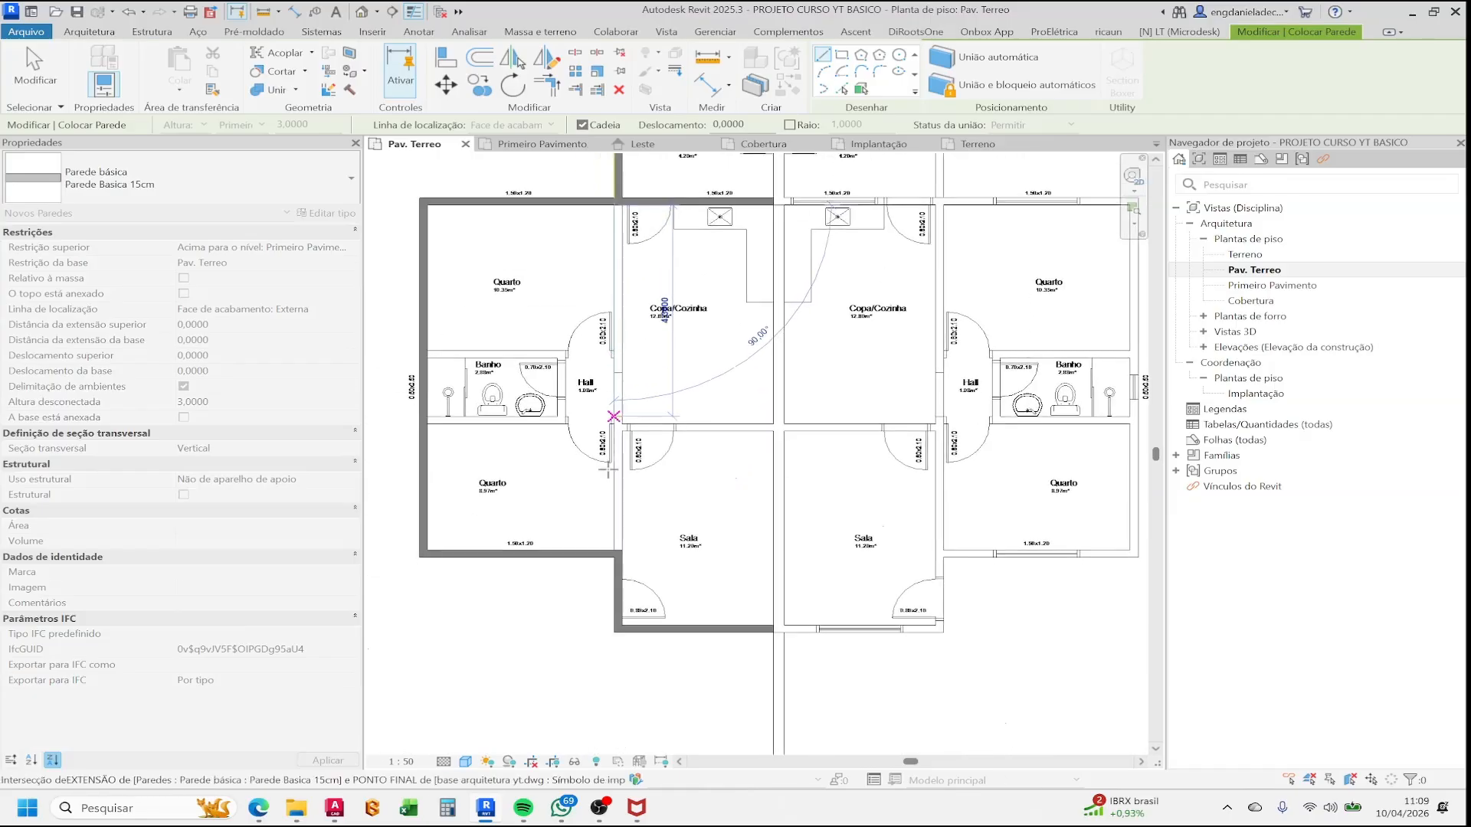
{"action": "scroll", "coordinate": [610, 548], "scroll_direction": "up", "scroll_amount": 2}
{"action": "left_click", "coordinate": [613, 550]}
{"action": "scroll", "coordinate": [732, 454], "scroll_direction": "down", "scroll_amount": 1}
- Draw the wall between the left Copa/Cozinha and Sala, from the dividing wall to the Hall-side wall
{"action": "middle_click_drag", "start_coordinate": [733, 456], "coordinate": [664, 610]}
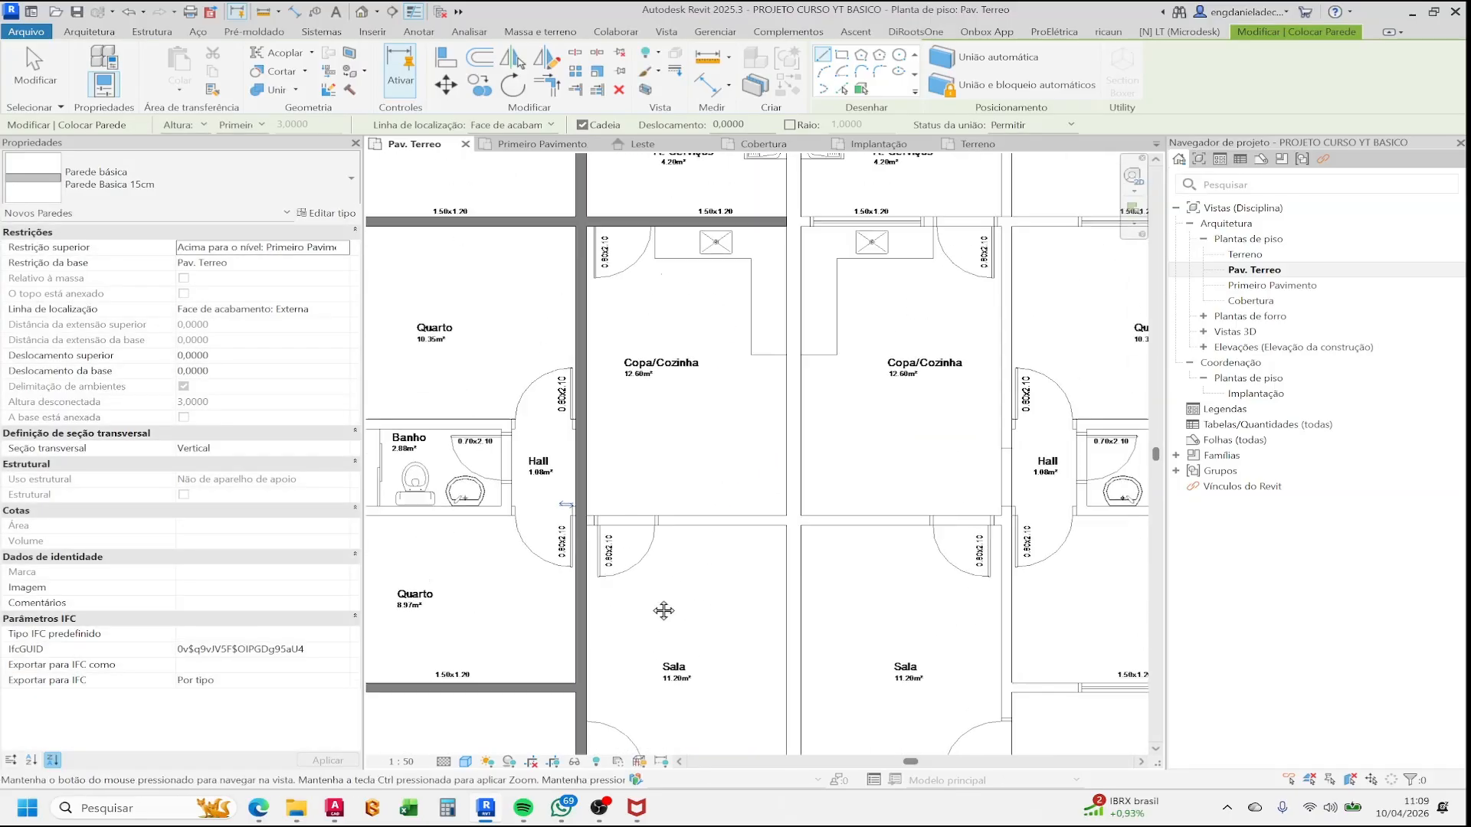
{"action": "scroll", "coordinate": [737, 516], "scroll_direction": "up", "scroll_amount": 2}
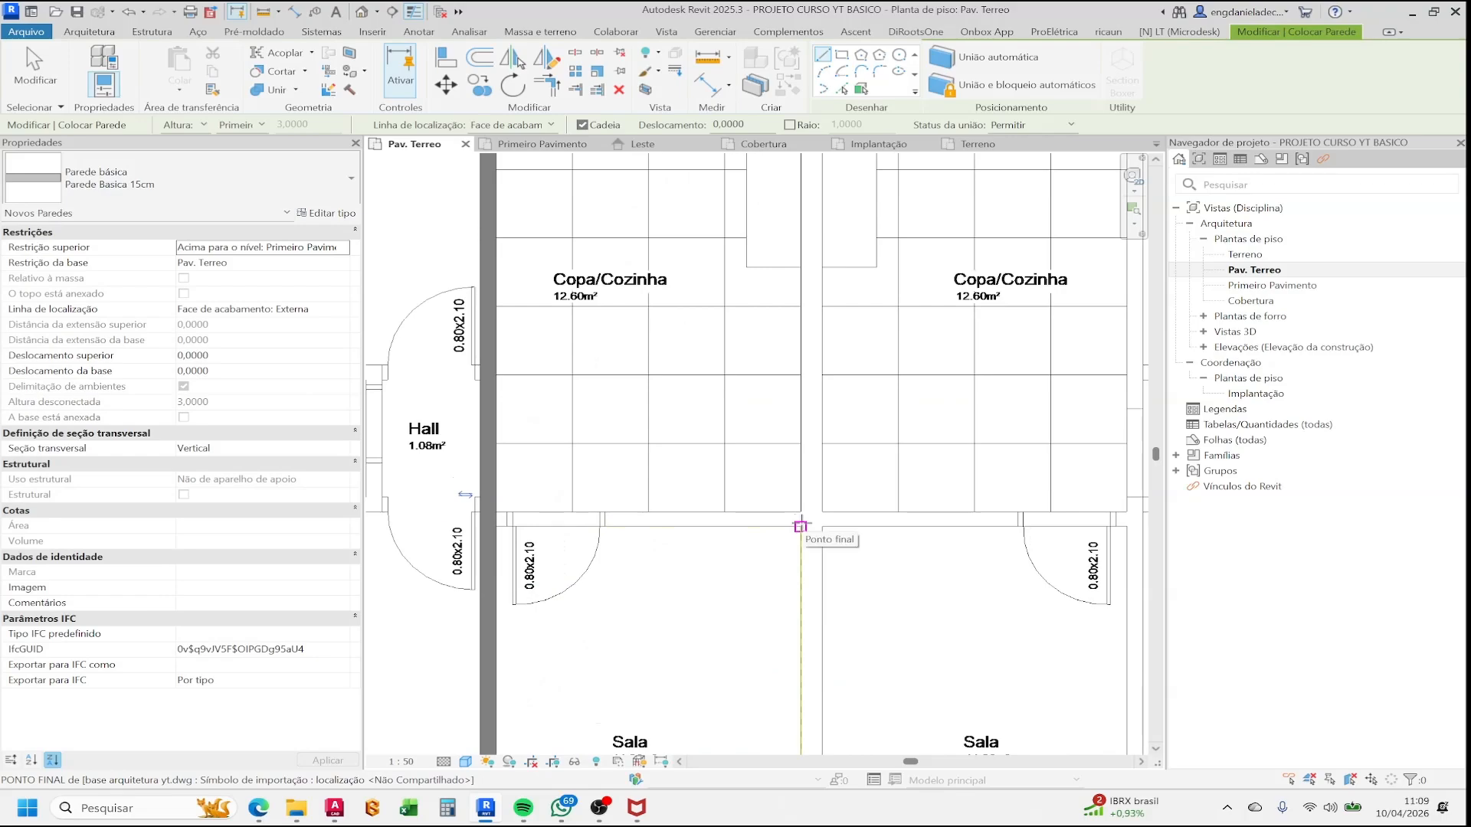
{"action": "left_click", "coordinate": [800, 526]}
{"action": "scroll", "coordinate": [498, 527], "scroll_direction": "up", "scroll_amount": 2}
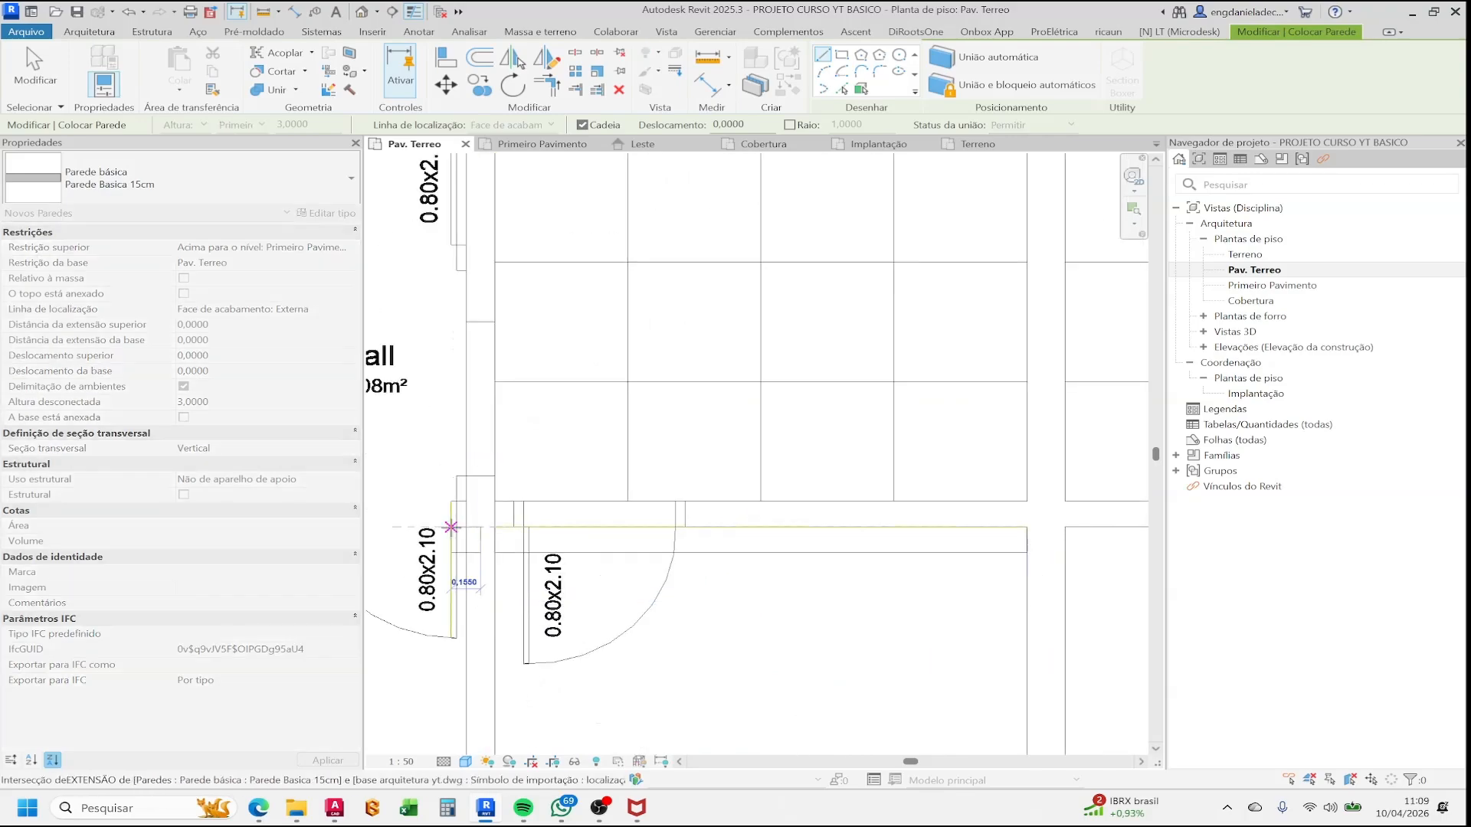
{"action": "scroll", "coordinate": [451, 527], "scroll_direction": "down", "scroll_amount": 3}
{"action": "scroll", "coordinate": [558, 521], "scroll_direction": "up", "scroll_amount": 3}
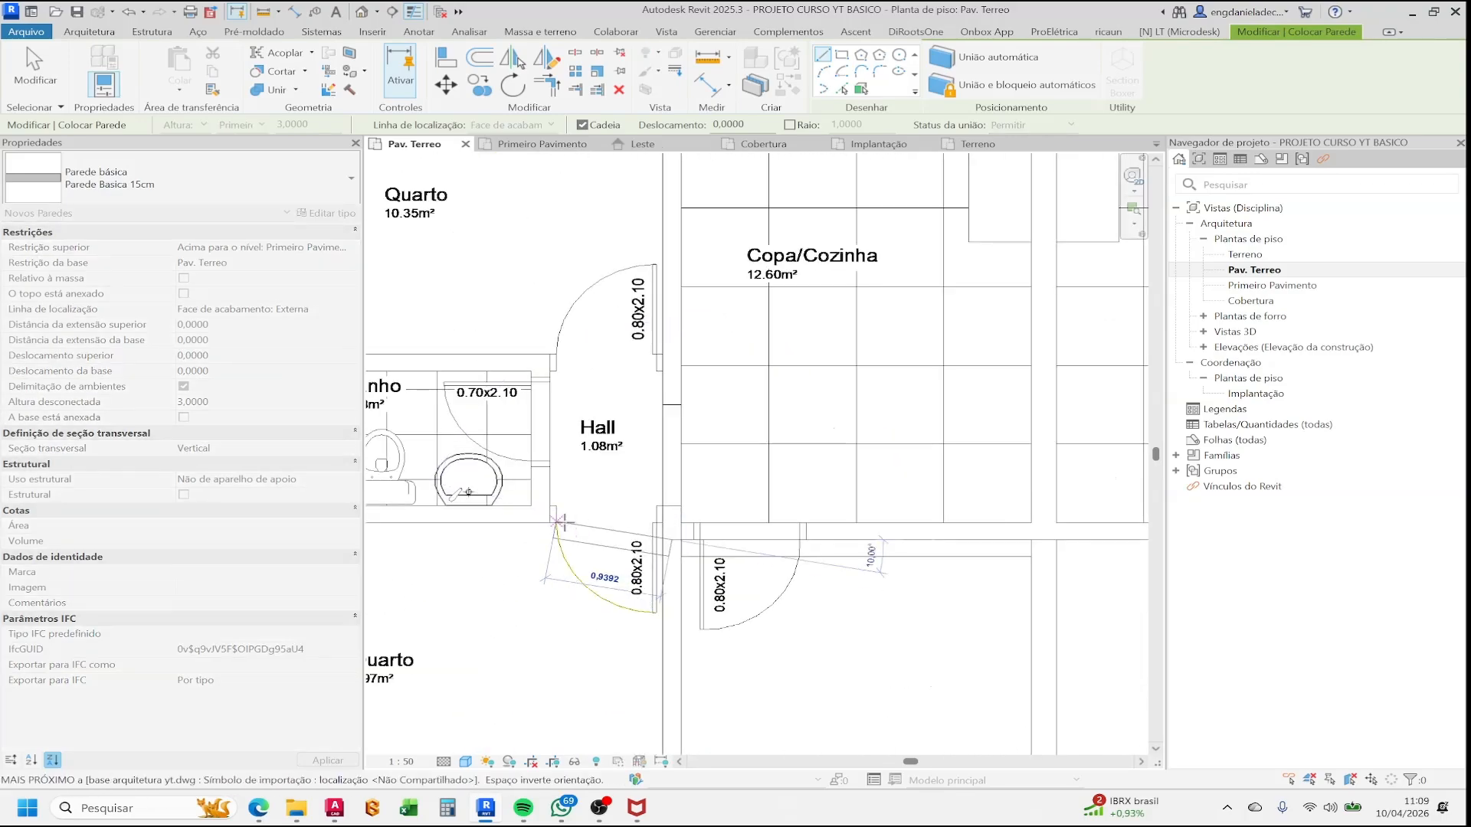
{"action": "key", "text": "Escape"}
{"action": "scroll", "coordinate": [827, 557], "scroll_direction": "up", "scroll_amount": 3}
{"action": "scroll", "coordinate": [826, 556], "scroll_direction": "down", "scroll_amount": 4}
{"action": "key", "text": "Escape"}
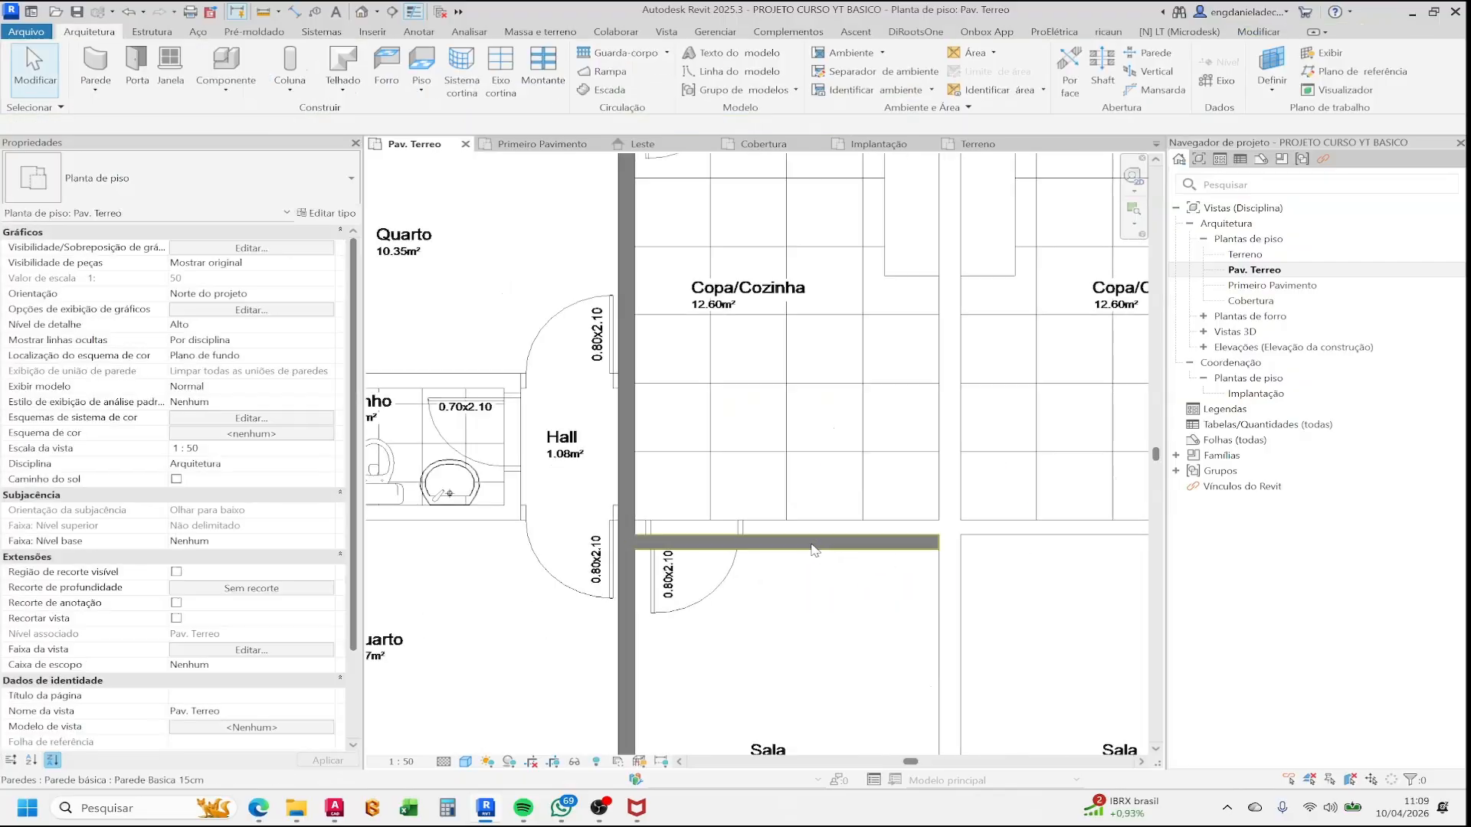
- Align the upper face of the wall between Copa/Cozinha and Sala with the Copa/Cozinha's lower edge line on the plan
{"action": "scroll", "coordinate": [813, 550], "scroll_direction": "up", "scroll_amount": 4}
{"action": "left_click", "coordinate": [781, 564]}
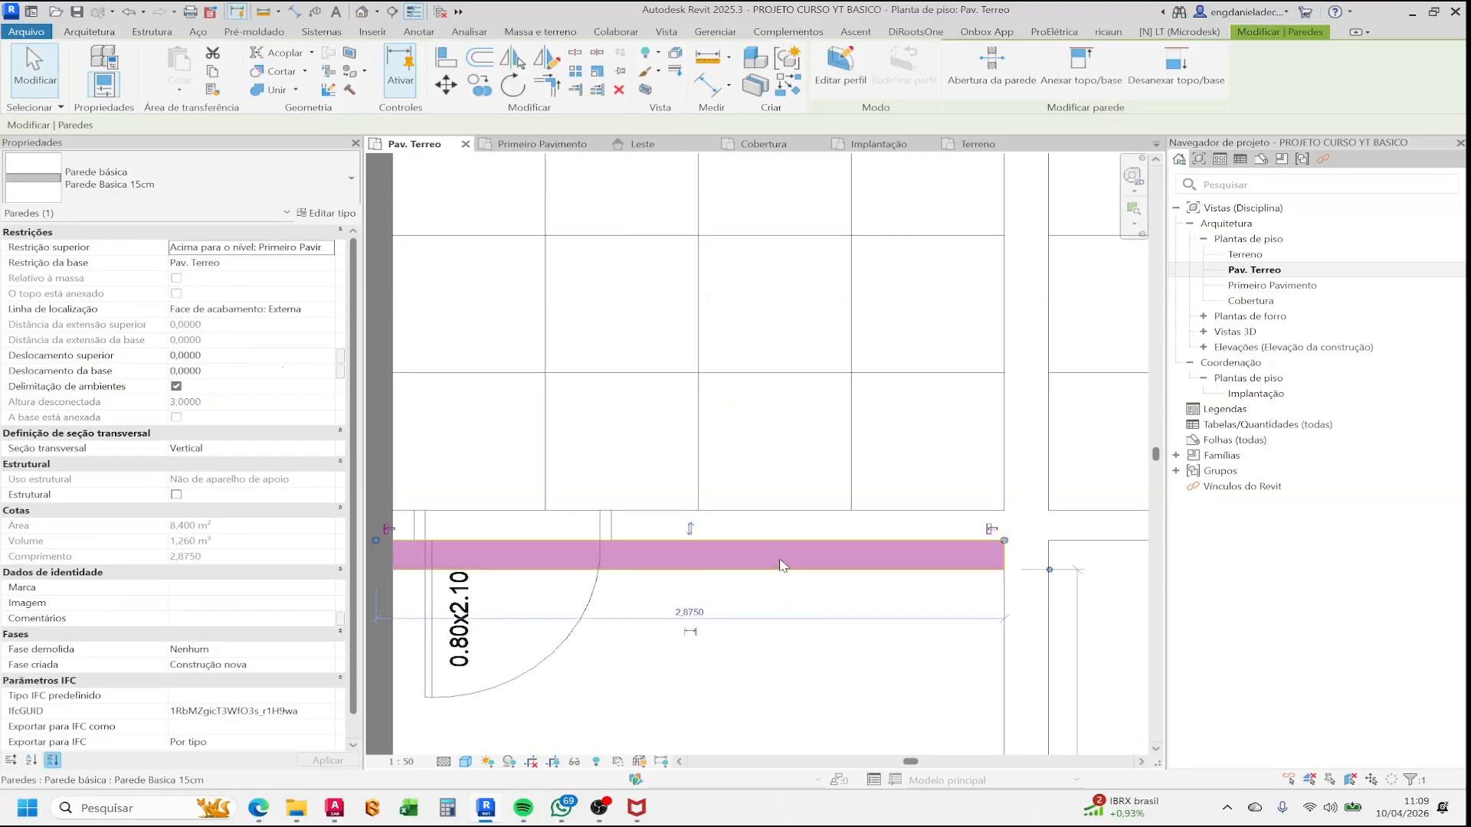
{"action": "key", "text": "Escape"}
{"action": "scroll", "coordinate": [781, 564], "scroll_direction": "up", "scroll_amount": 1}
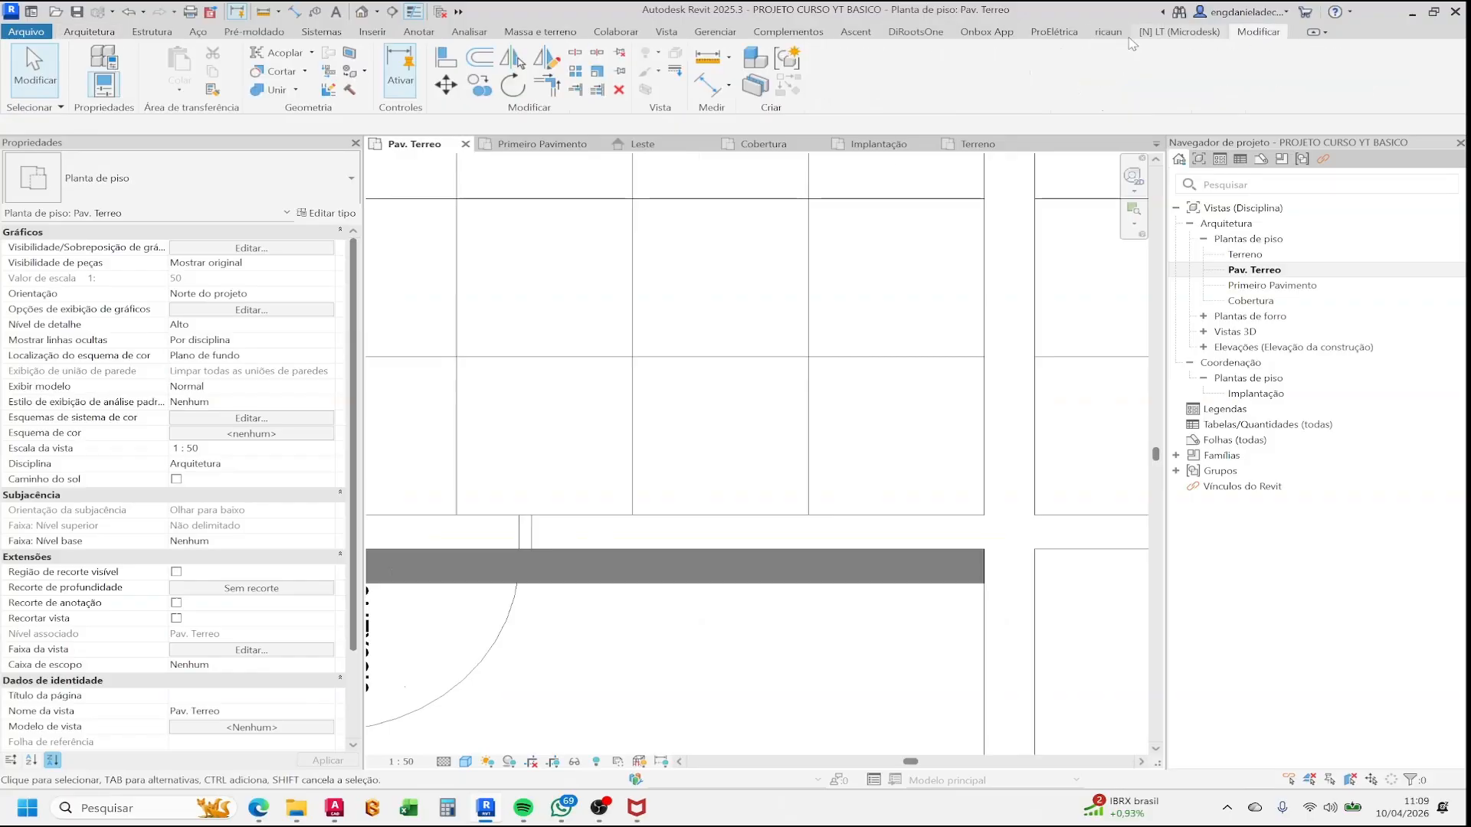
{"action": "left_click", "coordinate": [455, 67]}
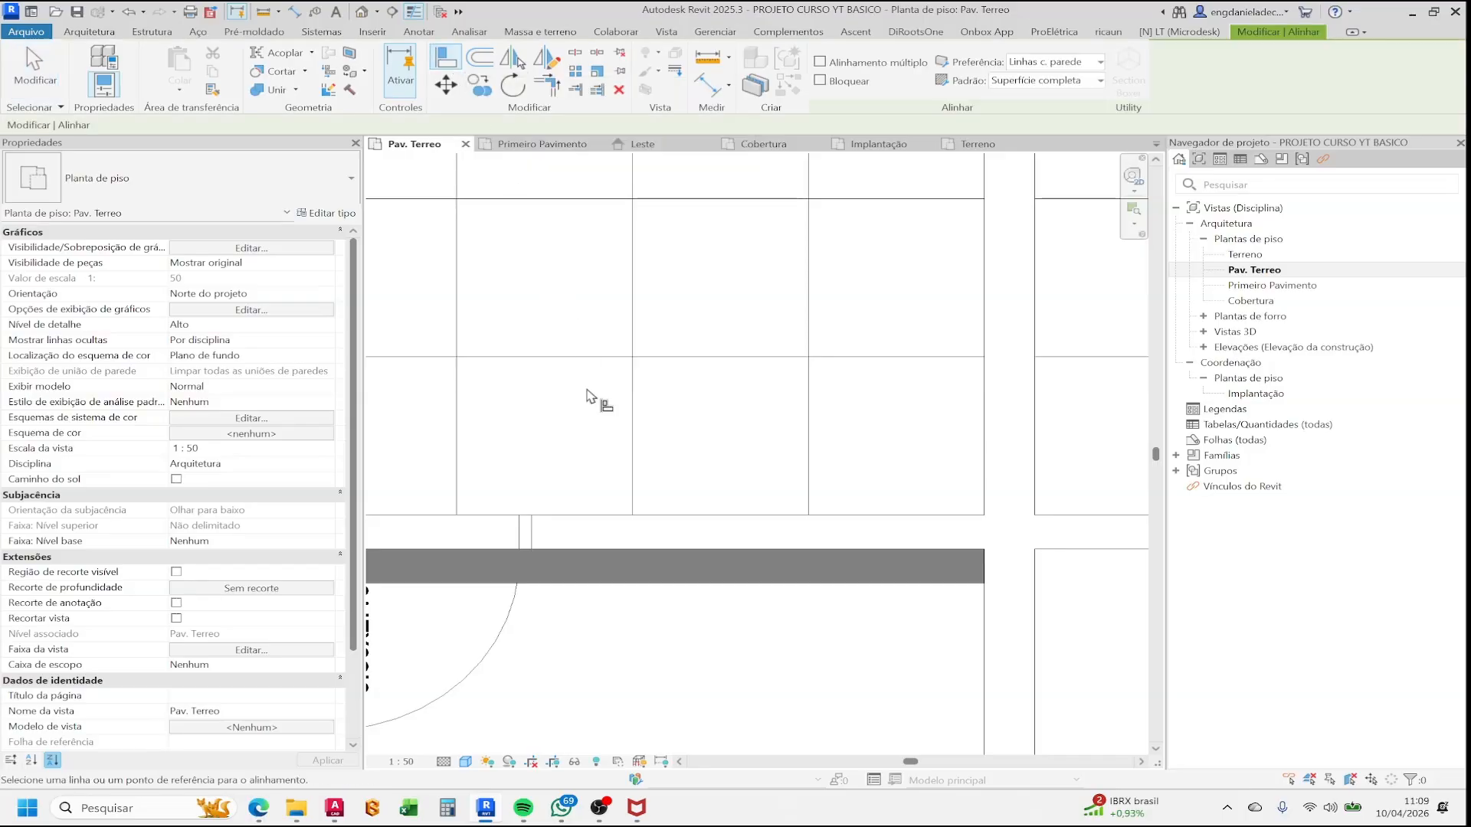
{"action": "scroll", "coordinate": [678, 481], "scroll_direction": "down", "scroll_amount": 1}
{"action": "middle_click_drag", "start_coordinate": [698, 469], "coordinate": [763, 448]}
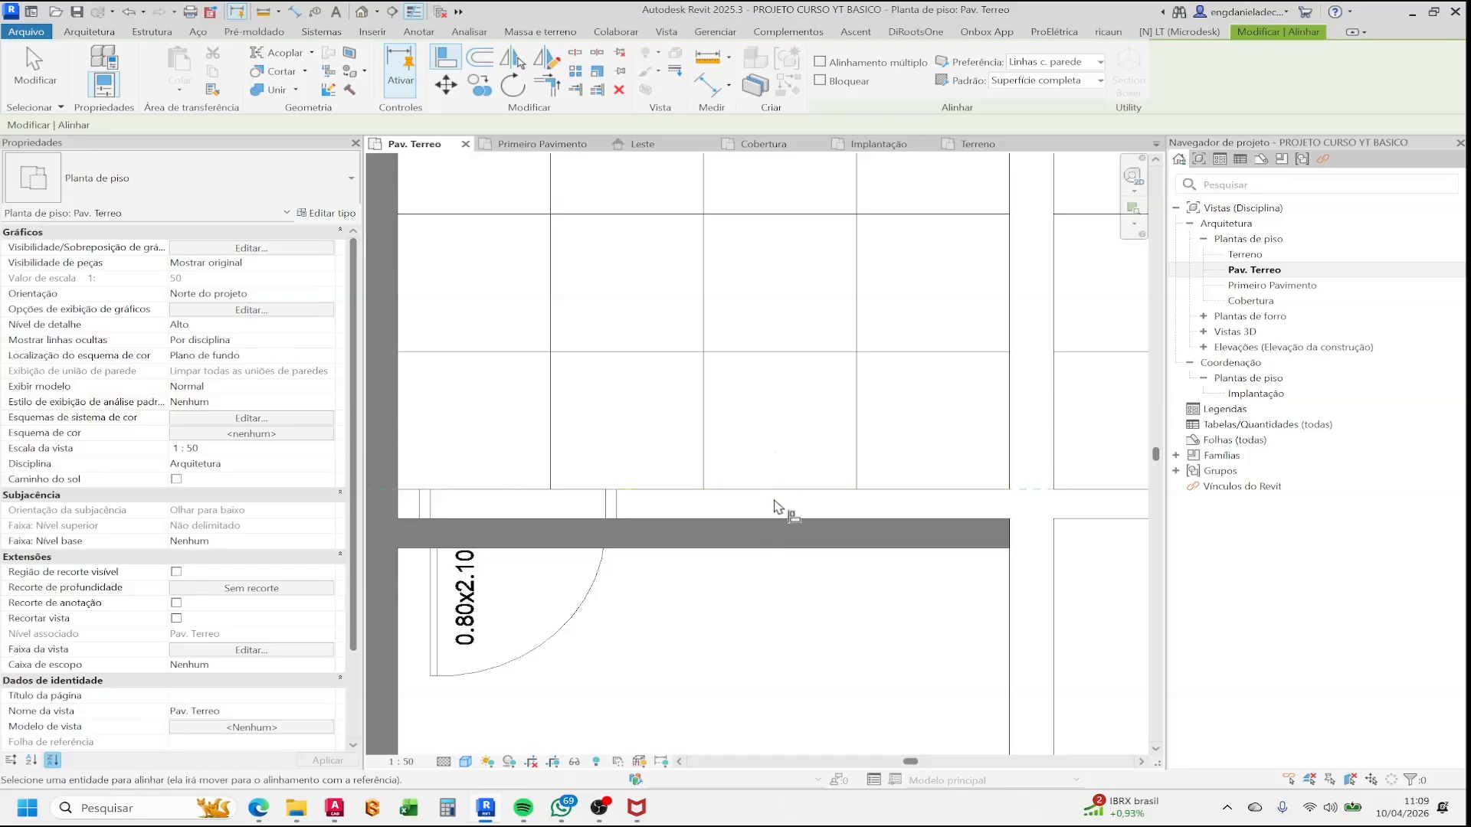
{"action": "left_click", "coordinate": [801, 525]}
{"action": "scroll", "coordinate": [766, 475], "scroll_direction": "down", "scroll_amount": 4}
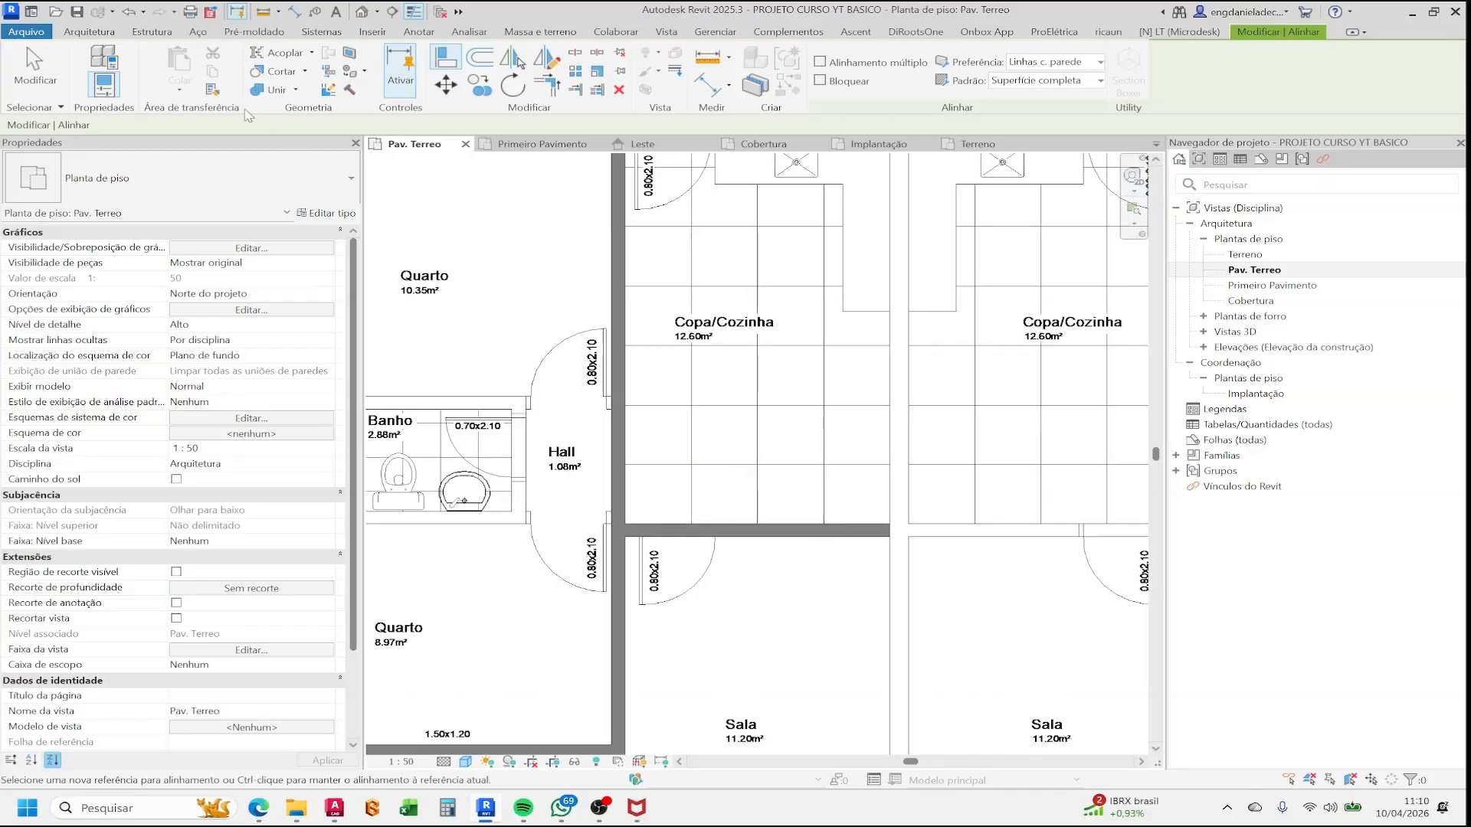
{"action": "key", "text": "Escape"}
- Draw the wall between the left unit's upper Quarto and the Banho and Hall, from the outer side wall to the Copa/Cozinha wall
{"action": "left_click", "coordinate": [90, 32]}
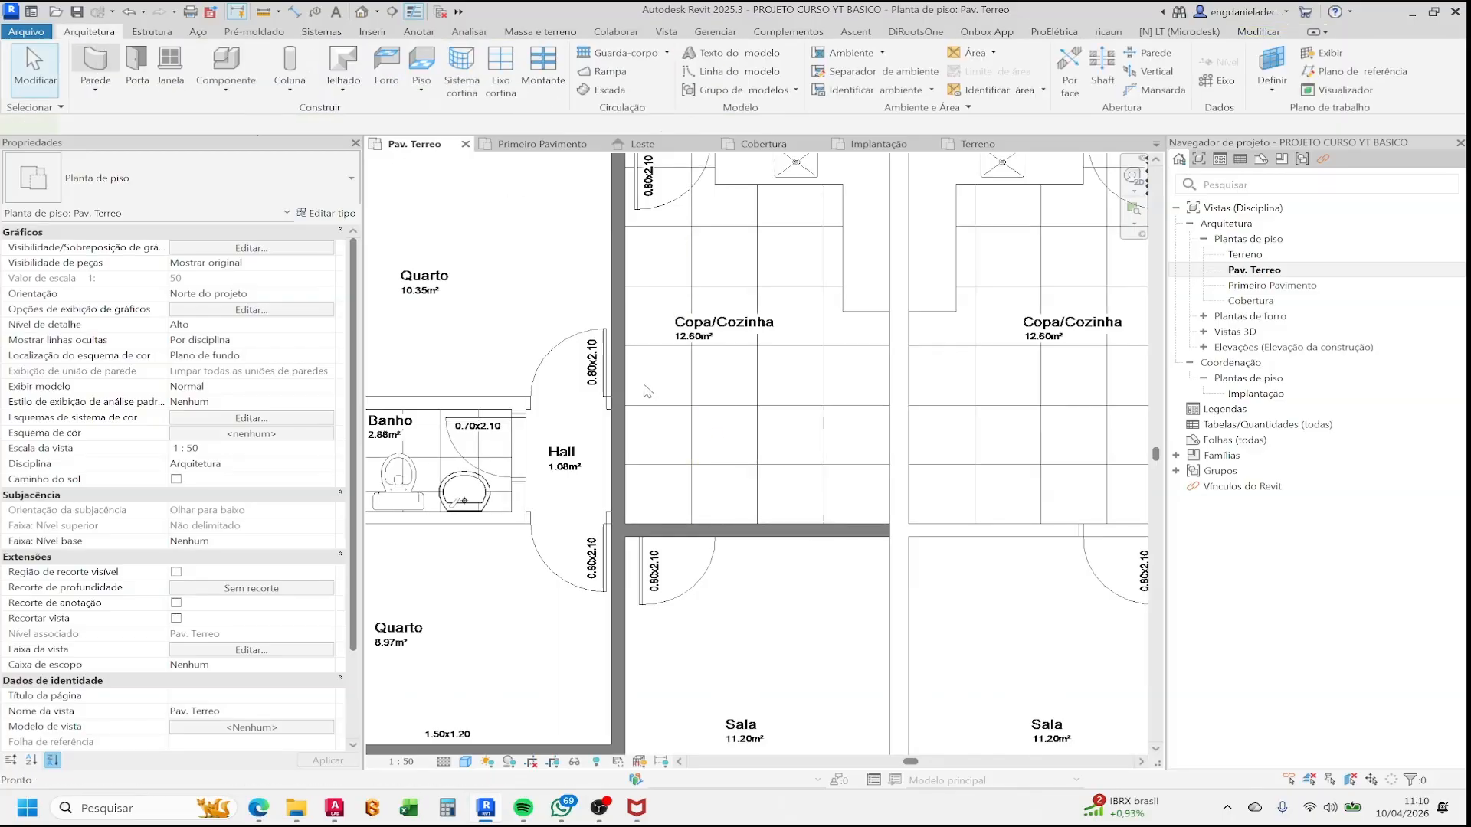
{"action": "scroll", "coordinate": [648, 392], "scroll_direction": "down", "scroll_amount": 2}
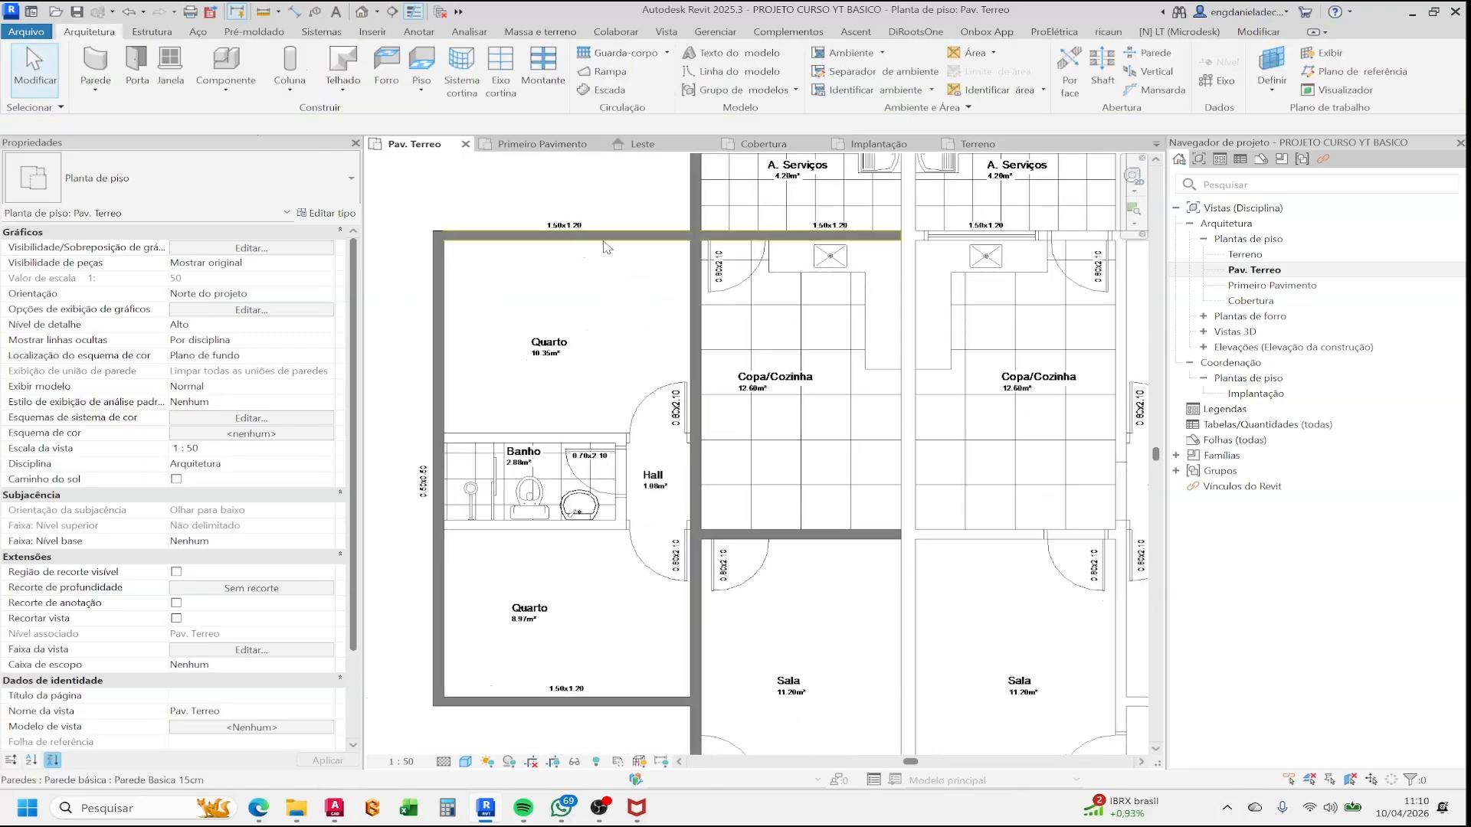
{"action": "left_click", "coordinate": [607, 245]}
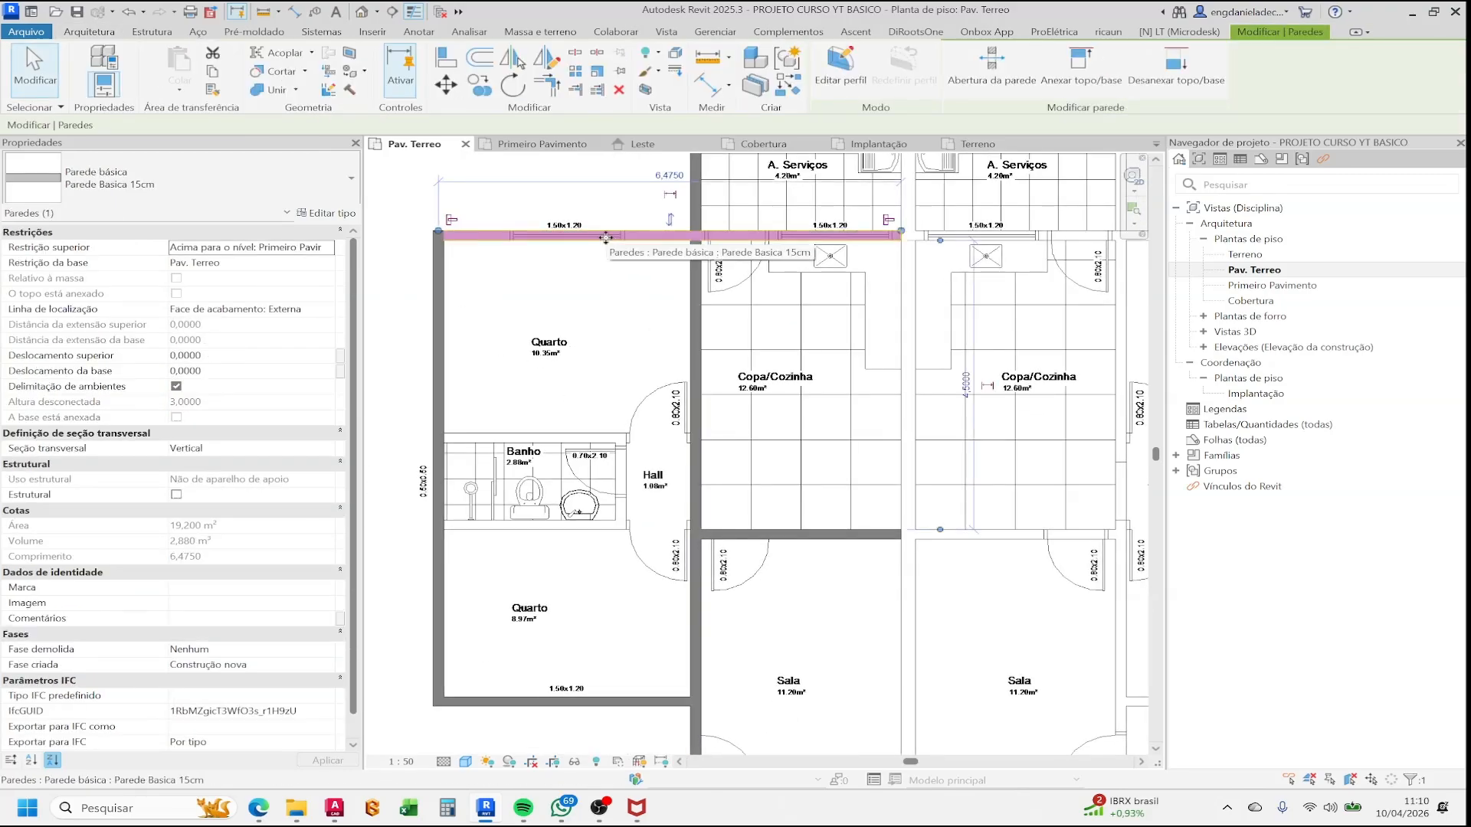
{"action": "key", "text": "w"}
{"action": "key", "text": "a"}
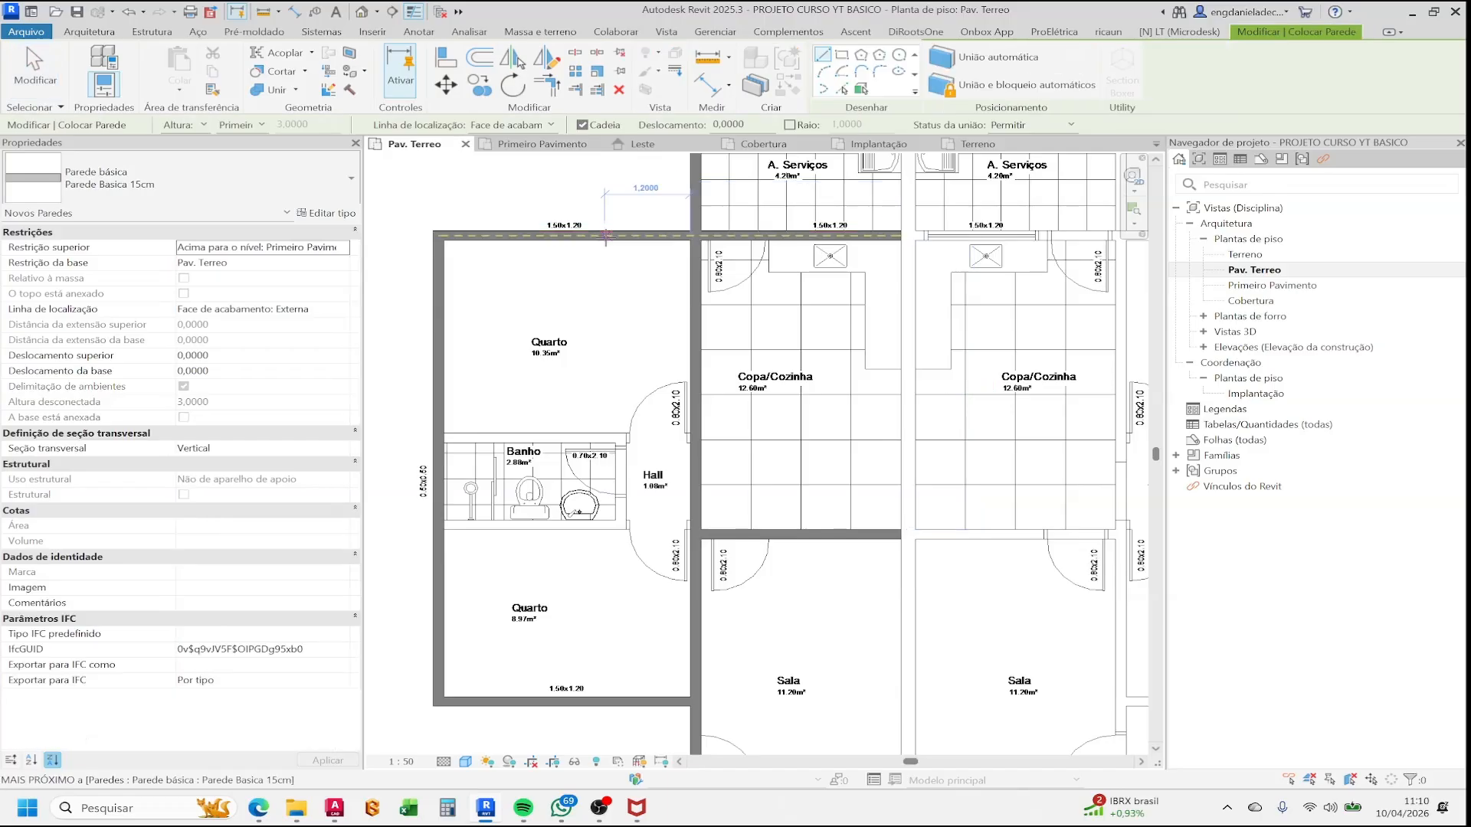
{"action": "scroll", "coordinate": [437, 432], "scroll_direction": "up", "scroll_amount": 2}
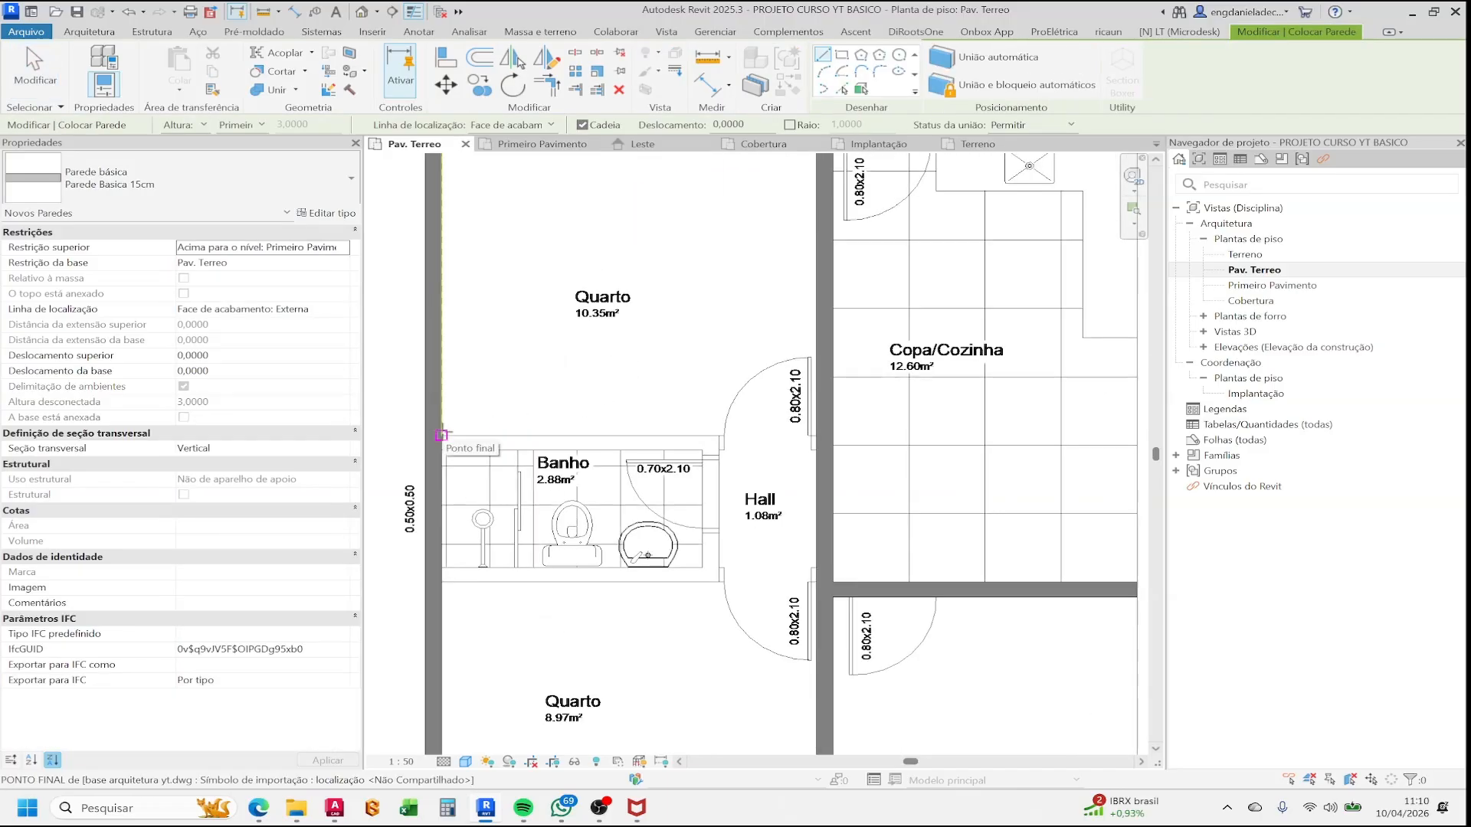
{"action": "left_click", "coordinate": [443, 433]}
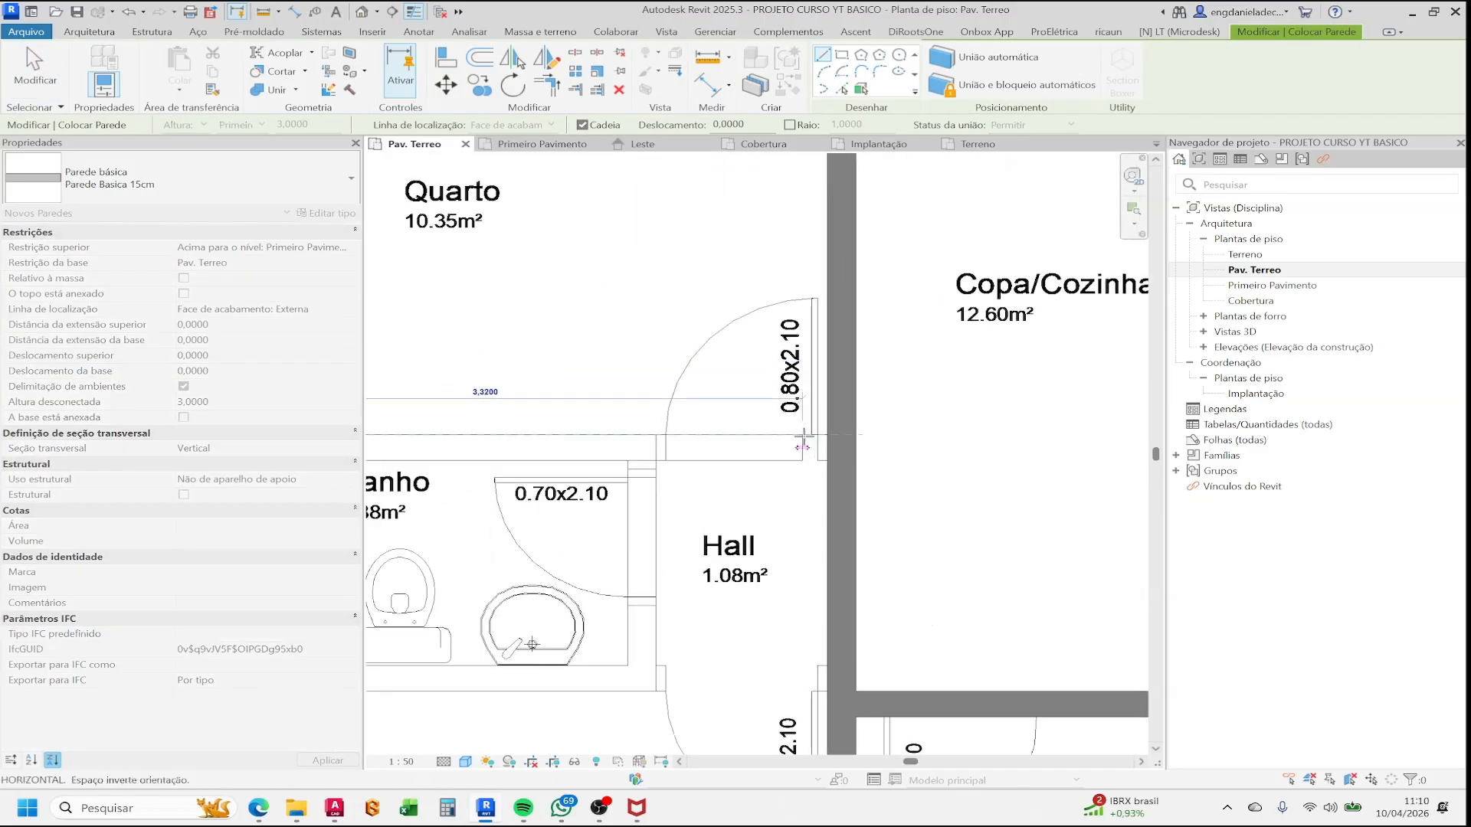
{"action": "scroll", "coordinate": [804, 437], "scroll_direction": "up", "scroll_amount": 2}
{"action": "left_click", "coordinate": [808, 445]}
{"action": "scroll", "coordinate": [808, 445], "scroll_direction": "down", "scroll_amount": 2}
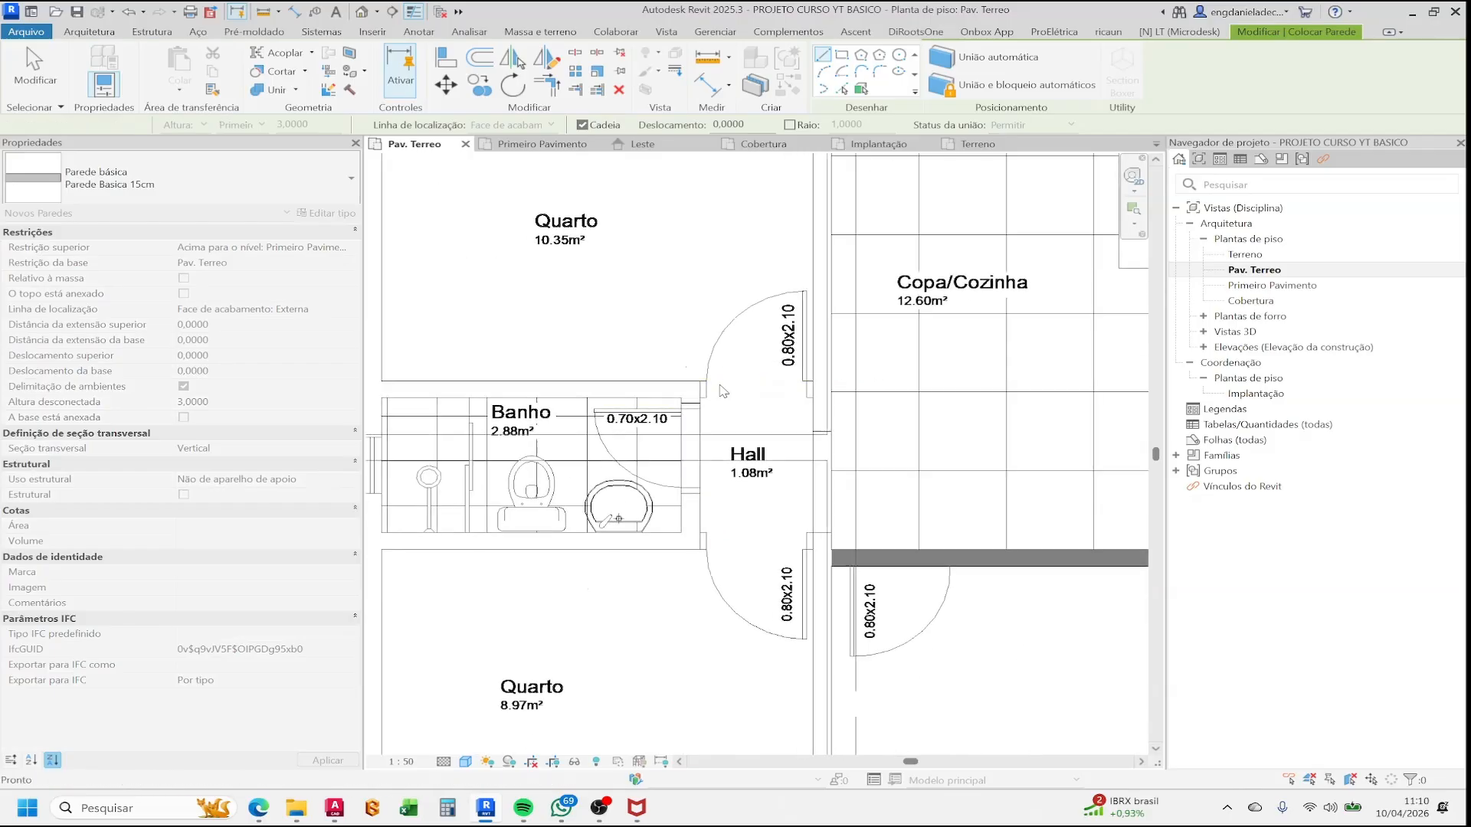
- Draw the wall between the left Banho and Hall and the lower Quarto, about 3.45 m long, reaching the dividing wall
{"action": "scroll", "coordinate": [531, 483], "scroll_direction": "up", "scroll_amount": 2}
{"action": "scroll", "coordinate": [530, 483], "scroll_direction": "down", "scroll_amount": 2}
{"action": "middle_click_drag", "start_coordinate": [531, 483], "coordinate": [629, 463]}
{"action": "scroll", "coordinate": [415, 586], "scroll_direction": "up", "scroll_amount": 3}
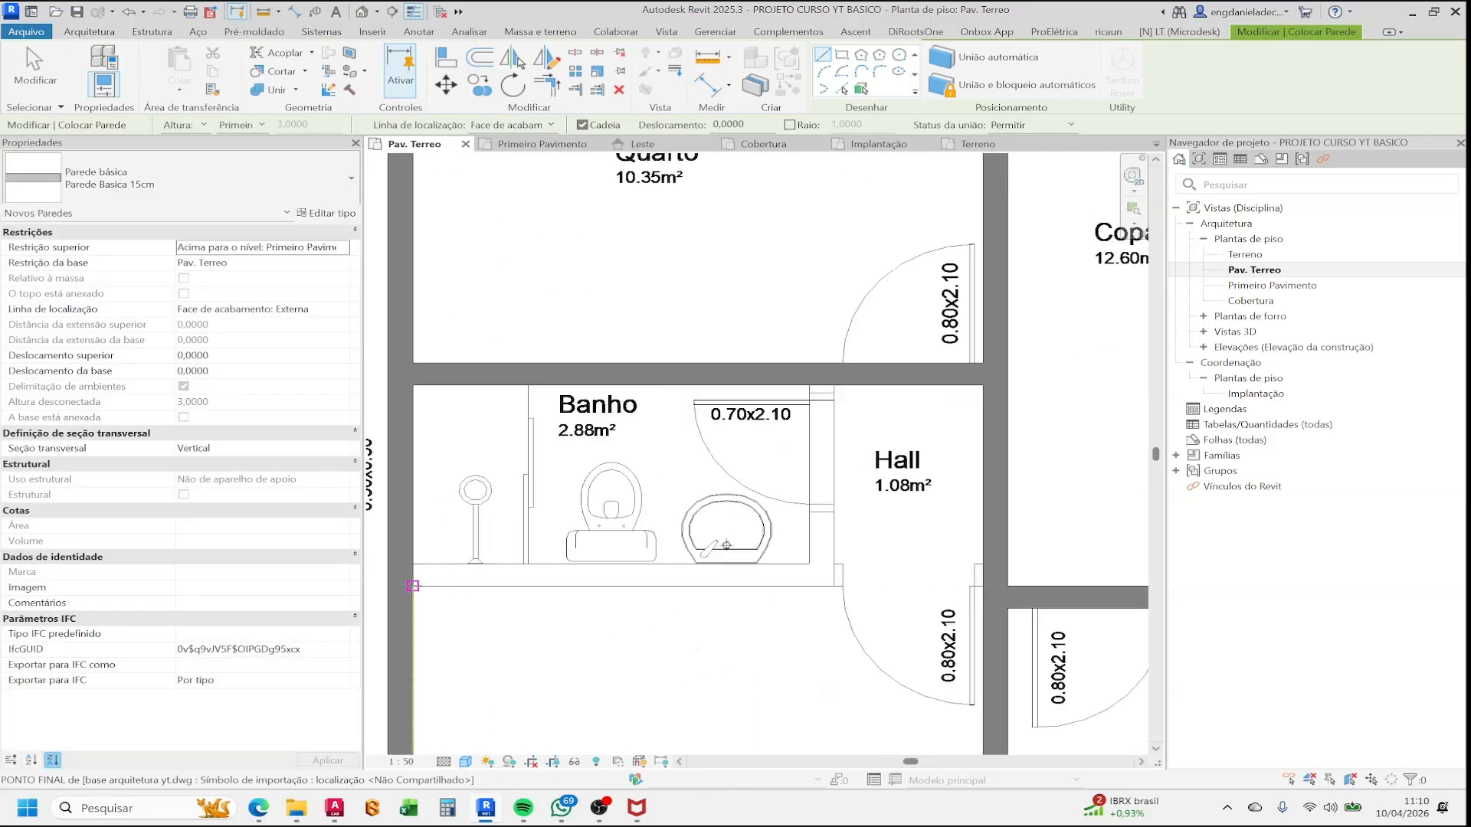
{"action": "left_click", "coordinate": [414, 586]}
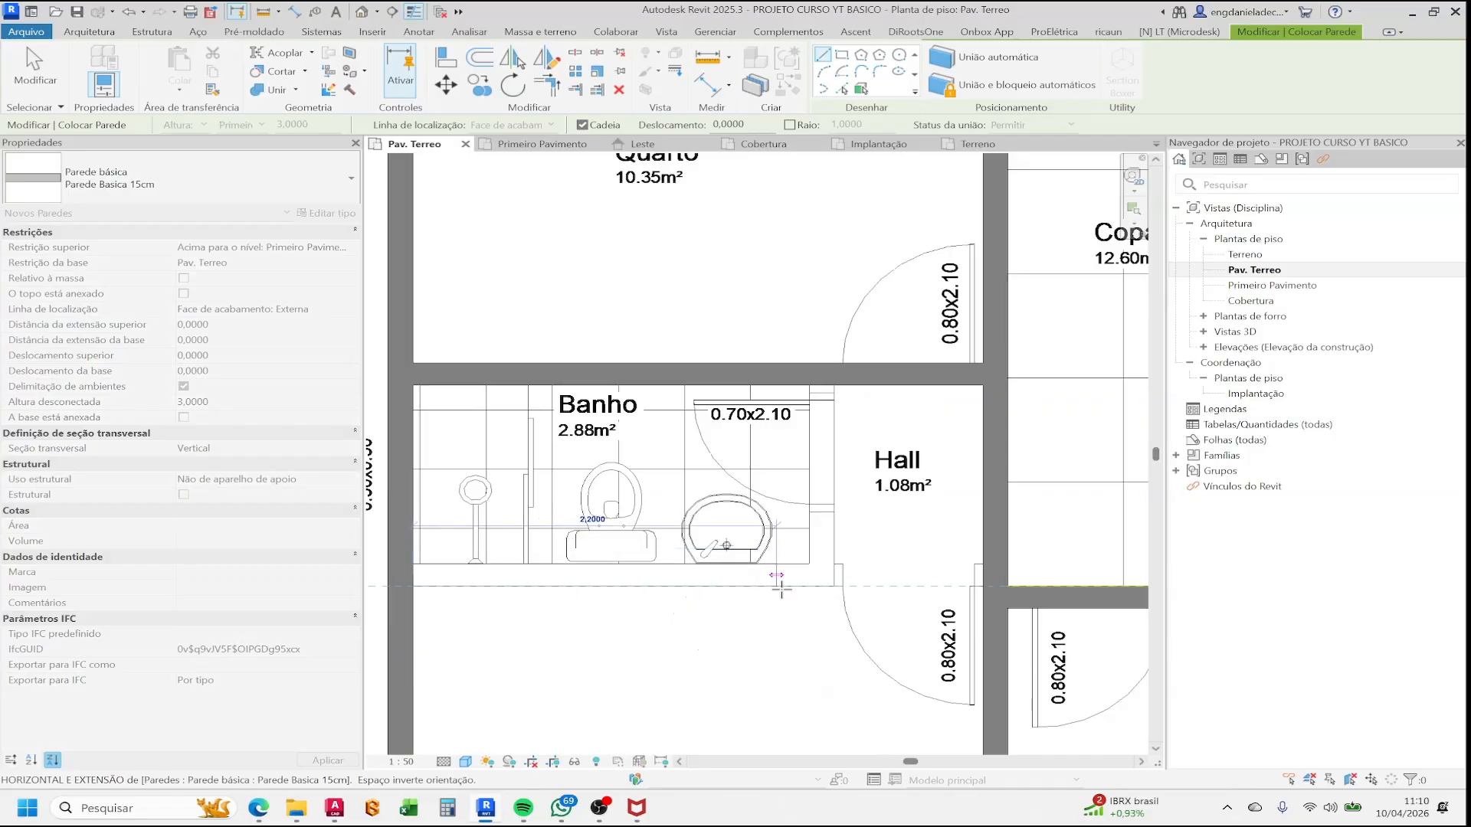
{"action": "left_click", "coordinate": [983, 586]}
{"action": "scroll", "coordinate": [978, 575], "scroll_direction": "up", "scroll_amount": 3}
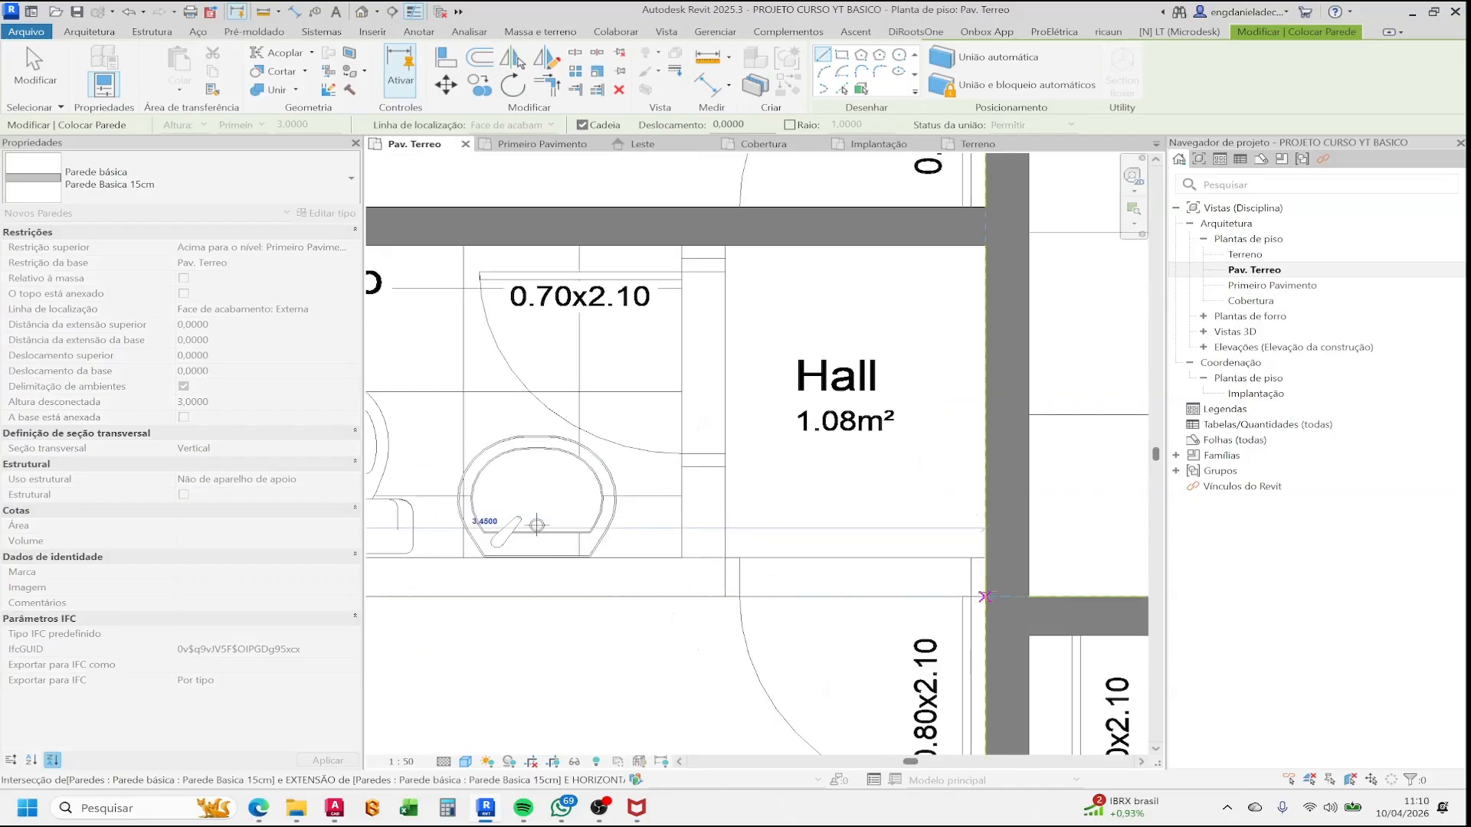
{"action": "scroll", "coordinate": [914, 449], "scroll_direction": "down", "scroll_amount": 5}
{"action": "key", "text": "Escape"}
{"action": "key", "text": "Escape"}
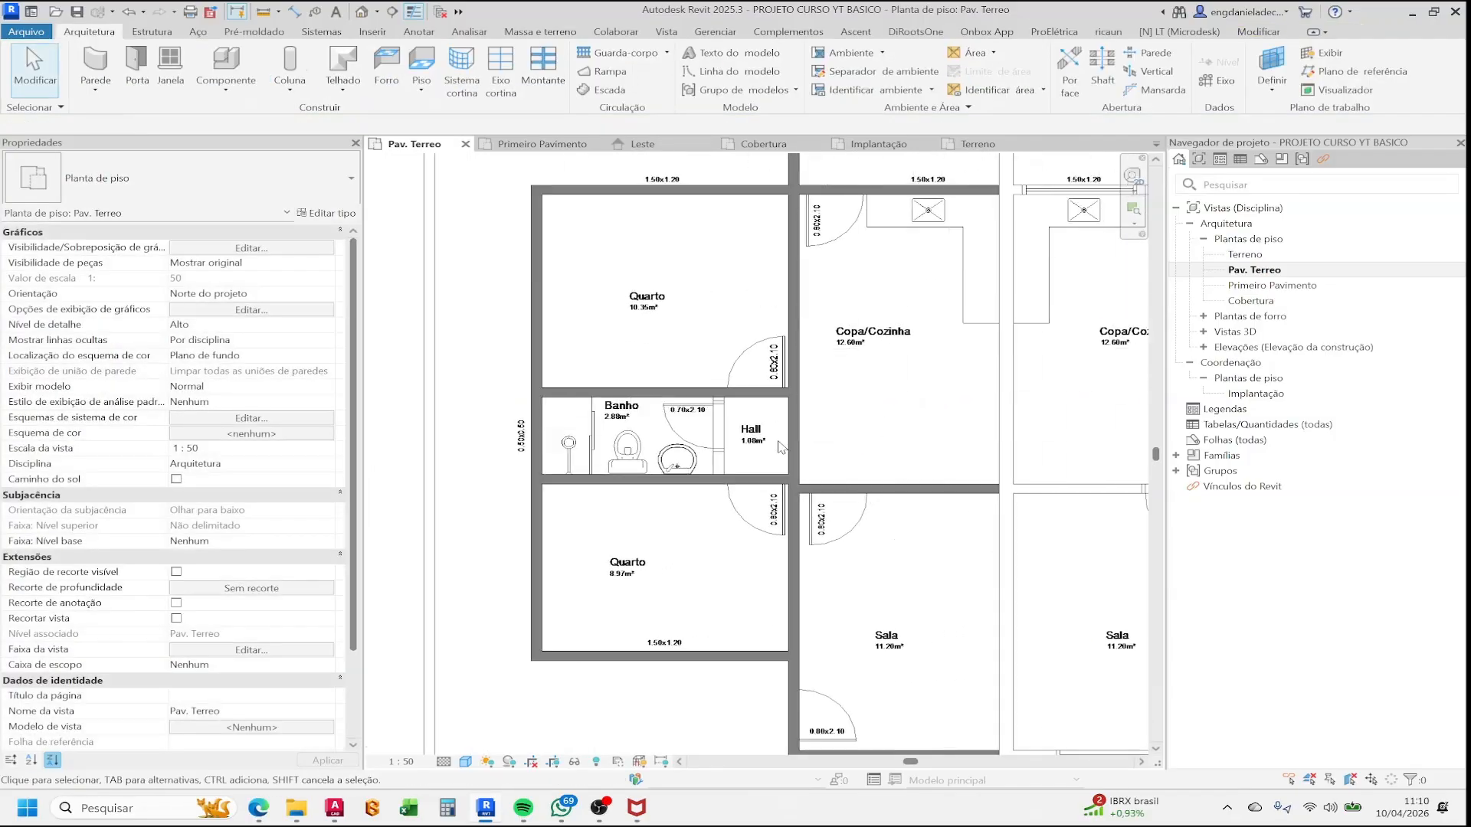
- Draw the 1.20 m wall separating the left Banho from the Hall along the bathroom's edge line on the plan
{"action": "scroll", "coordinate": [768, 459], "scroll_direction": "up", "scroll_amount": 4}
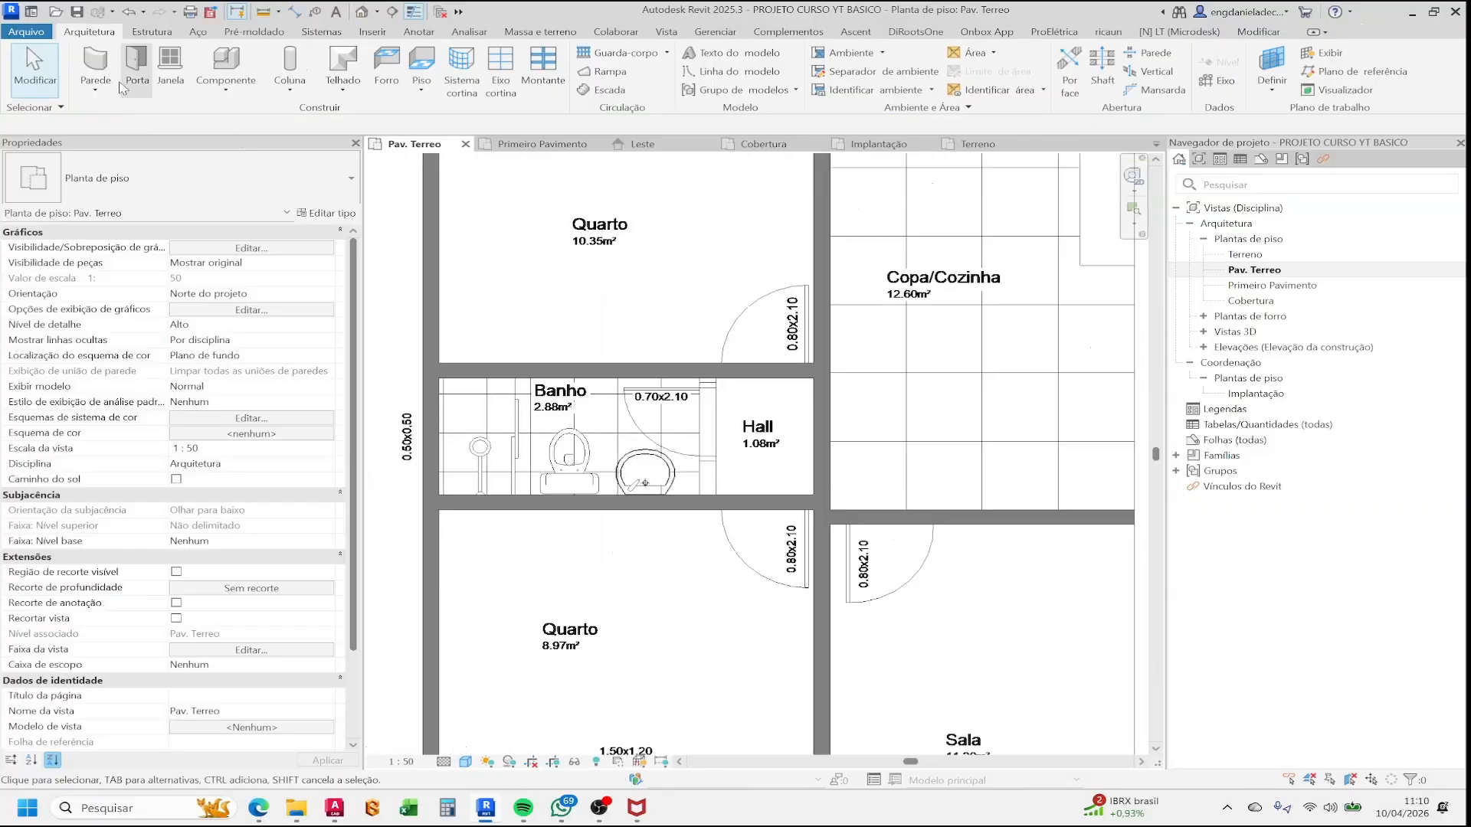
{"action": "key", "text": "w"}
{"action": "key", "text": "a"}
{"action": "scroll", "coordinate": [653, 454], "scroll_direction": "up", "scroll_amount": 3}
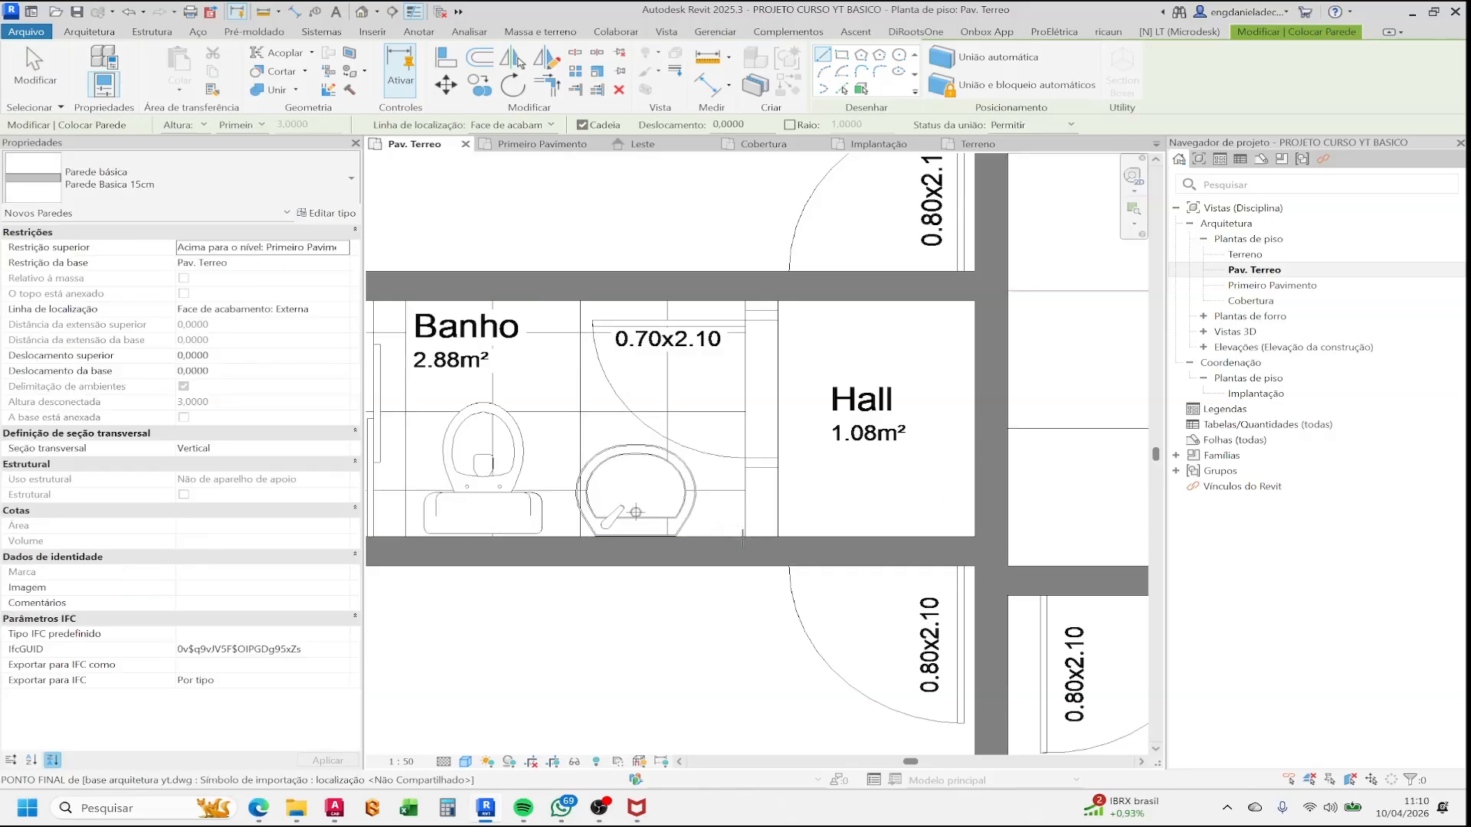
{"action": "left_click", "coordinate": [709, 545]}
{"action": "key", "text": "Escape"}
{"action": "key", "text": "Escape"}
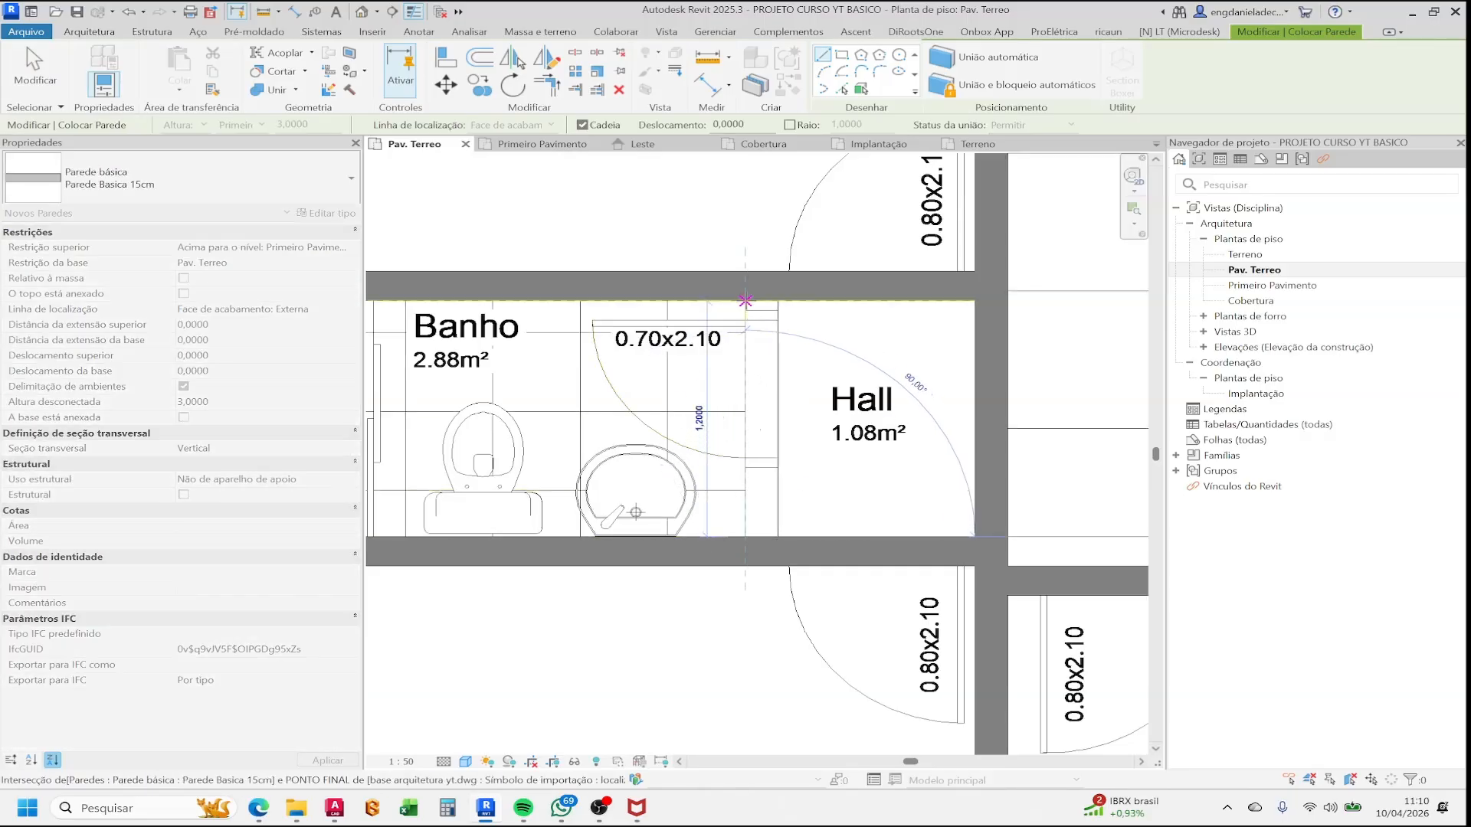
{"action": "scroll", "coordinate": [802, 507], "scroll_direction": "down", "scroll_amount": 2}
{"action": "scroll", "coordinate": [804, 506], "scroll_direction": "down", "scroll_amount": 5}
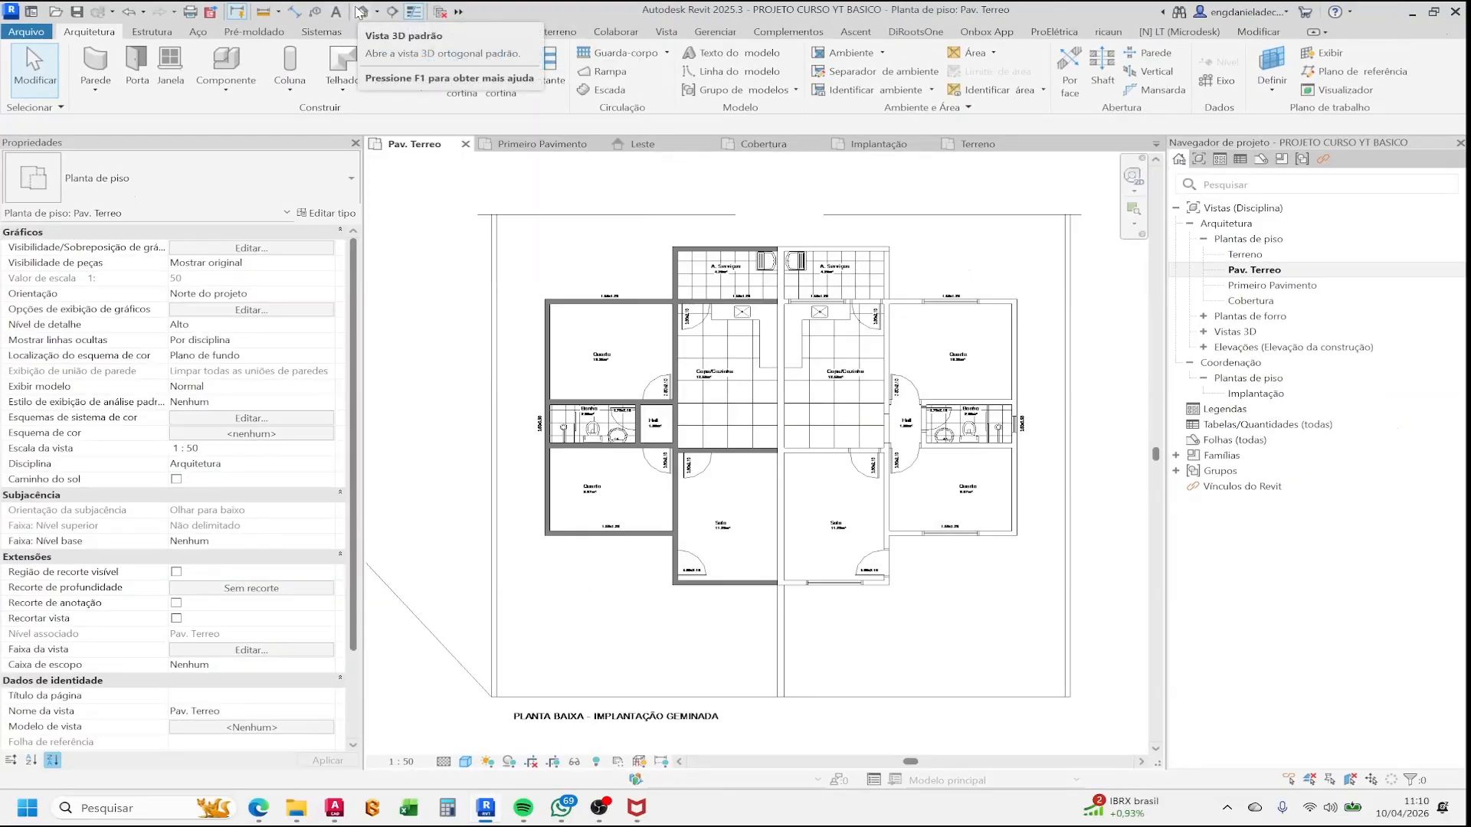
- Open the default 3D view, set scale 1:50, detail level Alto and visual style Cores consistentes, and inspect the walls from the front
{"action": "left_click", "coordinate": [357, 9]}
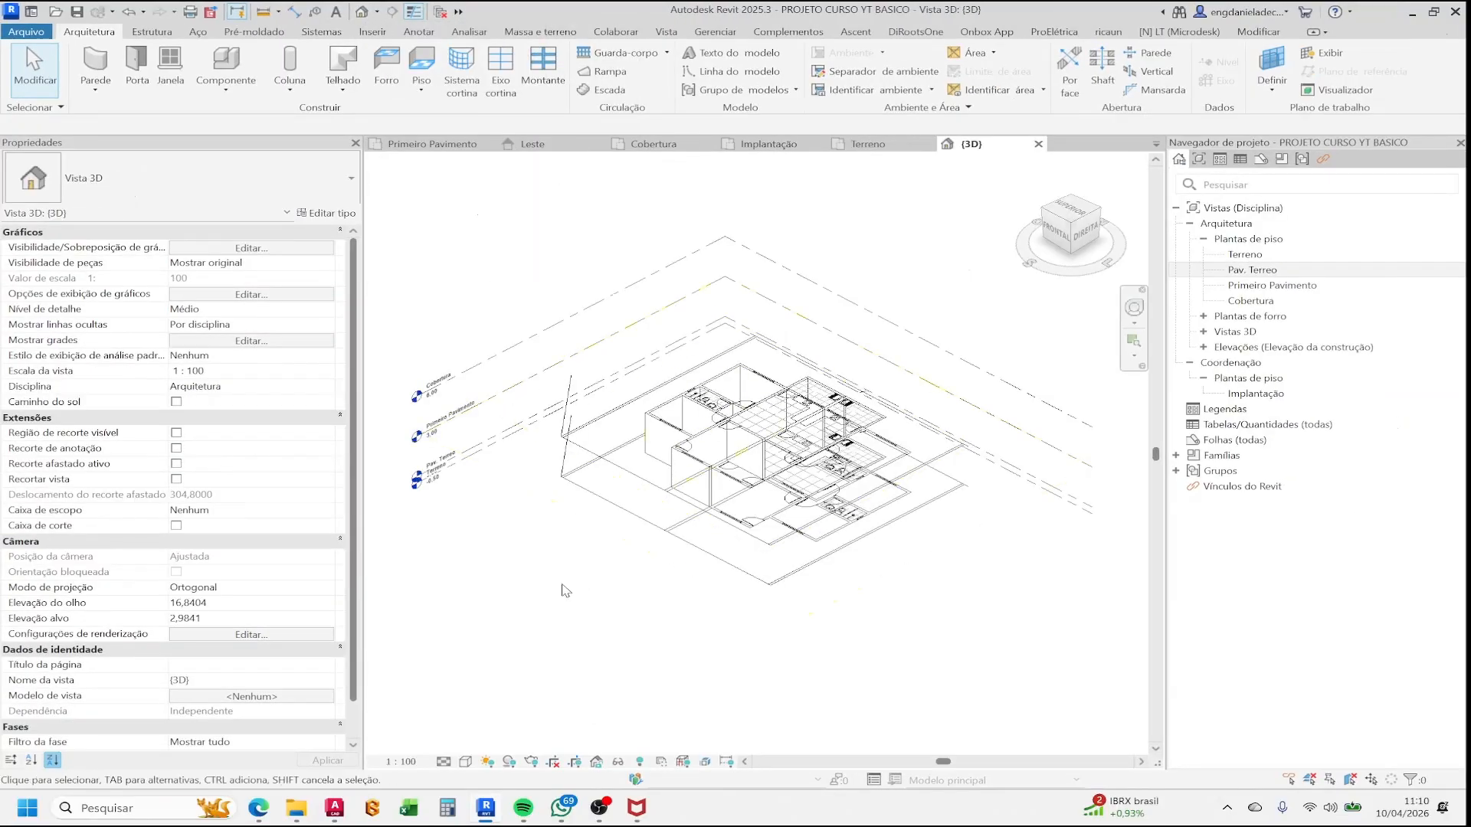
{"action": "left_click", "coordinate": [399, 761]}
{"action": "left_click", "coordinate": [408, 653]}
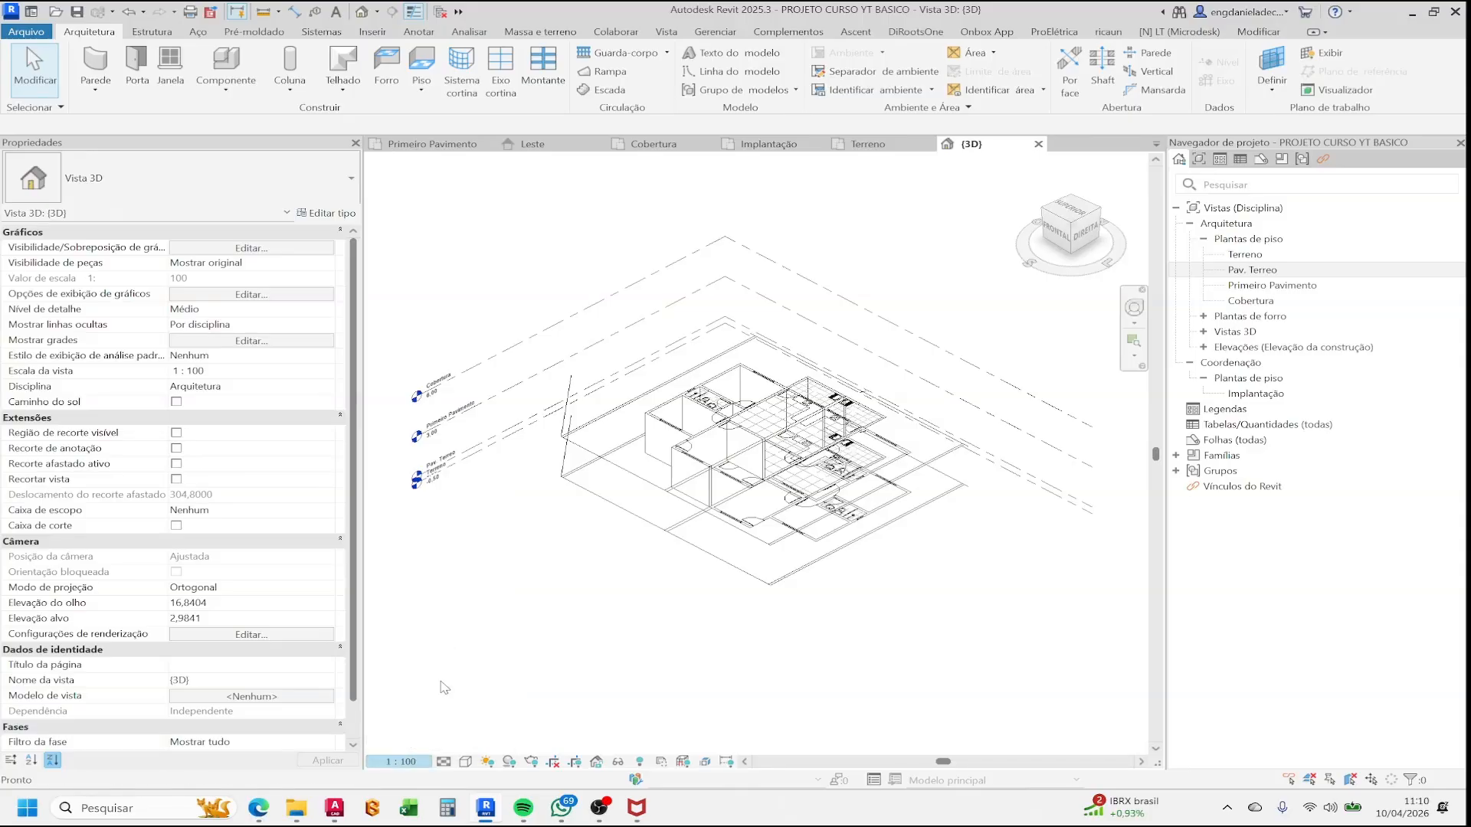
{"action": "left_click", "coordinate": [443, 761]}
{"action": "left_click", "coordinate": [462, 745]}
{"action": "left_click", "coordinate": [465, 762]}
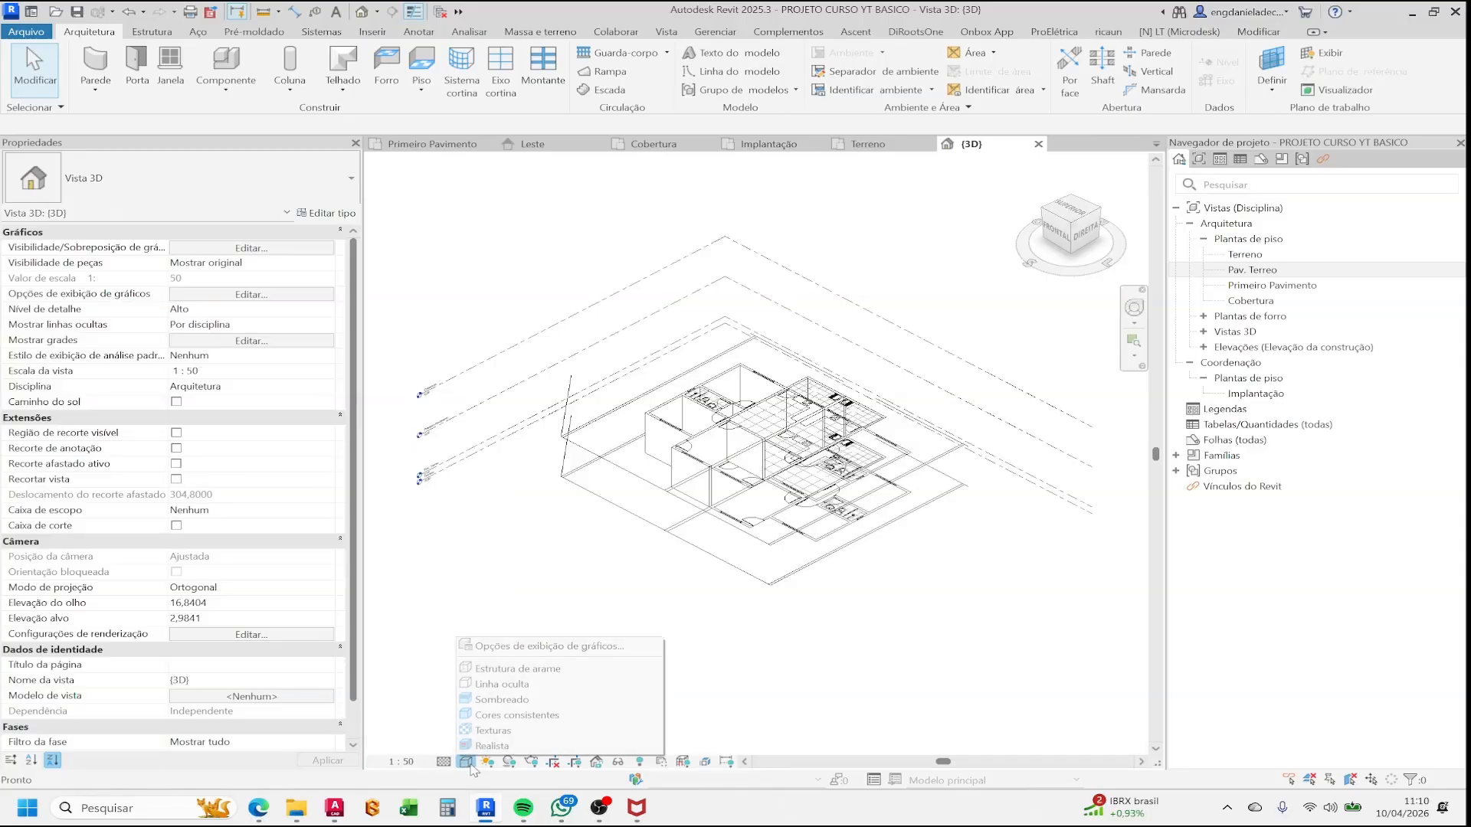
{"action": "left_click", "coordinate": [509, 711]}
{"action": "scroll", "coordinate": [755, 462], "scroll_direction": "up", "scroll_amount": 3}
{"action": "middle_click_drag", "start_coordinate": [766, 426], "coordinate": [768, 278], "text": "shift"}
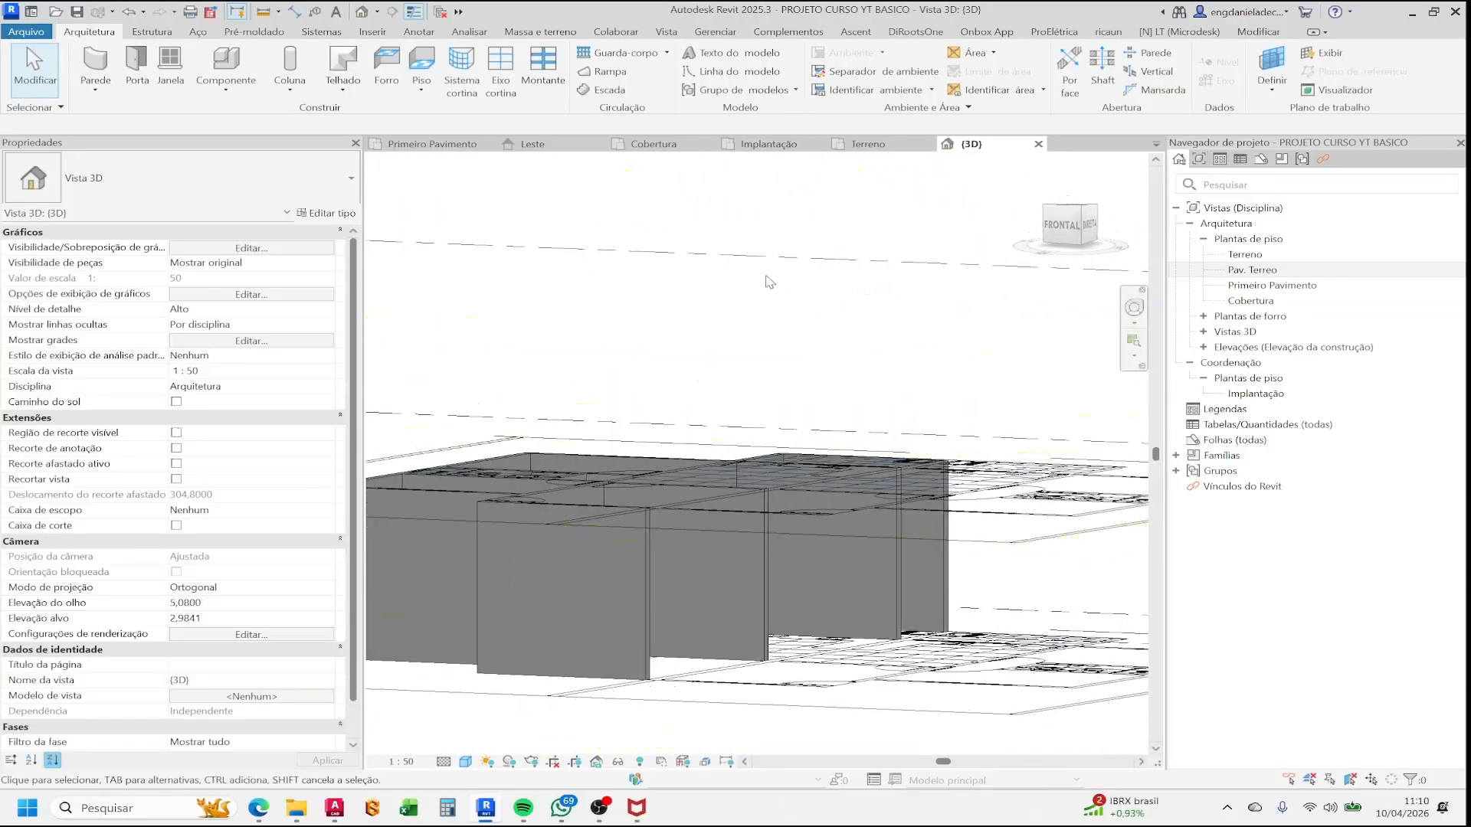
- In the Leste elevation, try setting the Primeiro Pavimento level to 4,00 and undo the change
{"action": "left_click", "coordinate": [538, 143]}
{"action": "scroll", "coordinate": [791, 410], "scroll_direction": "up", "scroll_amount": 3}
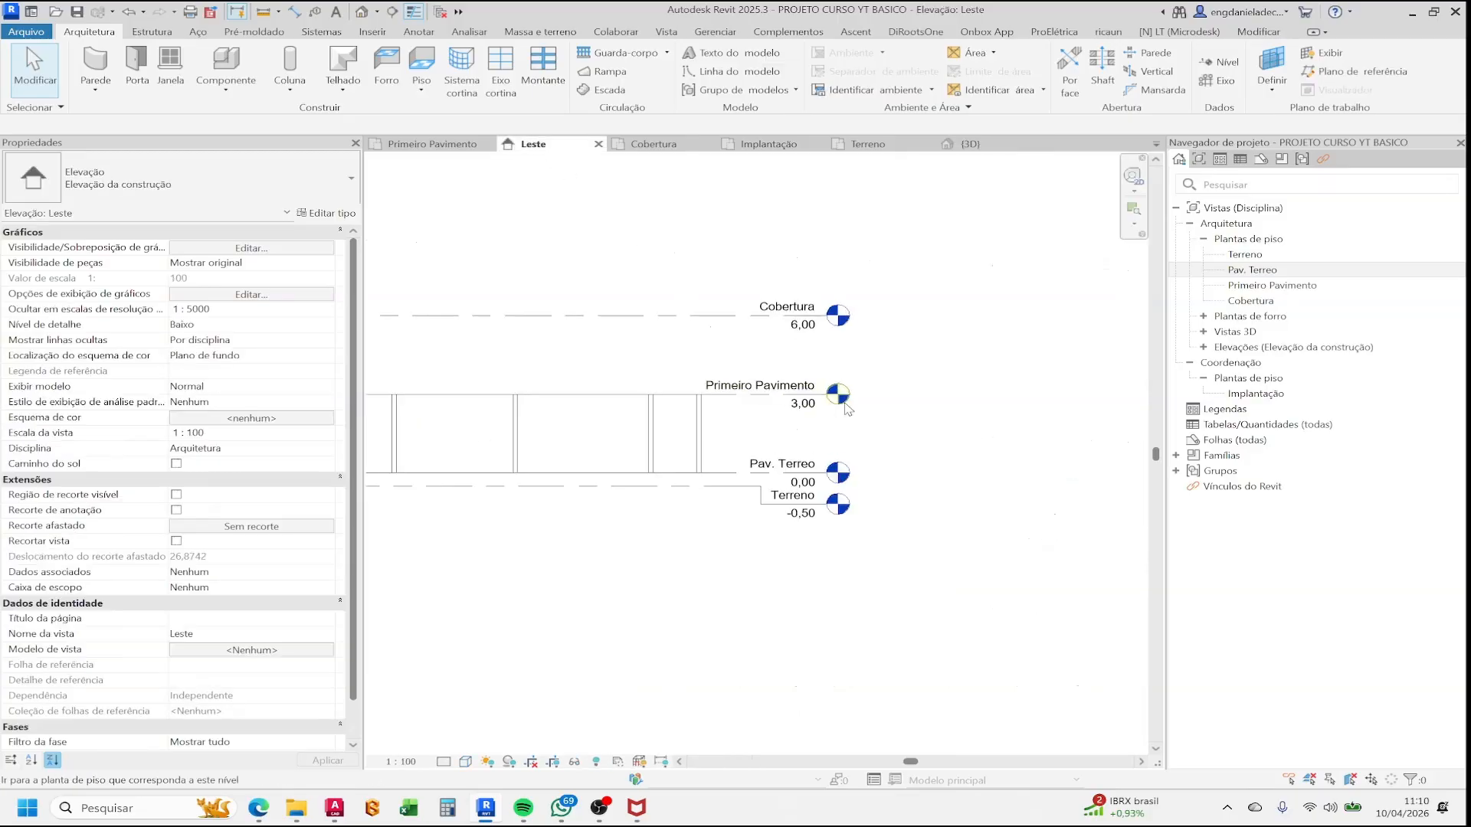
{"action": "left_click", "coordinate": [792, 410]}
{"action": "left_click", "coordinate": [789, 406]}
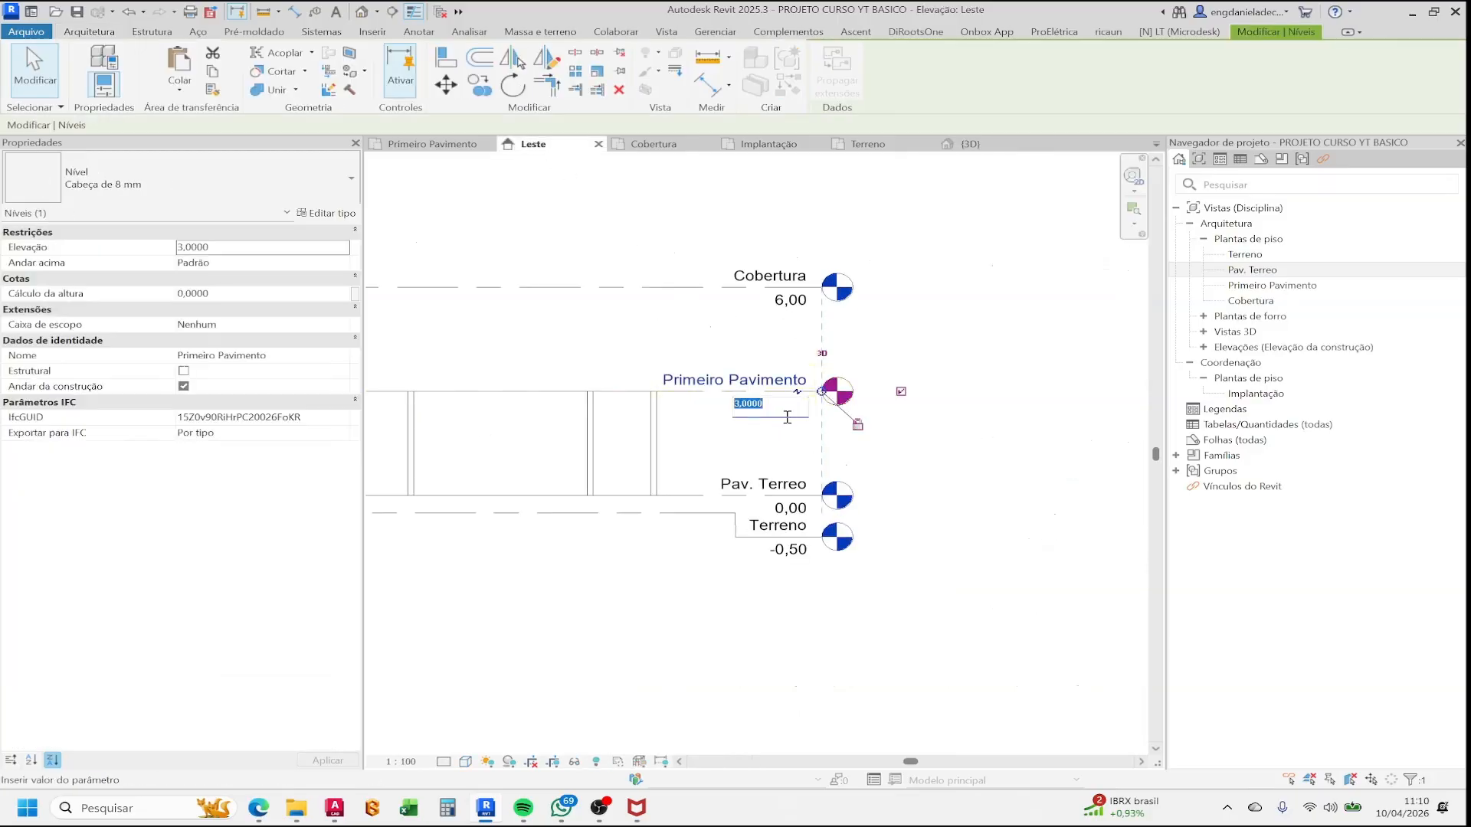
{"action": "type", "text": "4"}
{"action": "key", "text": "Return"}
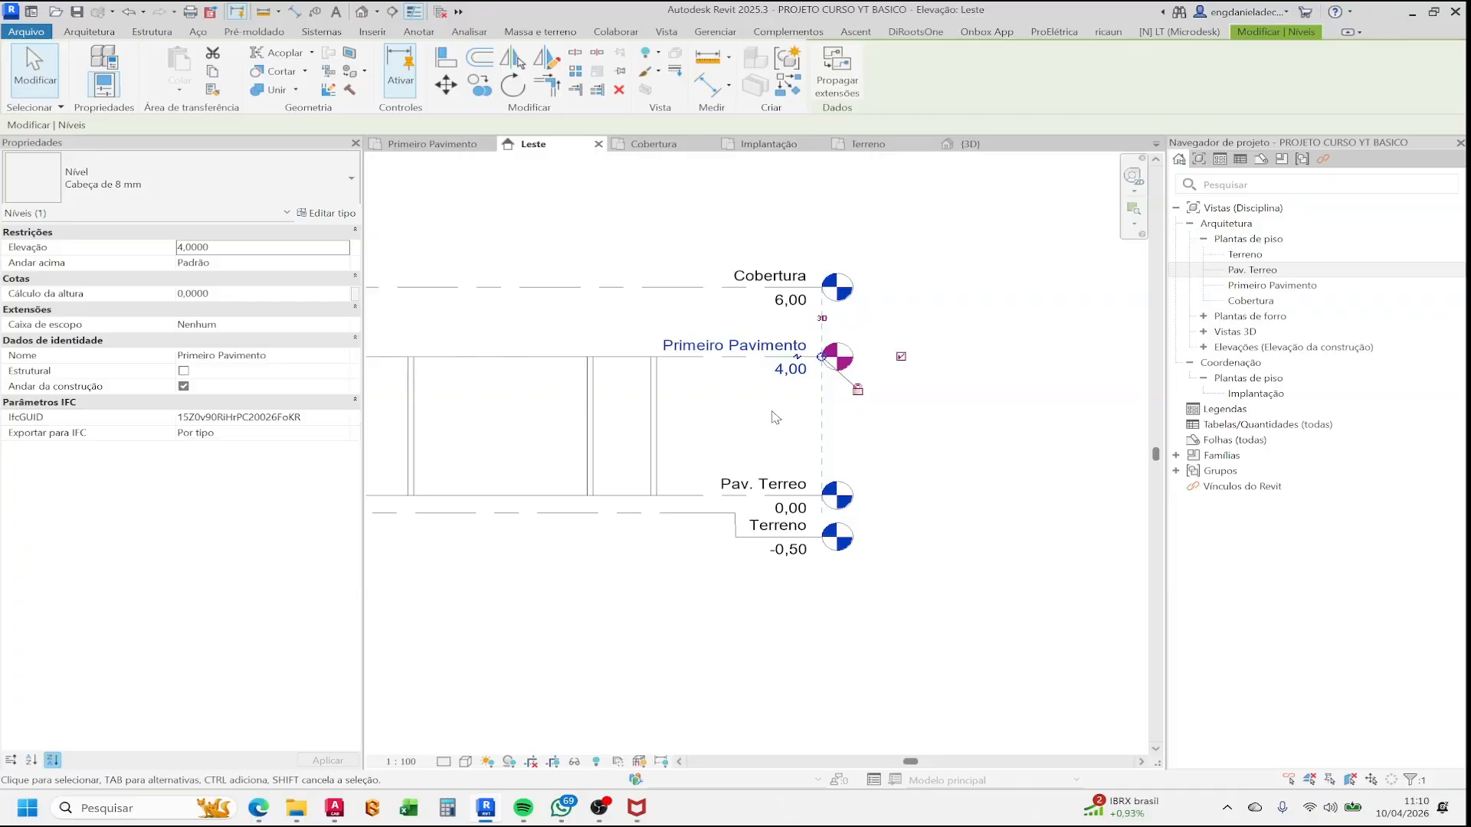
{"action": "key", "text": "ctrl+z"}
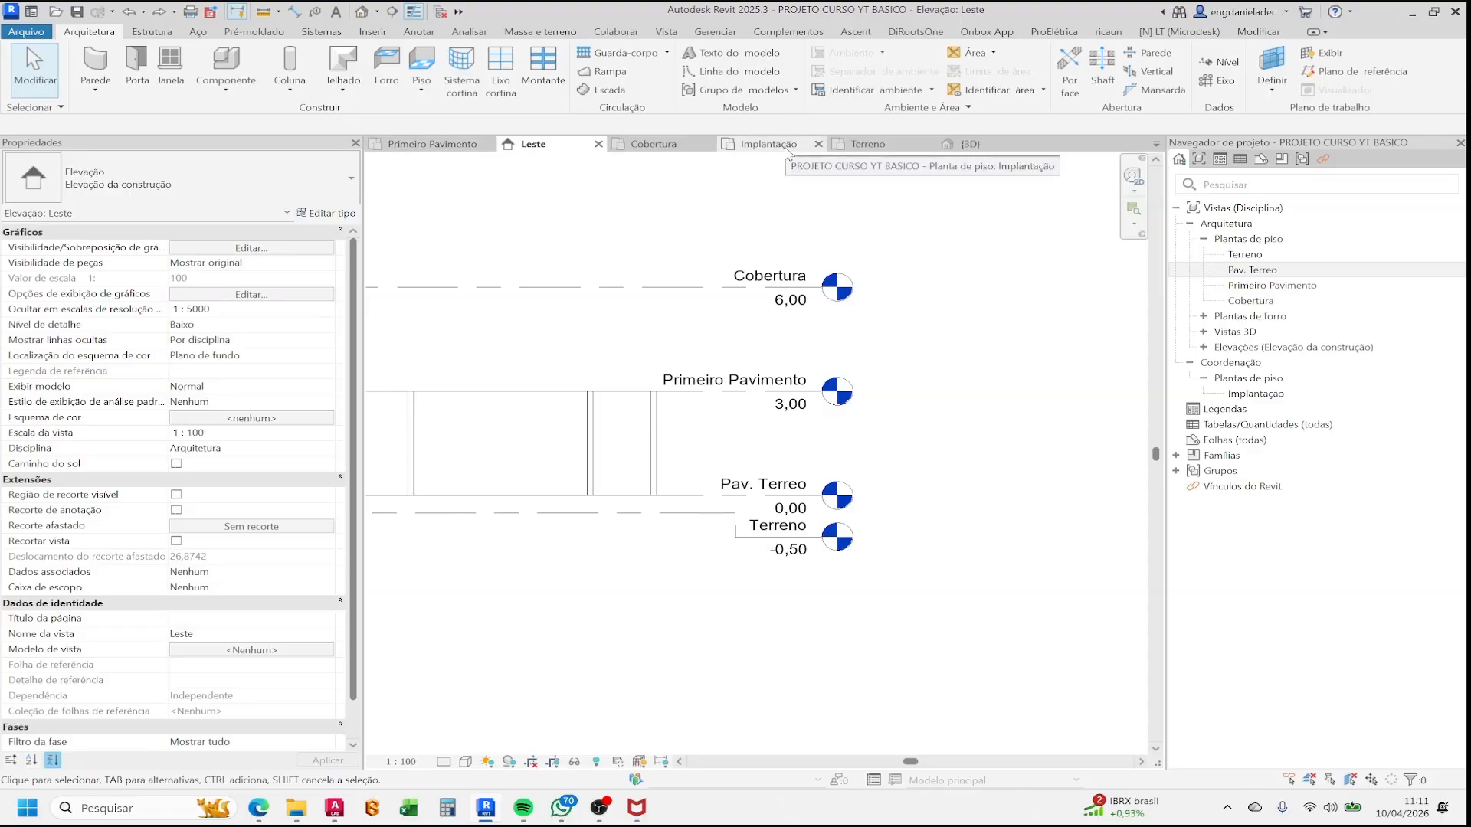
- Close the Terreno view and return to the Pav. Terreo plan
{"action": "left_click", "coordinate": [867, 145]}
{"action": "left_click", "coordinate": [929, 144]}
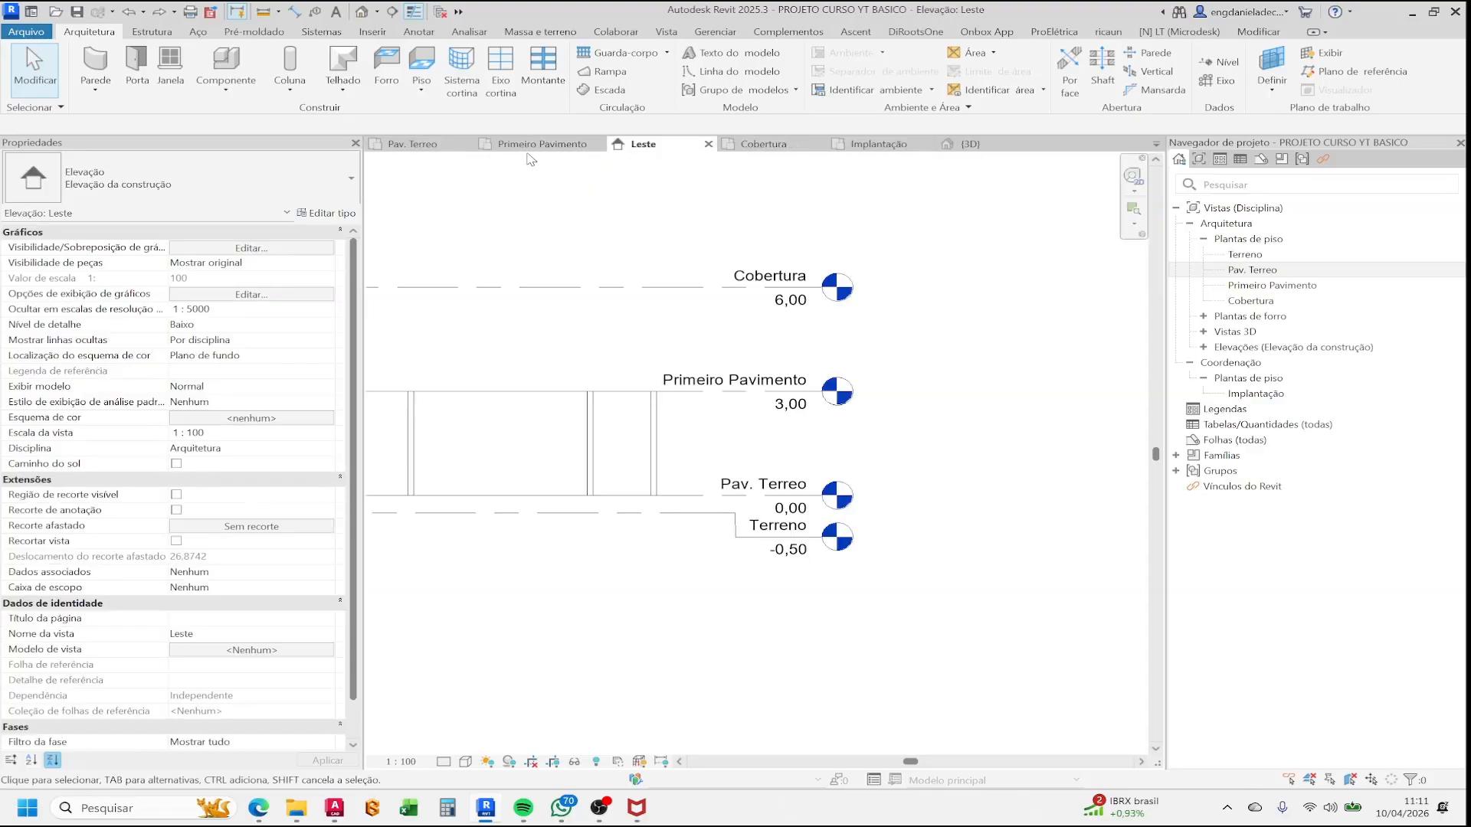
{"action": "left_click", "coordinate": [429, 145]}
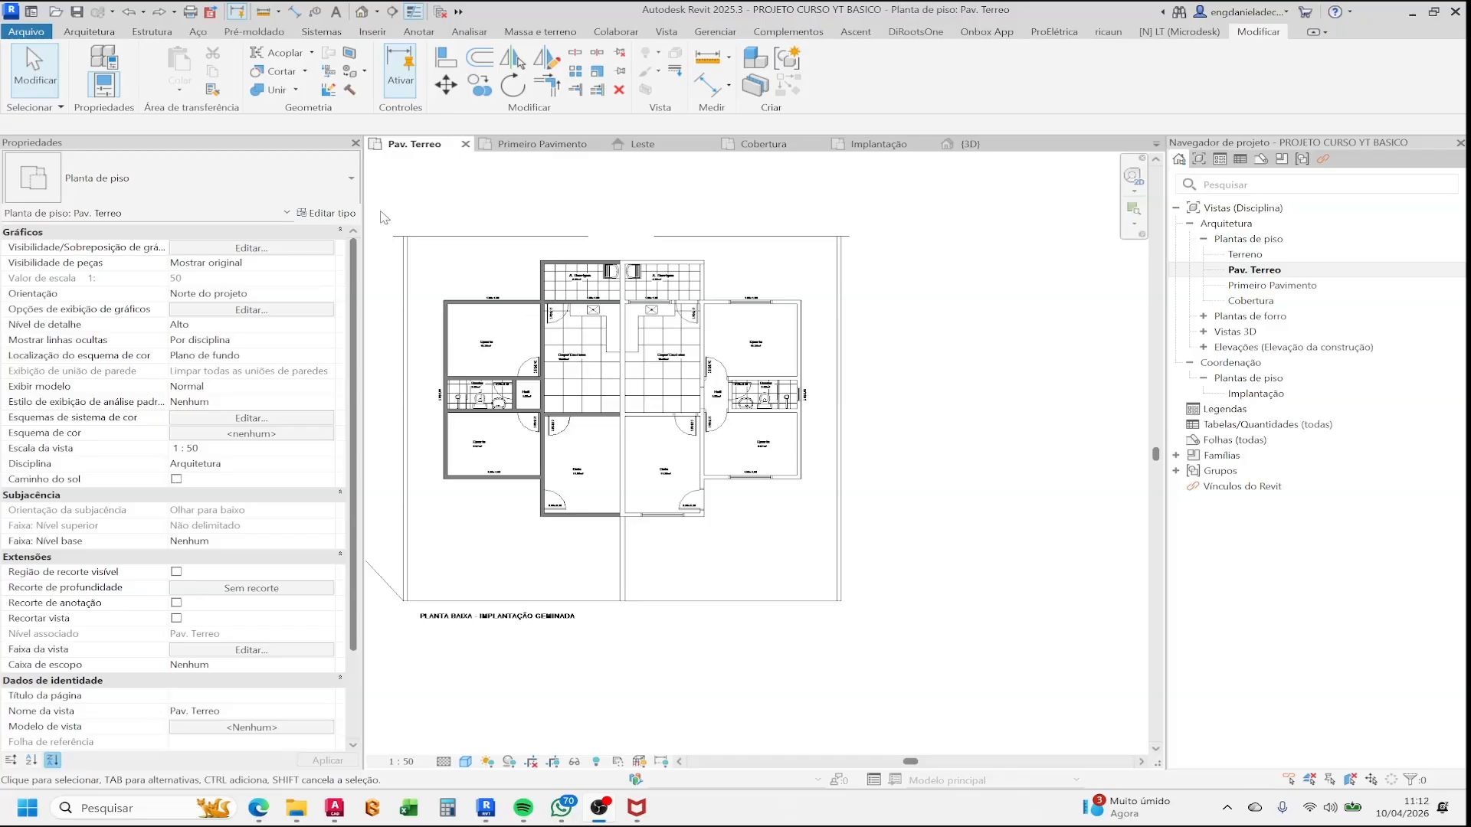
- Select all the left unit's walls together and clear the selection
{"action": "scroll", "coordinate": [659, 369], "scroll_direction": "down", "scroll_amount": 1}
{"action": "middle_click_drag", "start_coordinate": [659, 369], "coordinate": [724, 411]}
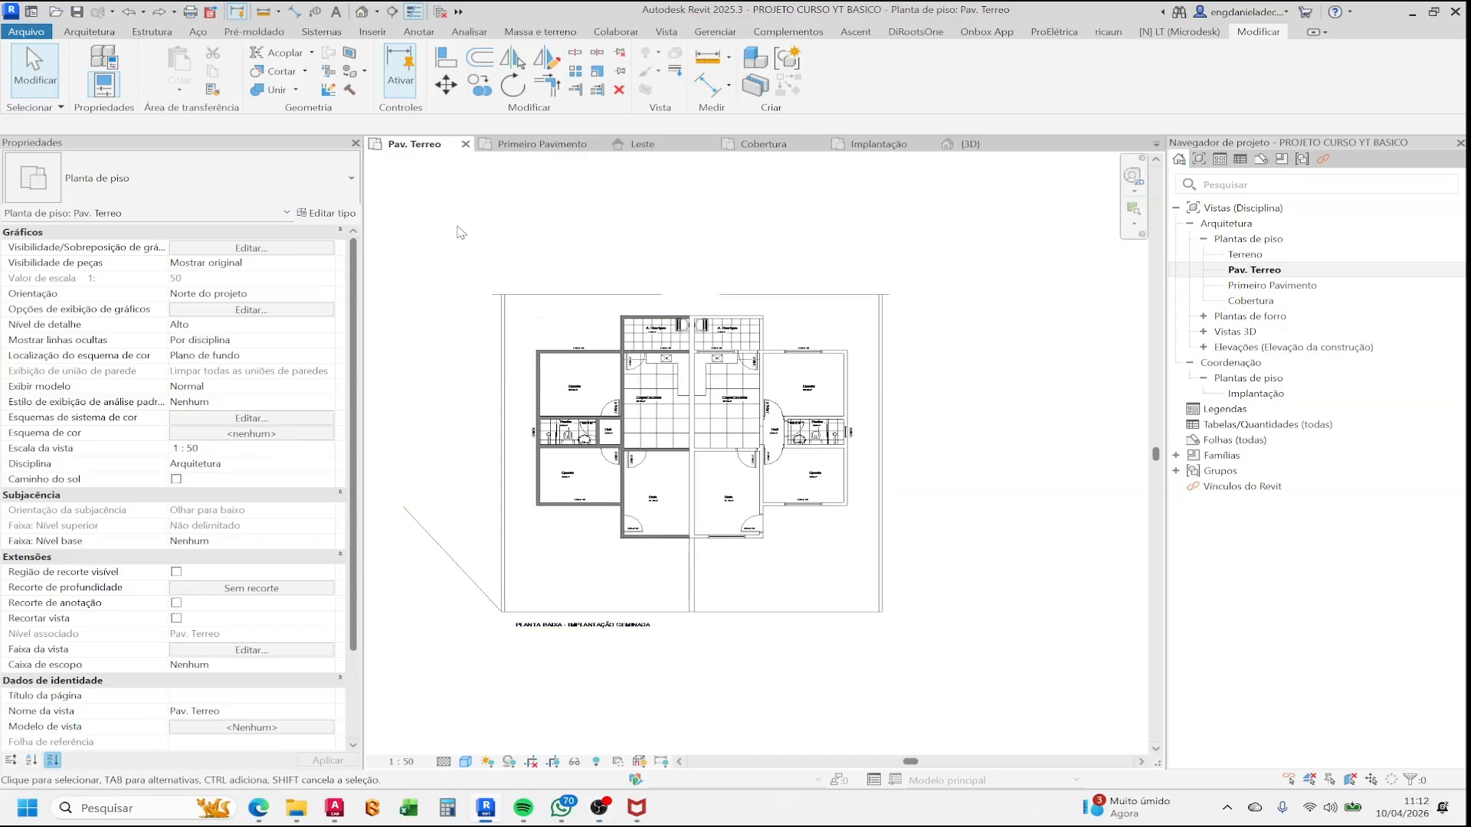
{"action": "left_click_drag", "start_coordinate": [457, 227], "coordinate": [490, 253]}
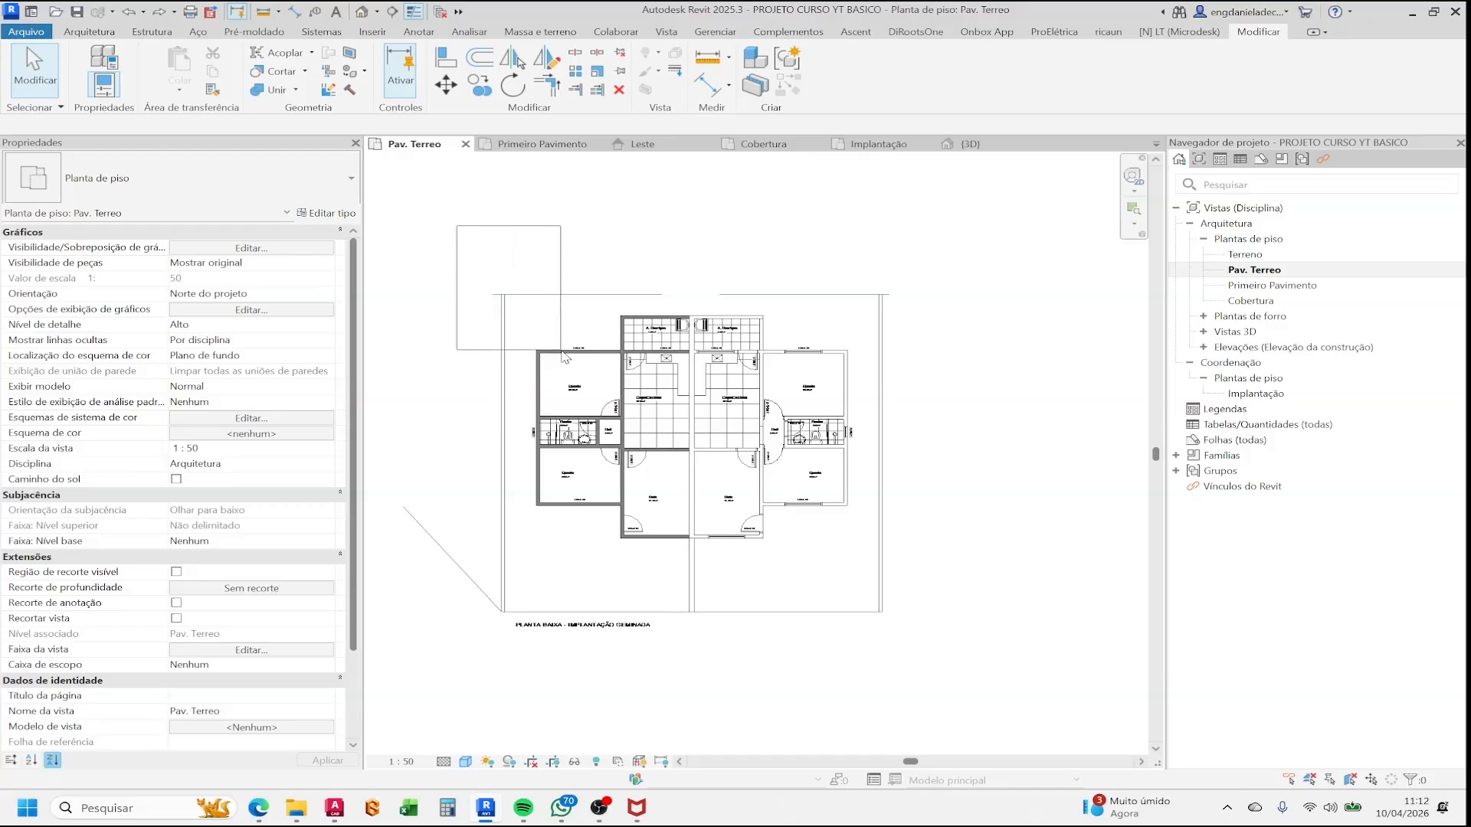
{"action": "left_click_drag", "start_coordinate": [617, 452], "coordinate": [726, 590]}
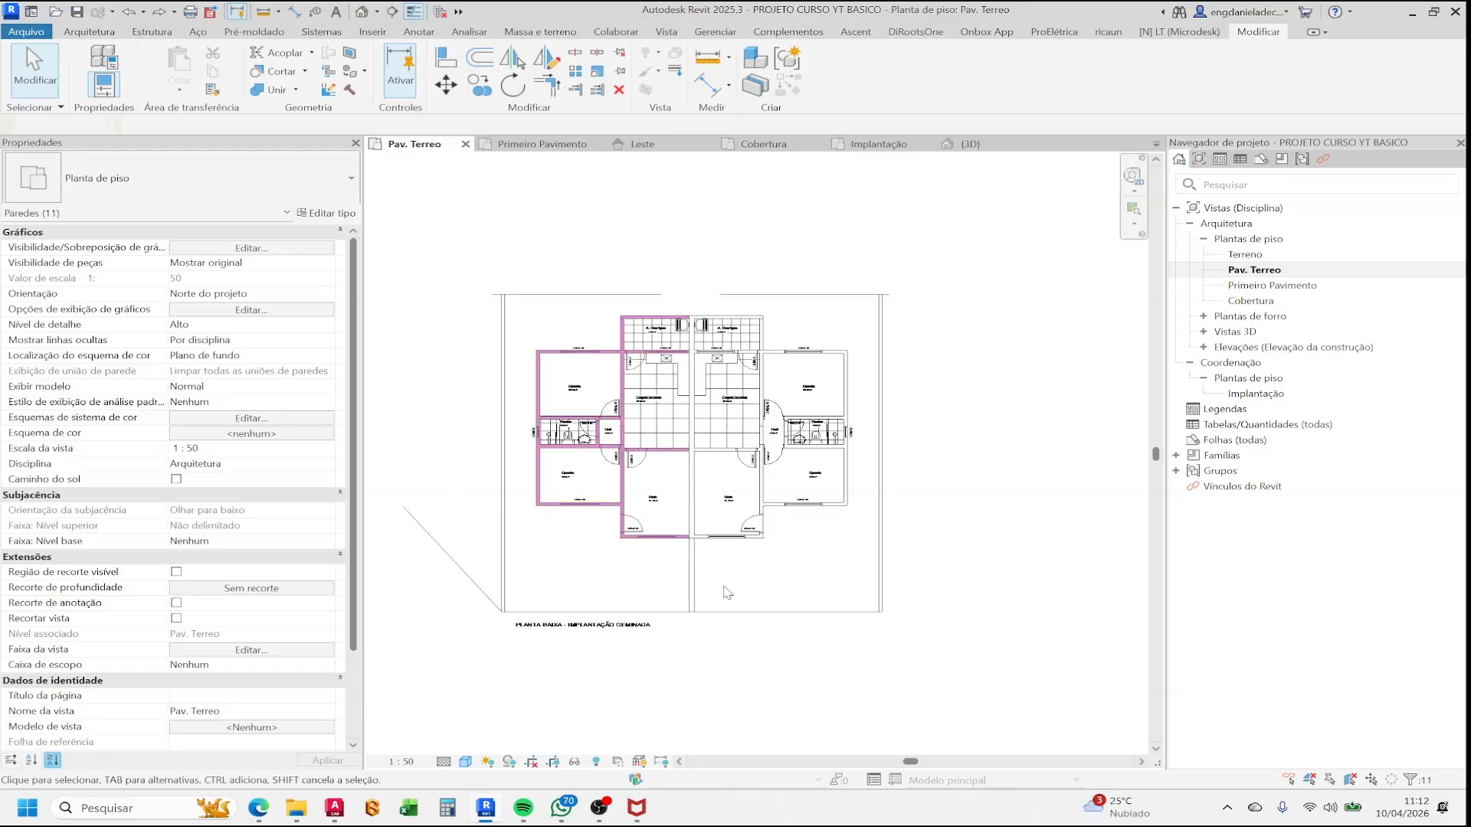
{"action": "scroll", "coordinate": [632, 351], "scroll_direction": "up", "scroll_amount": 5}
{"action": "middle_click_drag", "start_coordinate": [633, 351], "coordinate": [546, 334]}
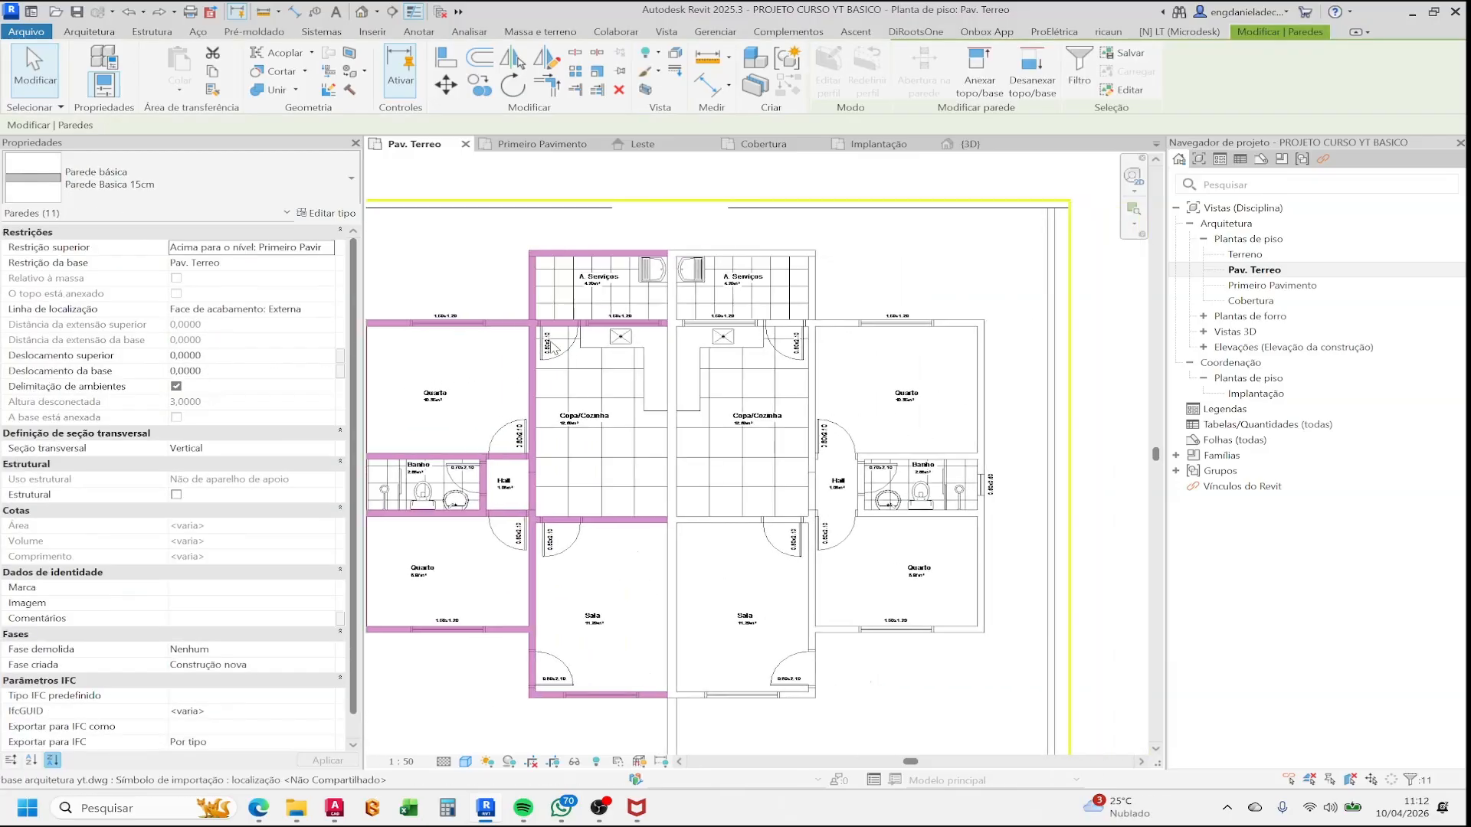
{"action": "scroll", "coordinate": [602, 177], "scroll_direction": "down", "scroll_amount": 2}
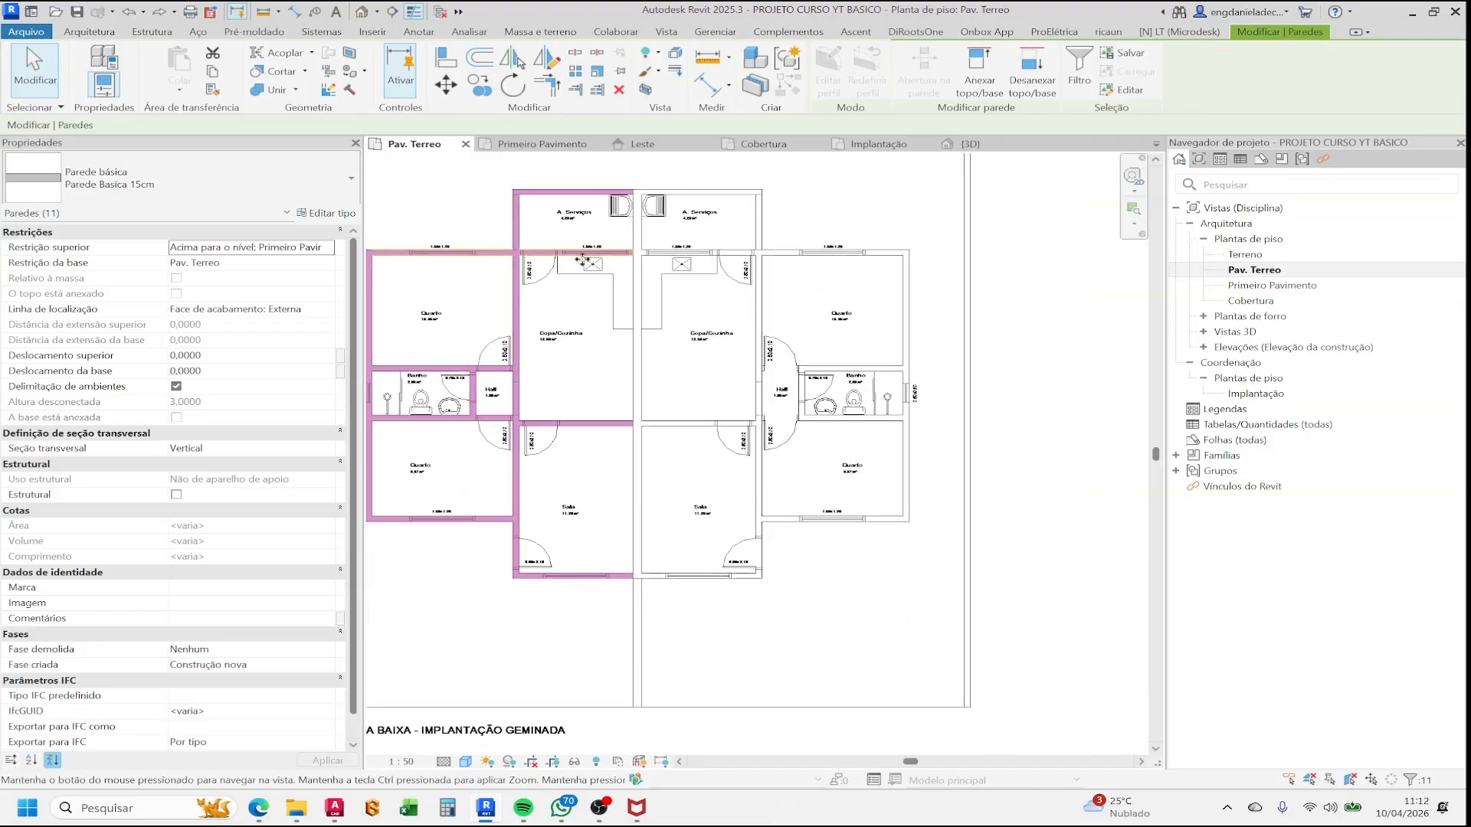
{"action": "key", "text": "Escape"}
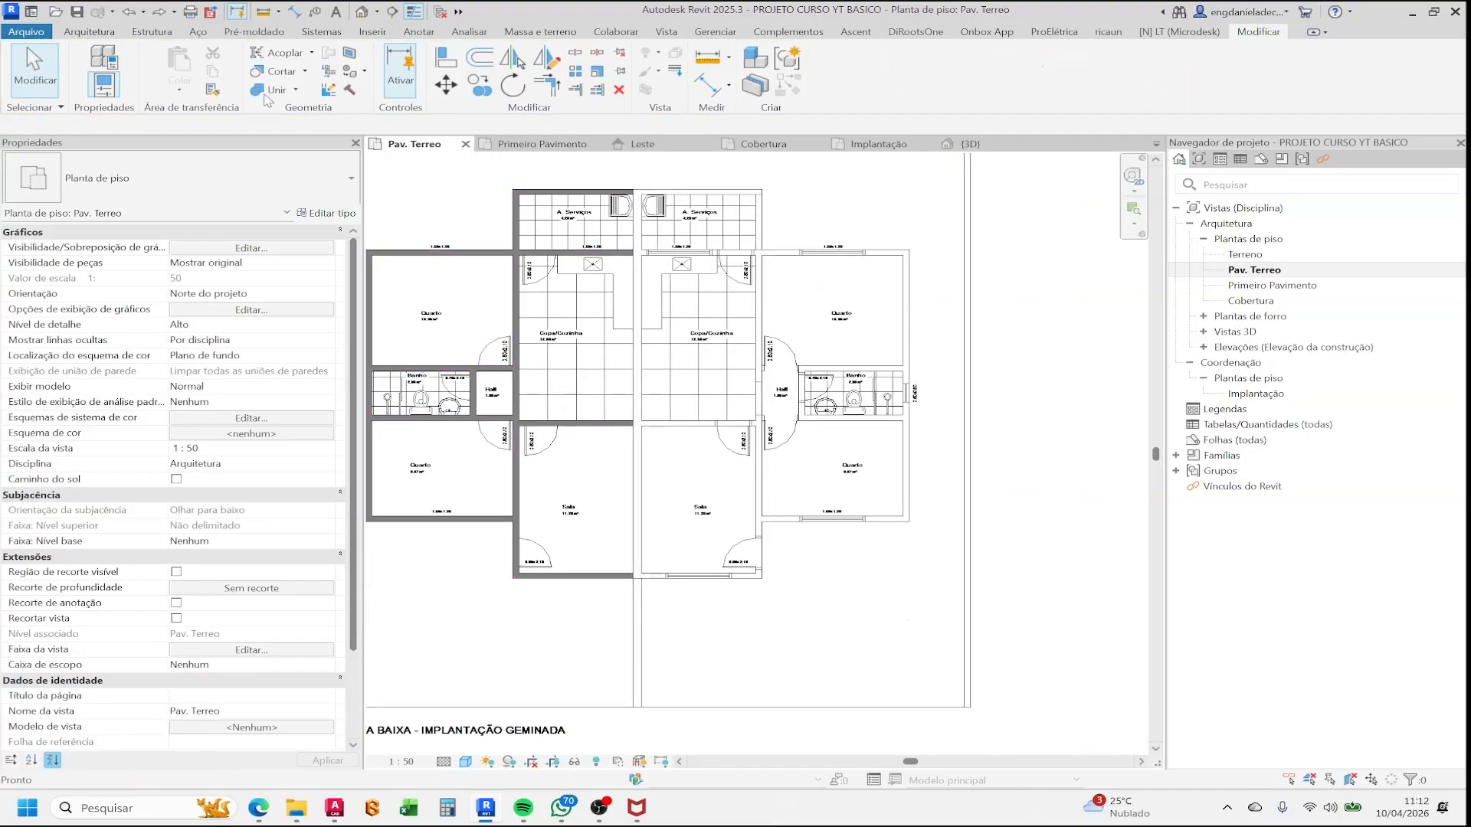
- Draw the central dividing wall in type Genérico - 200 mm from the front lot boundary to the outer rear edge of A. Serviços
{"action": "left_click", "coordinate": [112, 33]}
{"action": "key", "text": "w"}
{"action": "key", "text": "a"}
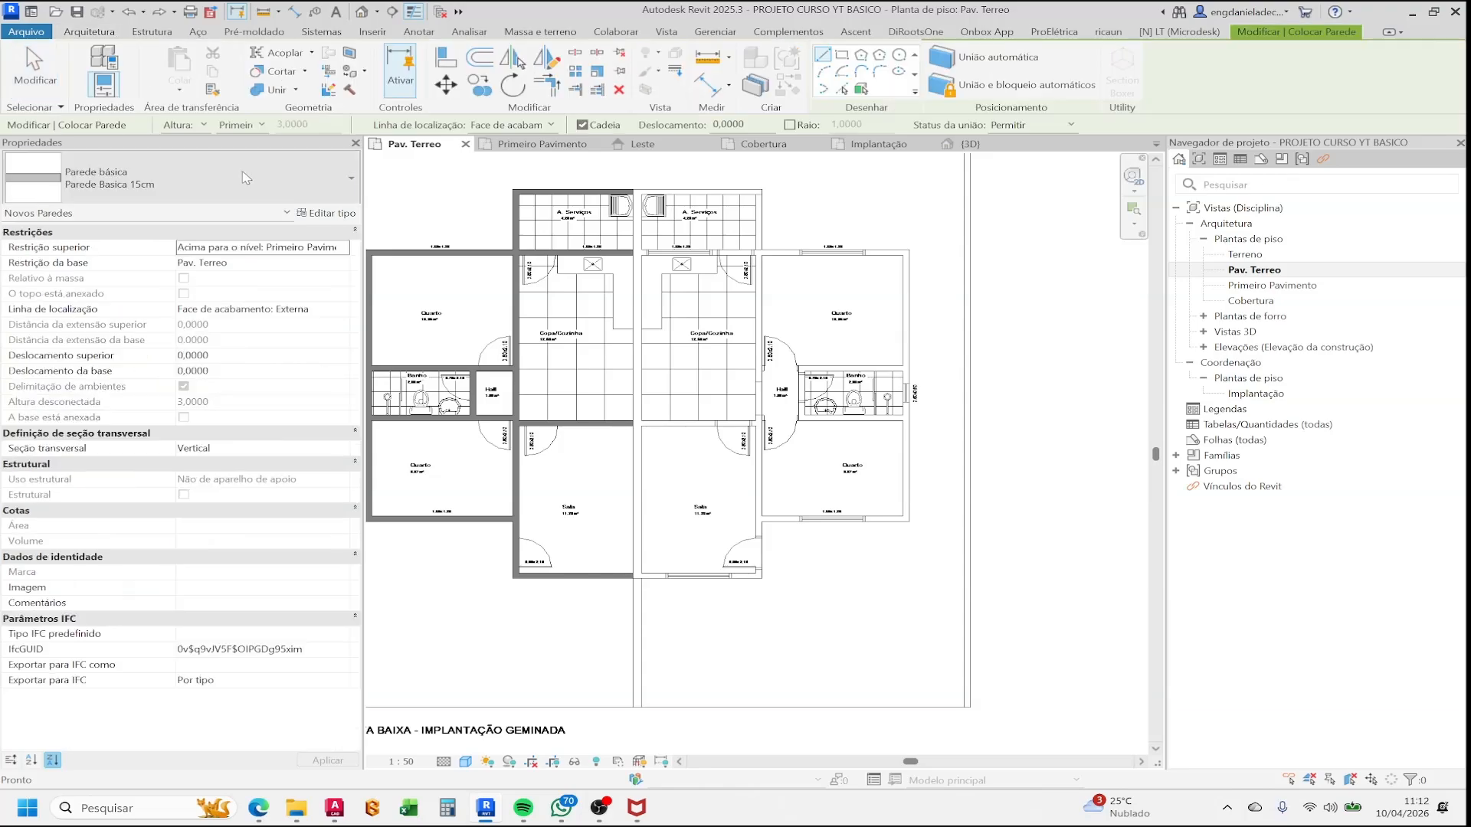
{"action": "left_click", "coordinate": [244, 180]}
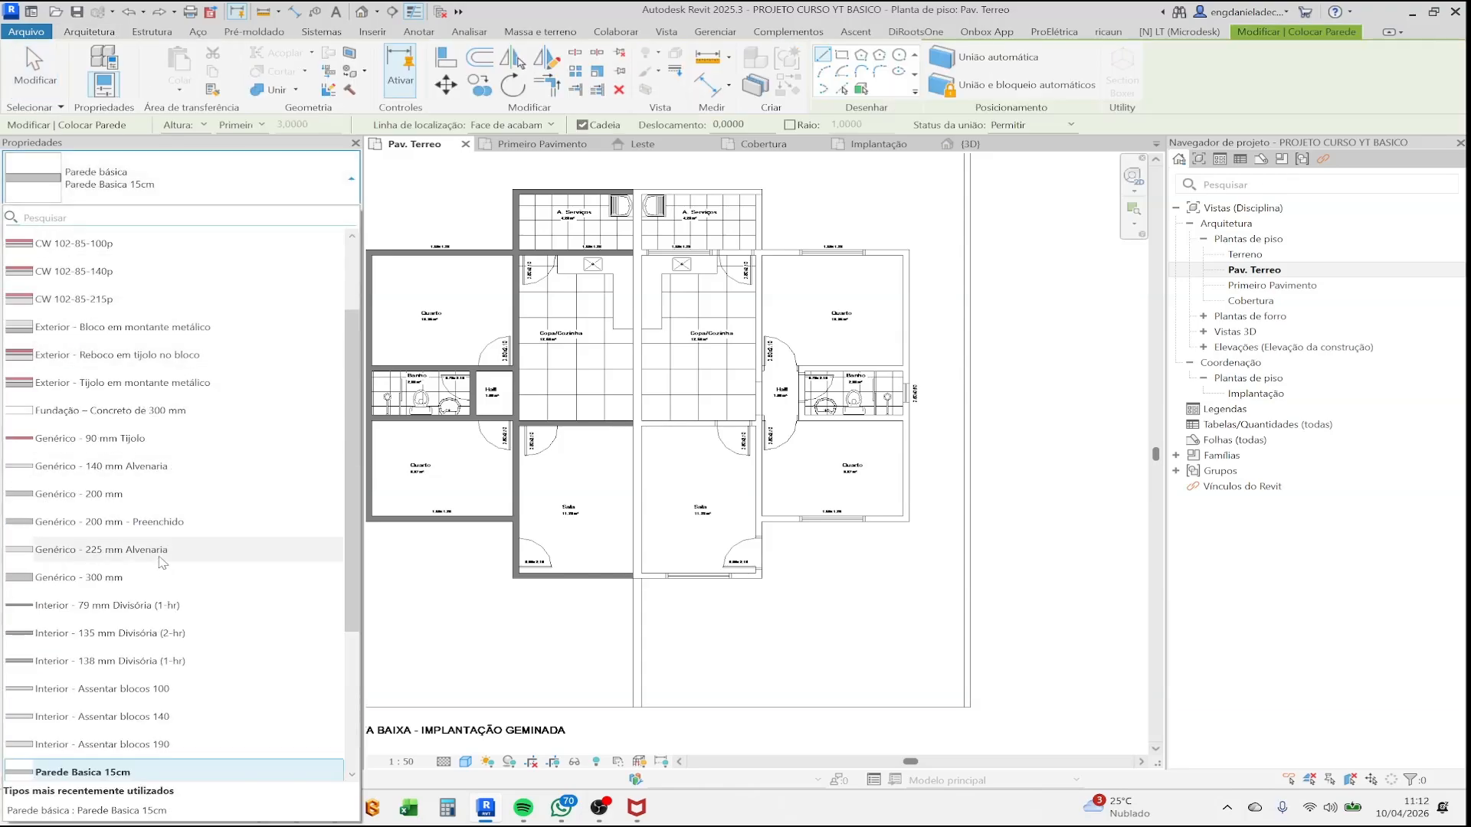
{"action": "left_click", "coordinate": [92, 494]}
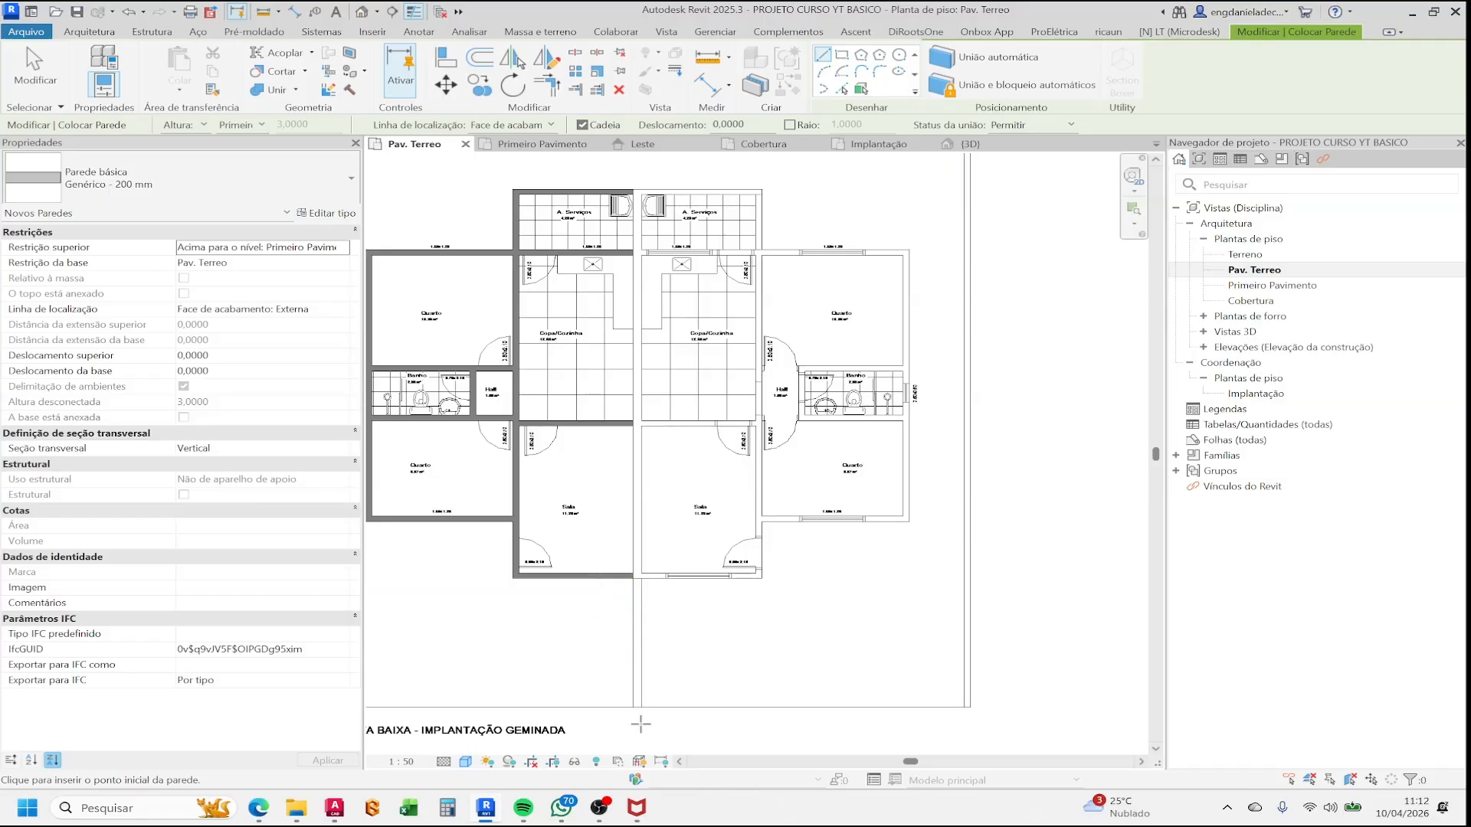
{"action": "scroll", "coordinate": [629, 700], "scroll_direction": "up", "scroll_amount": 2}
{"action": "left_click", "coordinate": [625, 700]}
{"action": "scroll", "coordinate": [626, 700], "scroll_direction": "down", "scroll_amount": 3}
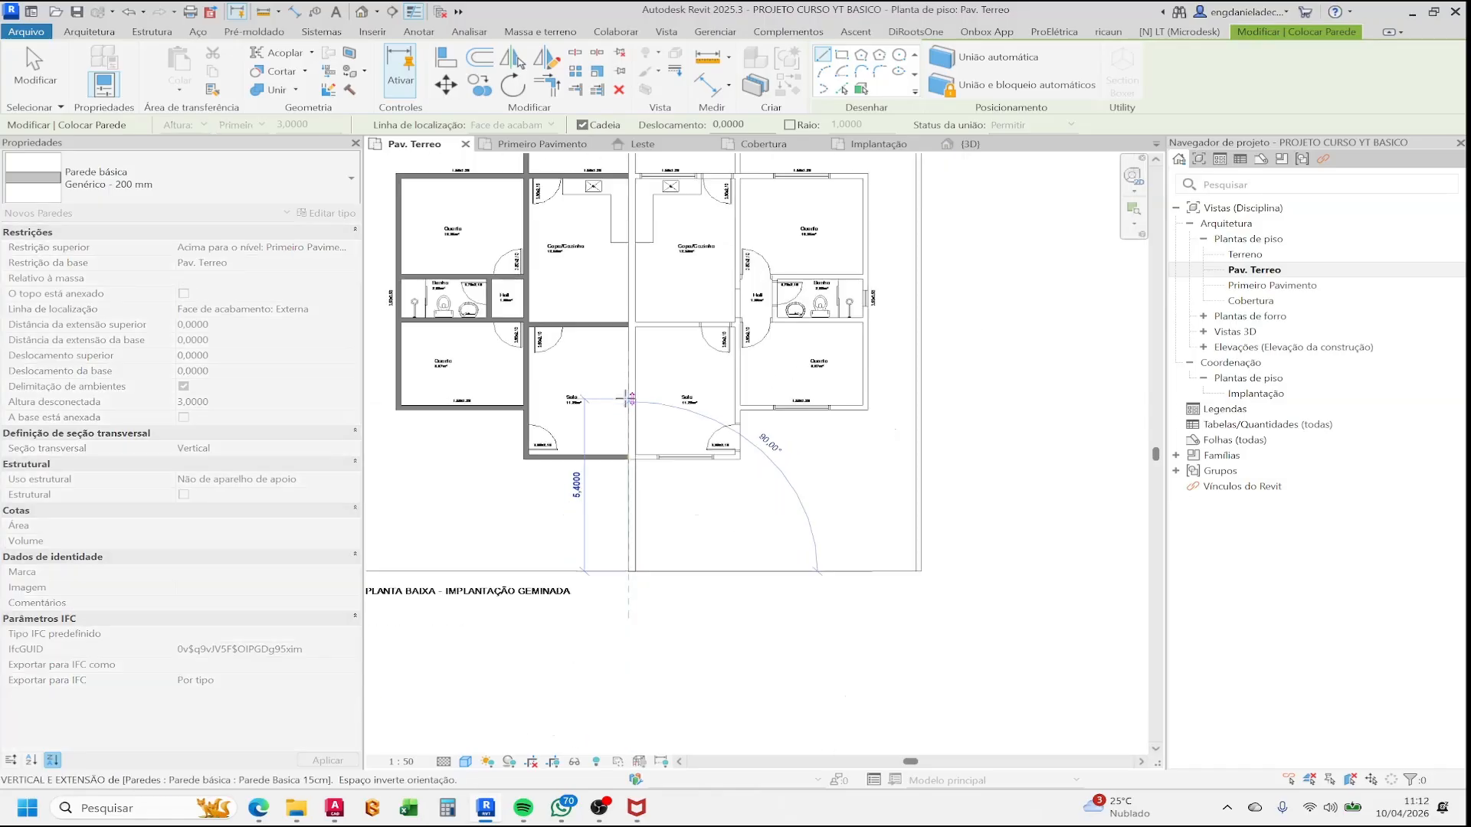
{"action": "scroll", "coordinate": [610, 408], "scroll_direction": "up", "scroll_amount": 3}
{"action": "scroll", "coordinate": [613, 416], "scroll_direction": "up", "scroll_amount": 3}
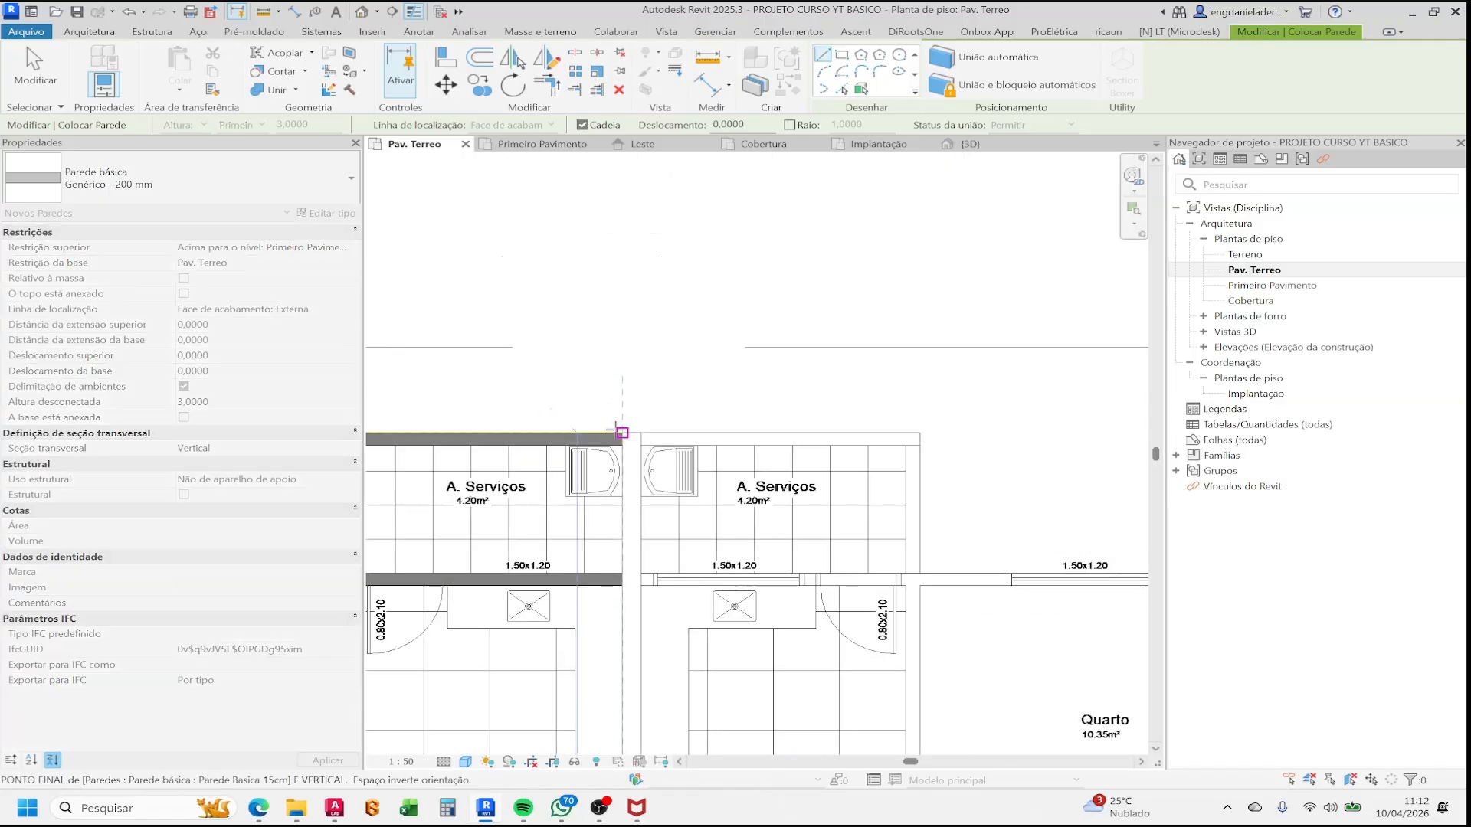
{"action": "left_click", "coordinate": [622, 433]}
{"action": "key", "text": "Escape"}
{"action": "key", "text": "Escape"}
- Mirror a copy of all the left unit's walls about the dividing wall's centreline to form the right unit
{"action": "scroll", "coordinate": [688, 422], "scroll_direction": "down", "scroll_amount": 5}
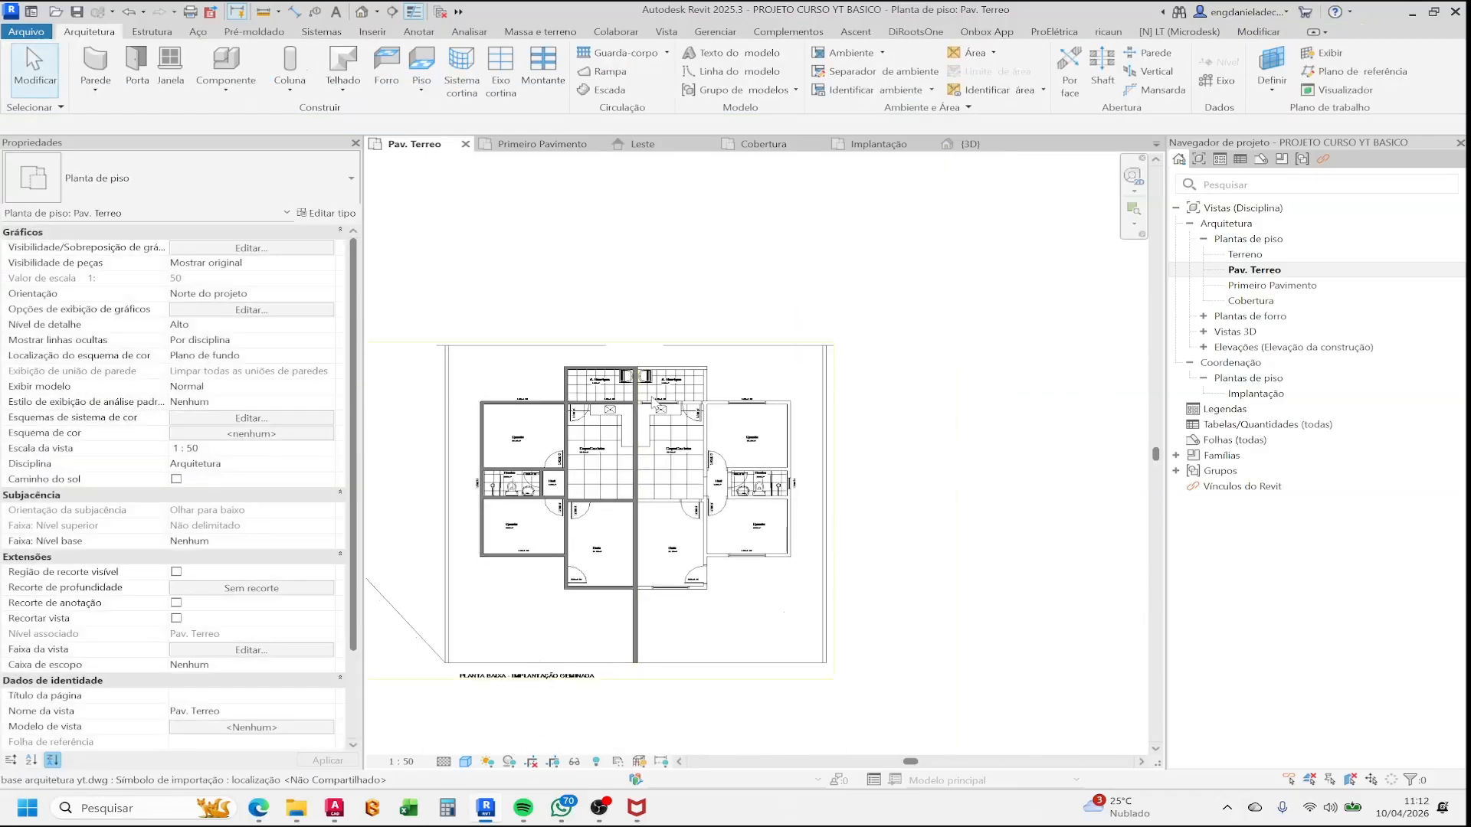
{"action": "scroll", "coordinate": [626, 457], "scroll_direction": "up", "scroll_amount": 3}
{"action": "scroll", "coordinate": [609, 444], "scroll_direction": "down", "scroll_amount": 1}
{"action": "middle_click_drag", "start_coordinate": [568, 416], "coordinate": [634, 348]}
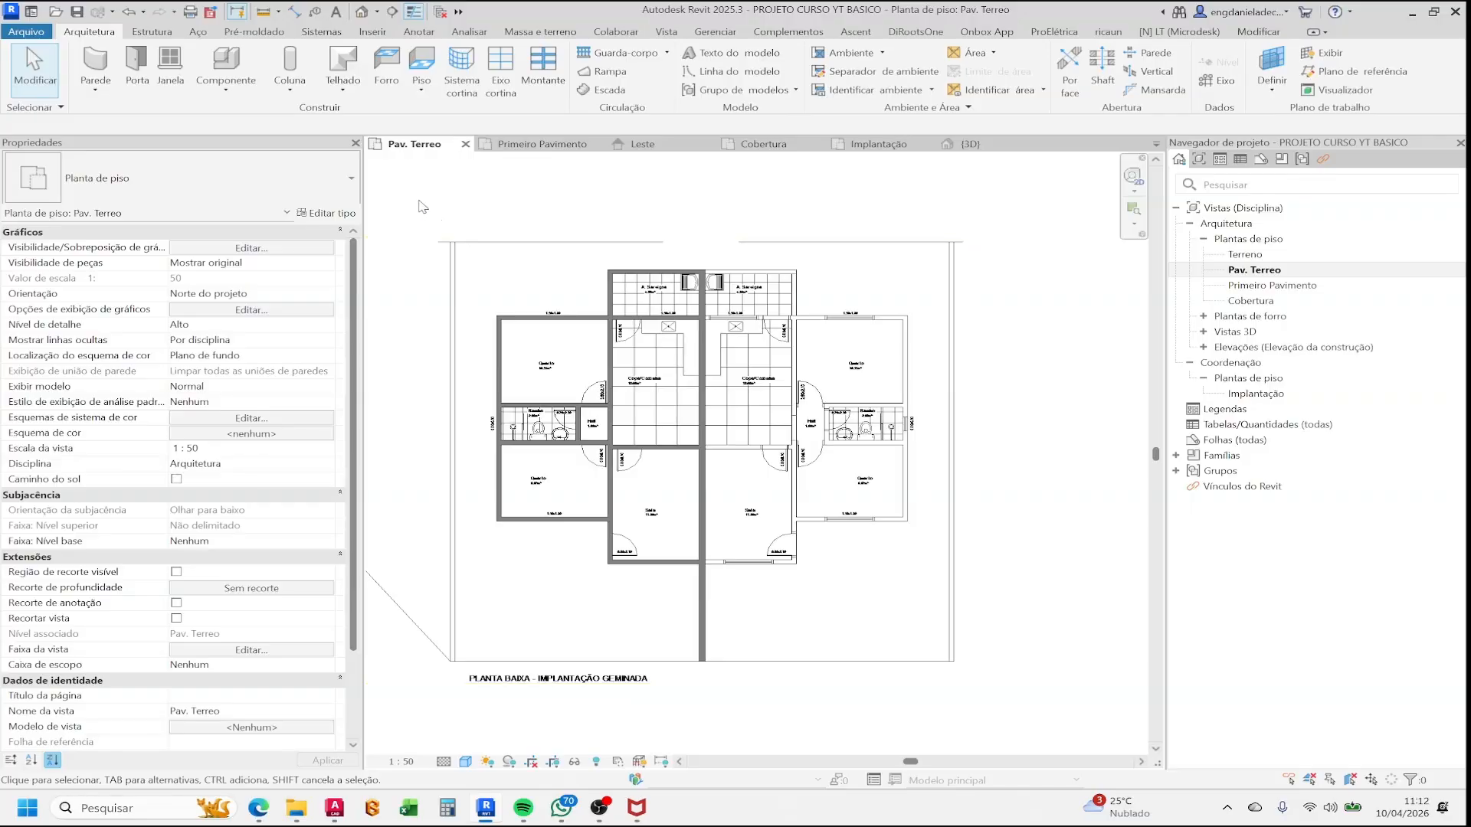
{"action": "left_click_drag", "start_coordinate": [408, 195], "coordinate": [747, 607]}
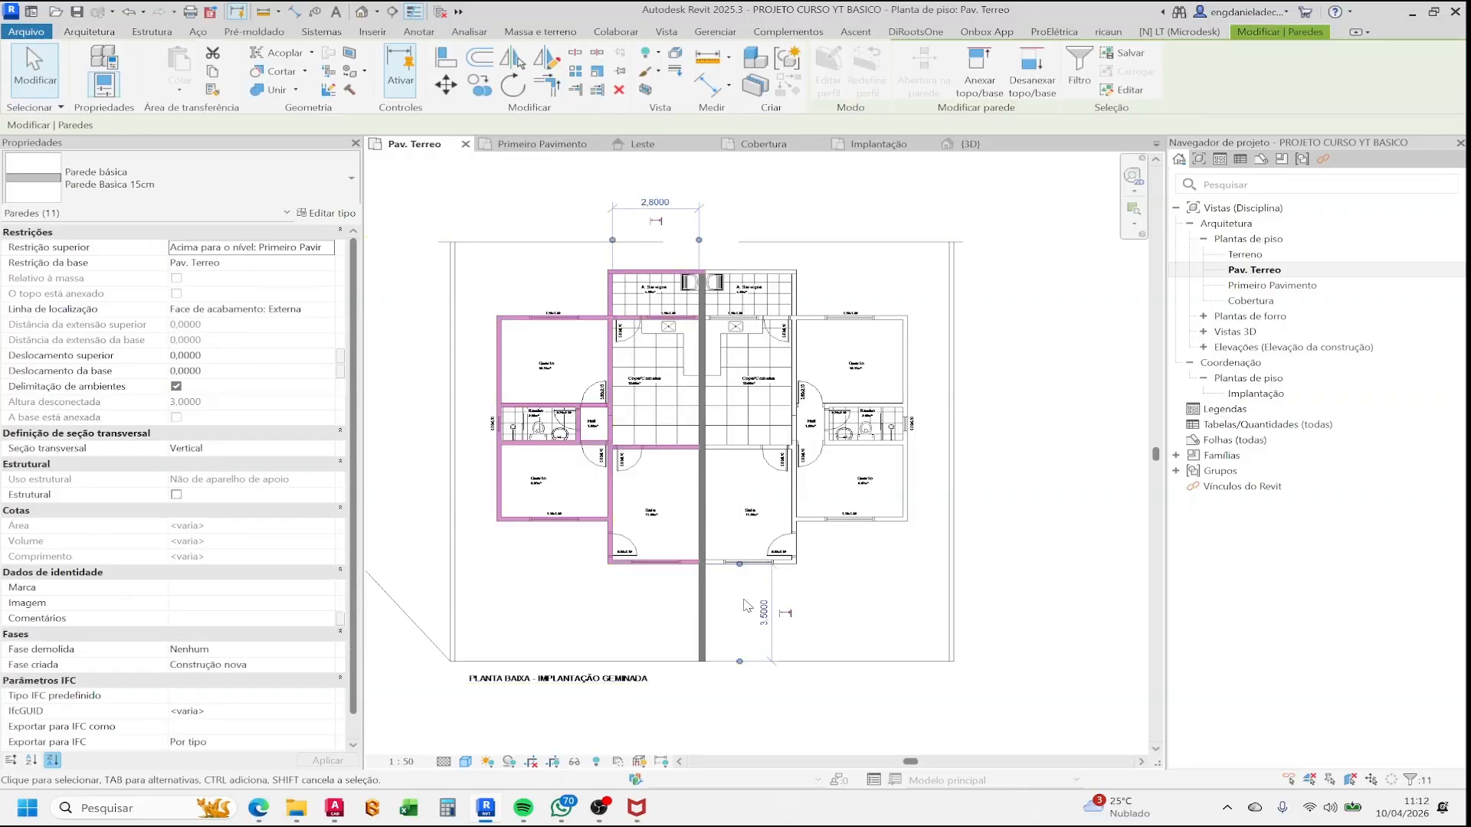
{"action": "left_click", "coordinate": [514, 59]}
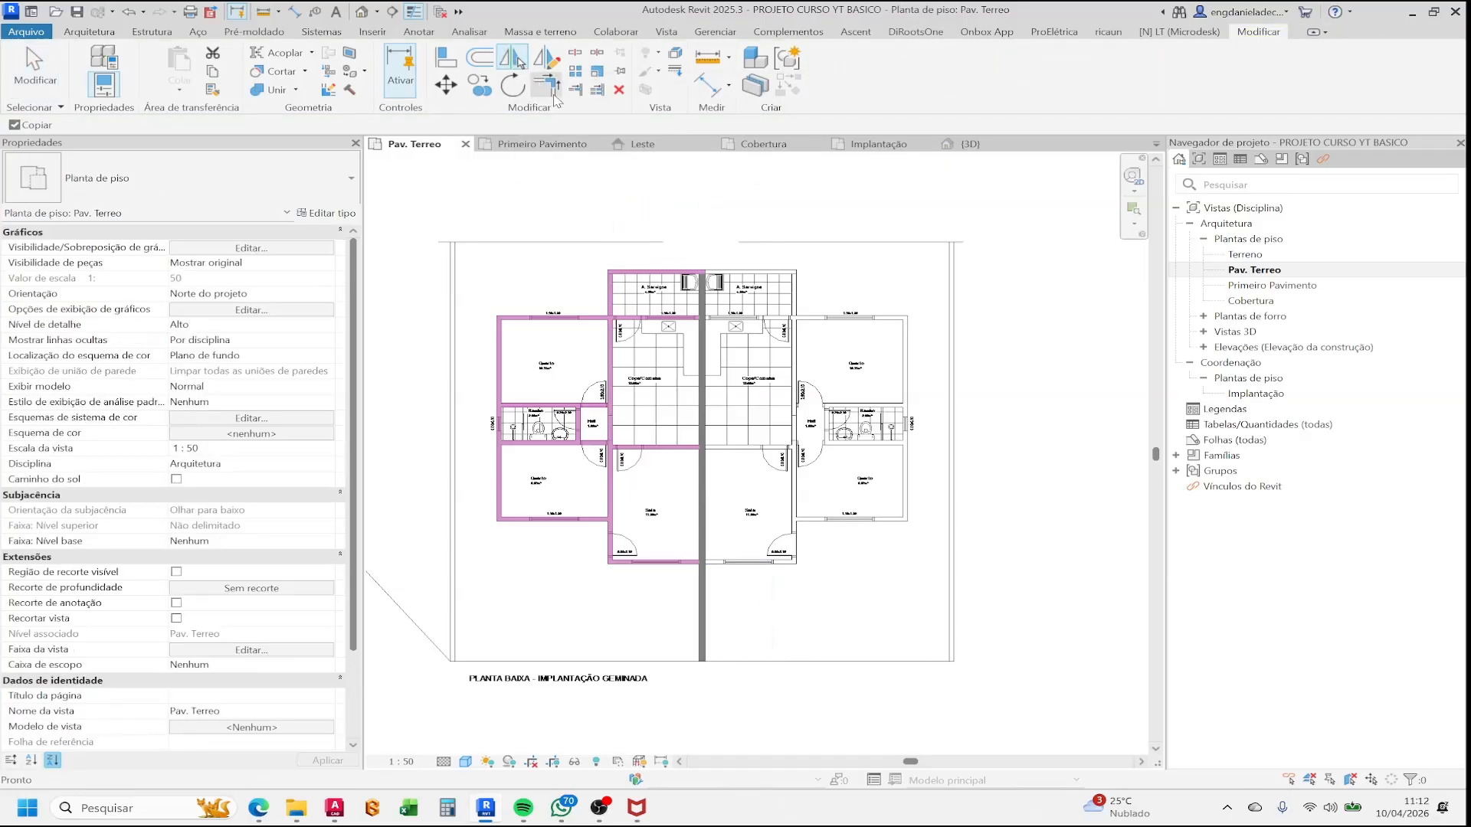
{"action": "scroll", "coordinate": [701, 398], "scroll_direction": "up", "scroll_amount": 6}
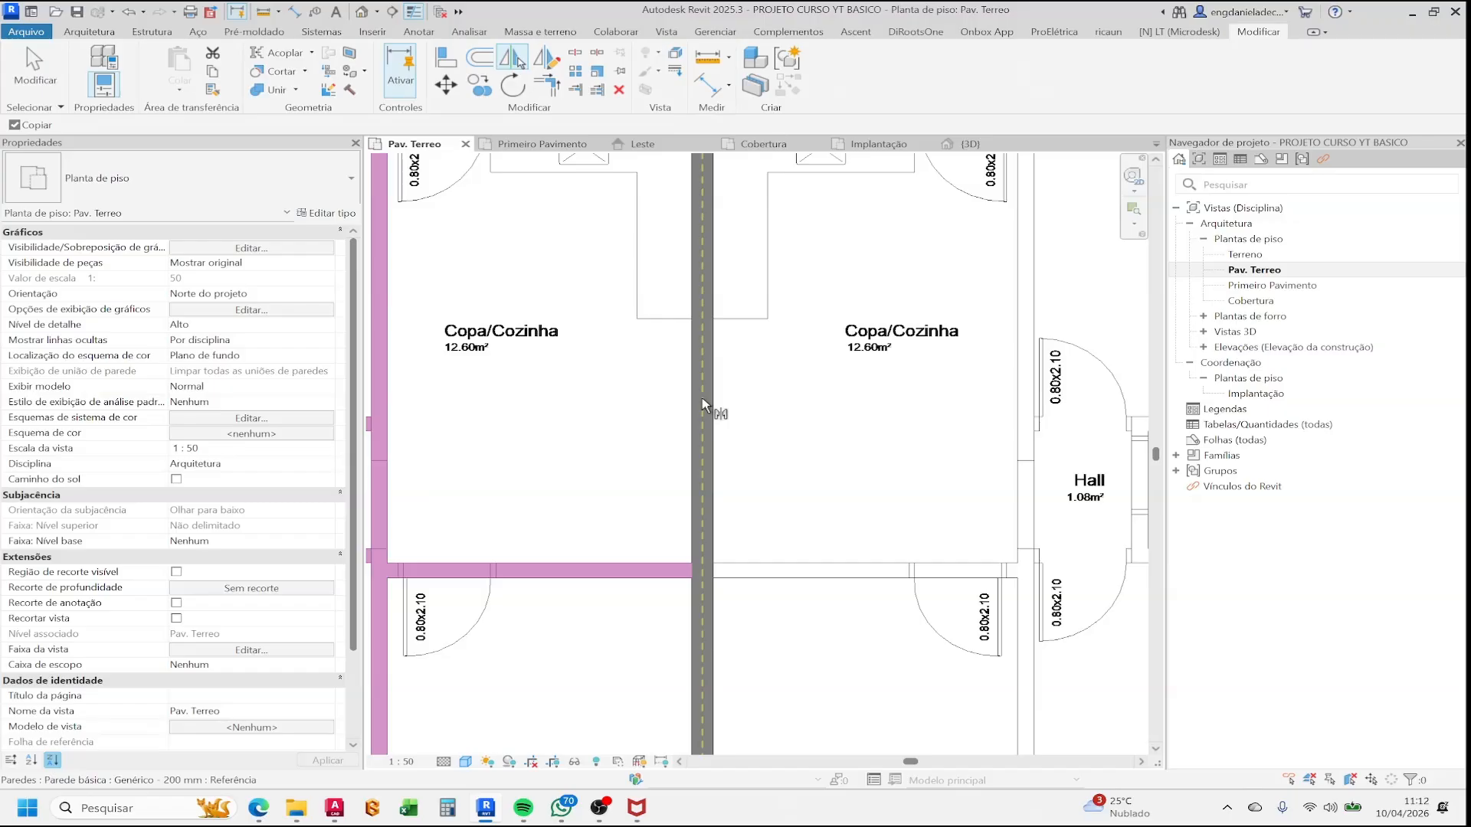
{"action": "scroll", "coordinate": [701, 398], "scroll_direction": "up", "scroll_amount": 2}
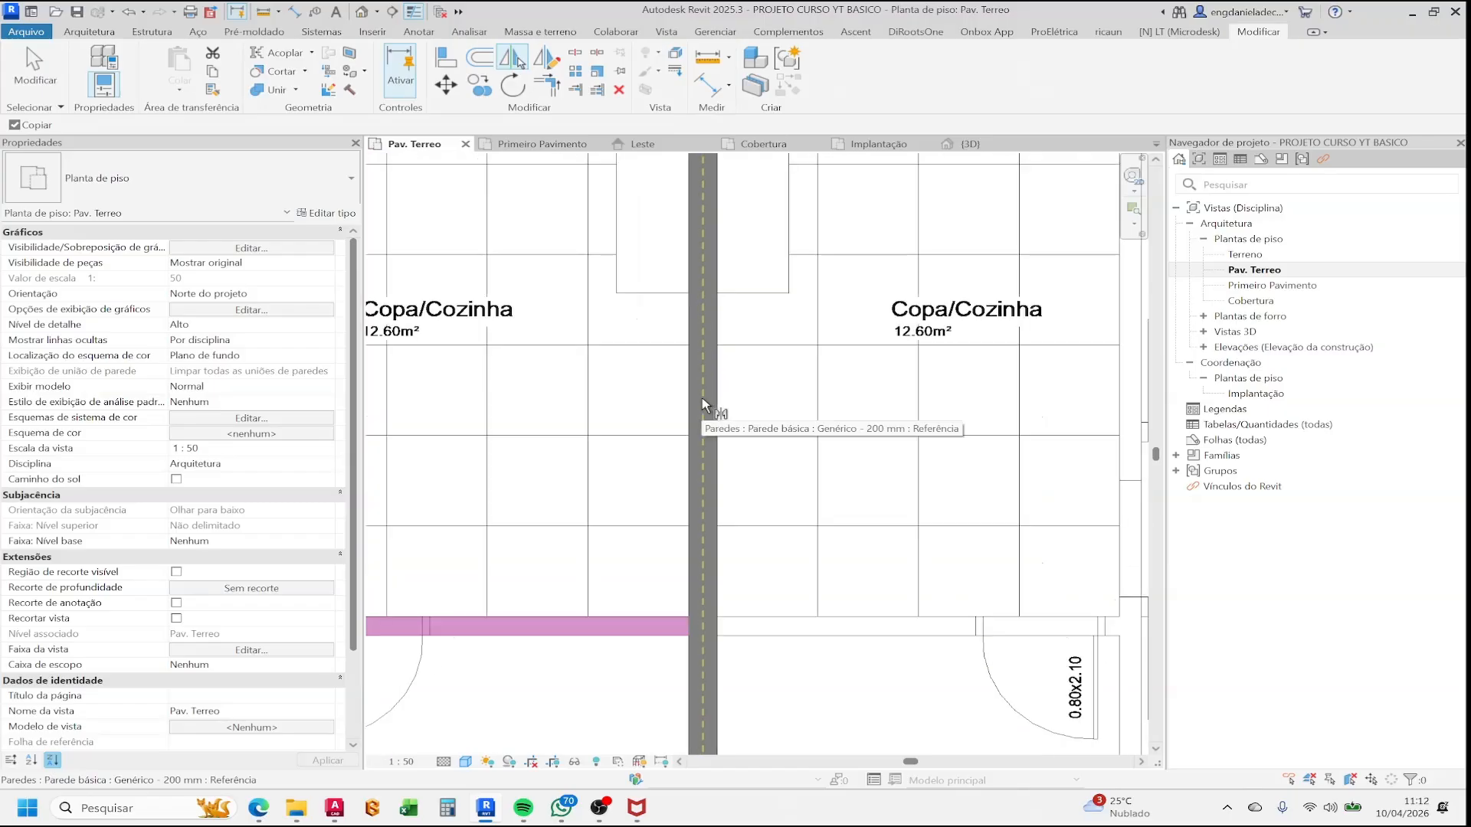
{"action": "left_click", "coordinate": [702, 398]}
{"action": "scroll", "coordinate": [702, 398], "scroll_direction": "down", "scroll_amount": 6}
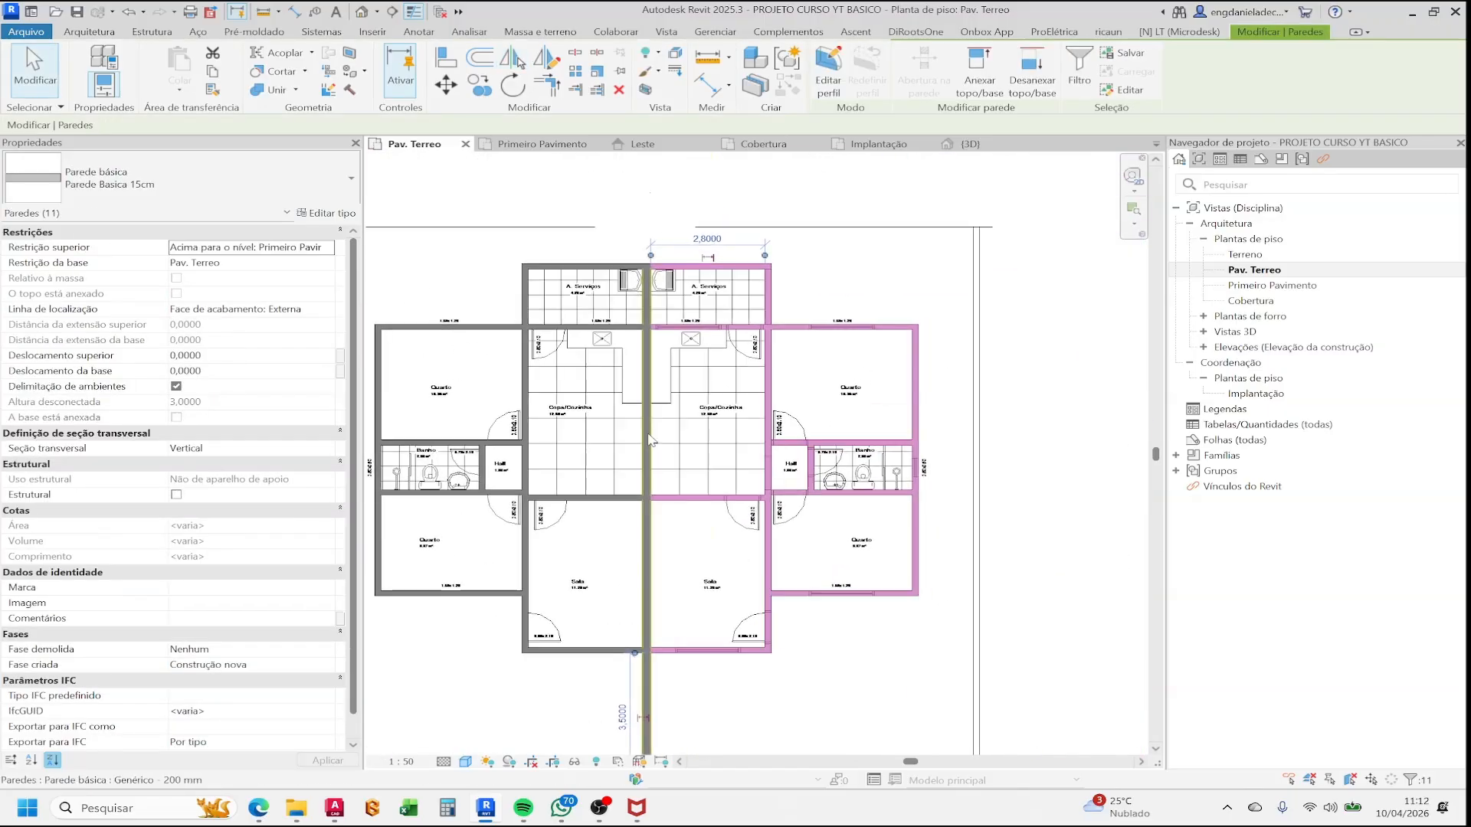
{"action": "key", "text": "Escape"}
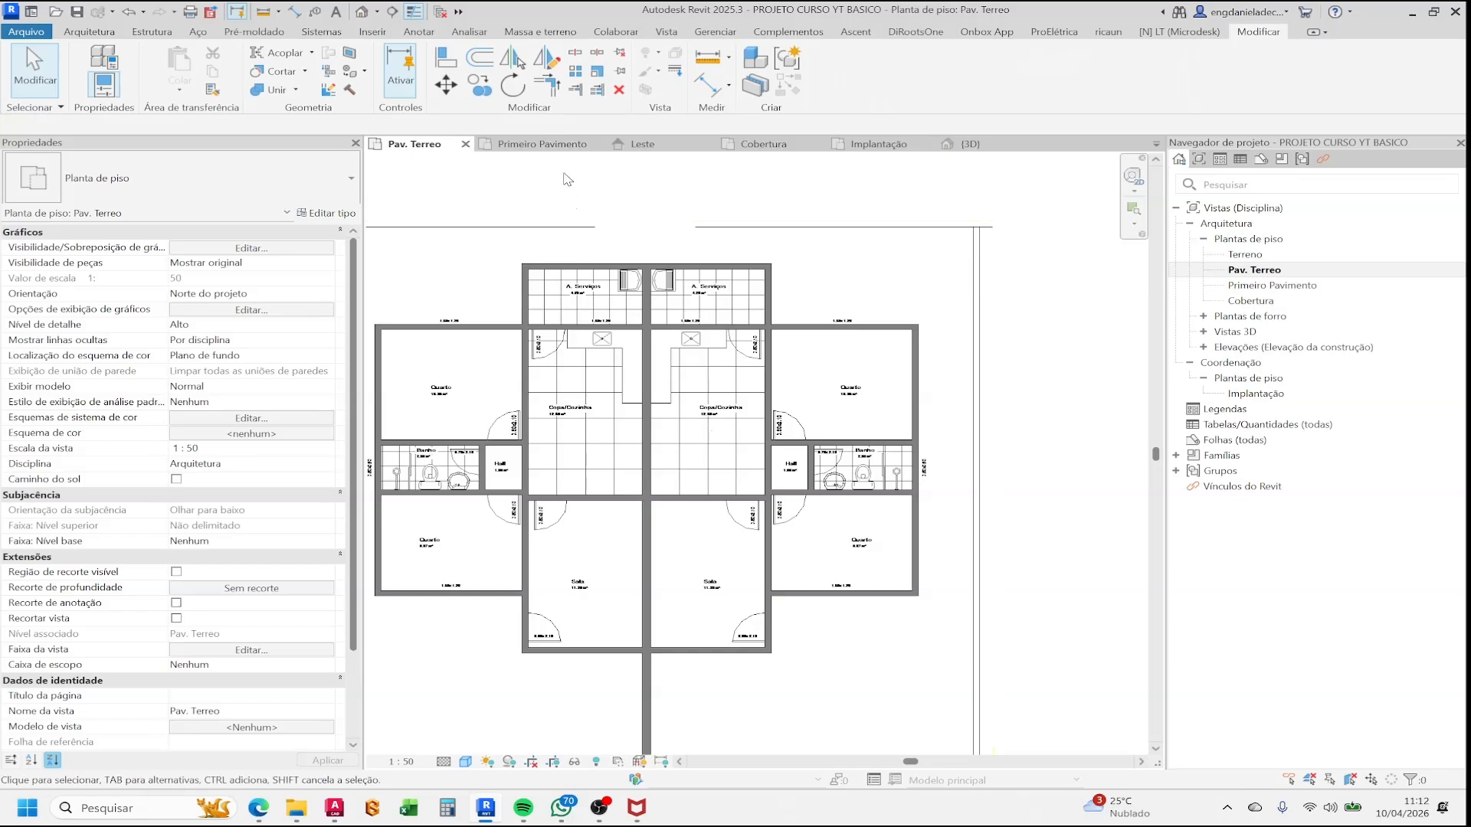
- Inspect both units' walls from above in the default 3D view and return to the Pav. Terreo plan
{"action": "left_click", "coordinate": [363, 12]}
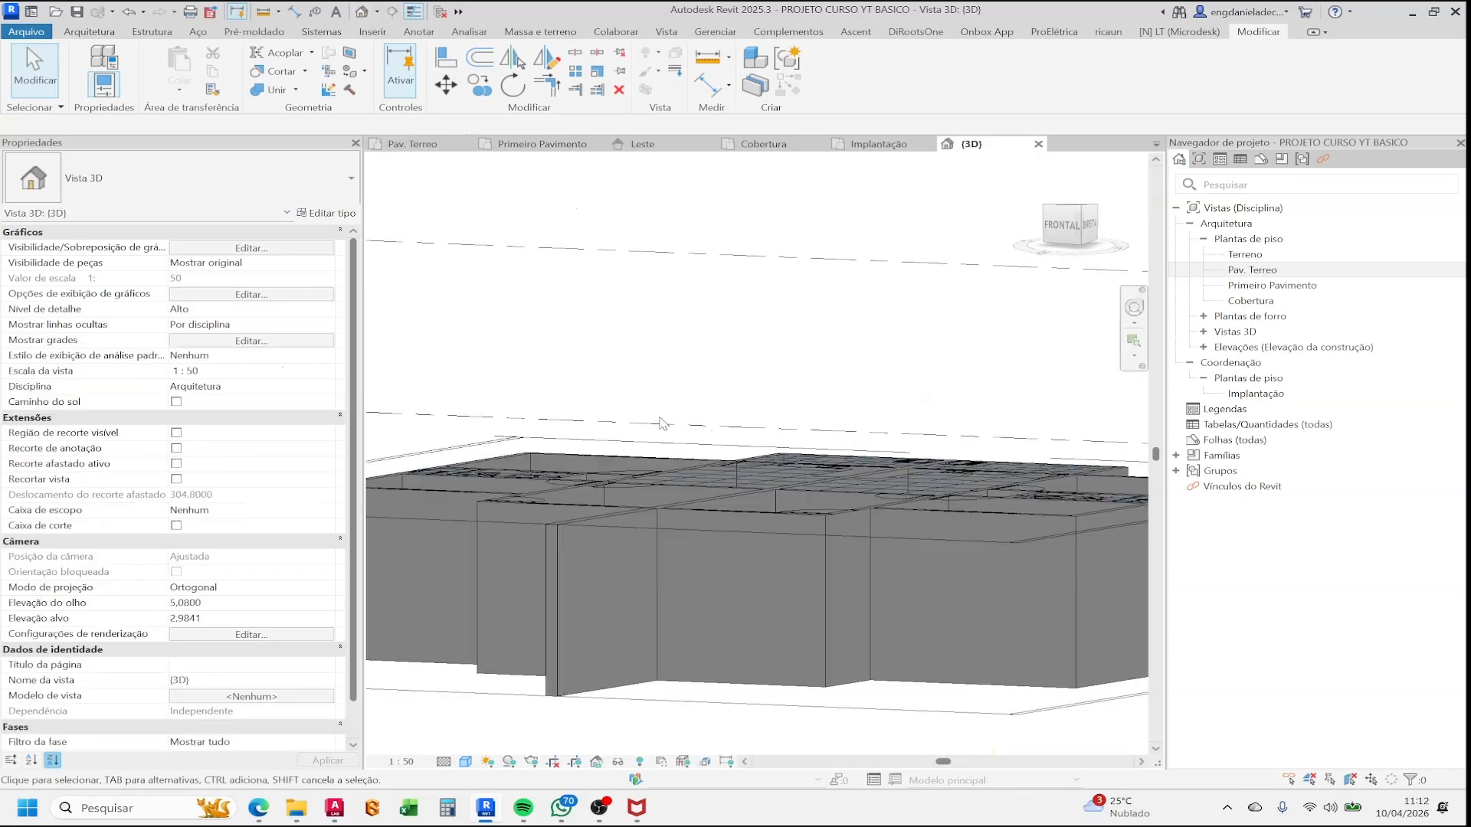
{"action": "middle_click_drag", "start_coordinate": [727, 565], "coordinate": [523, 257], "text": "shift"}
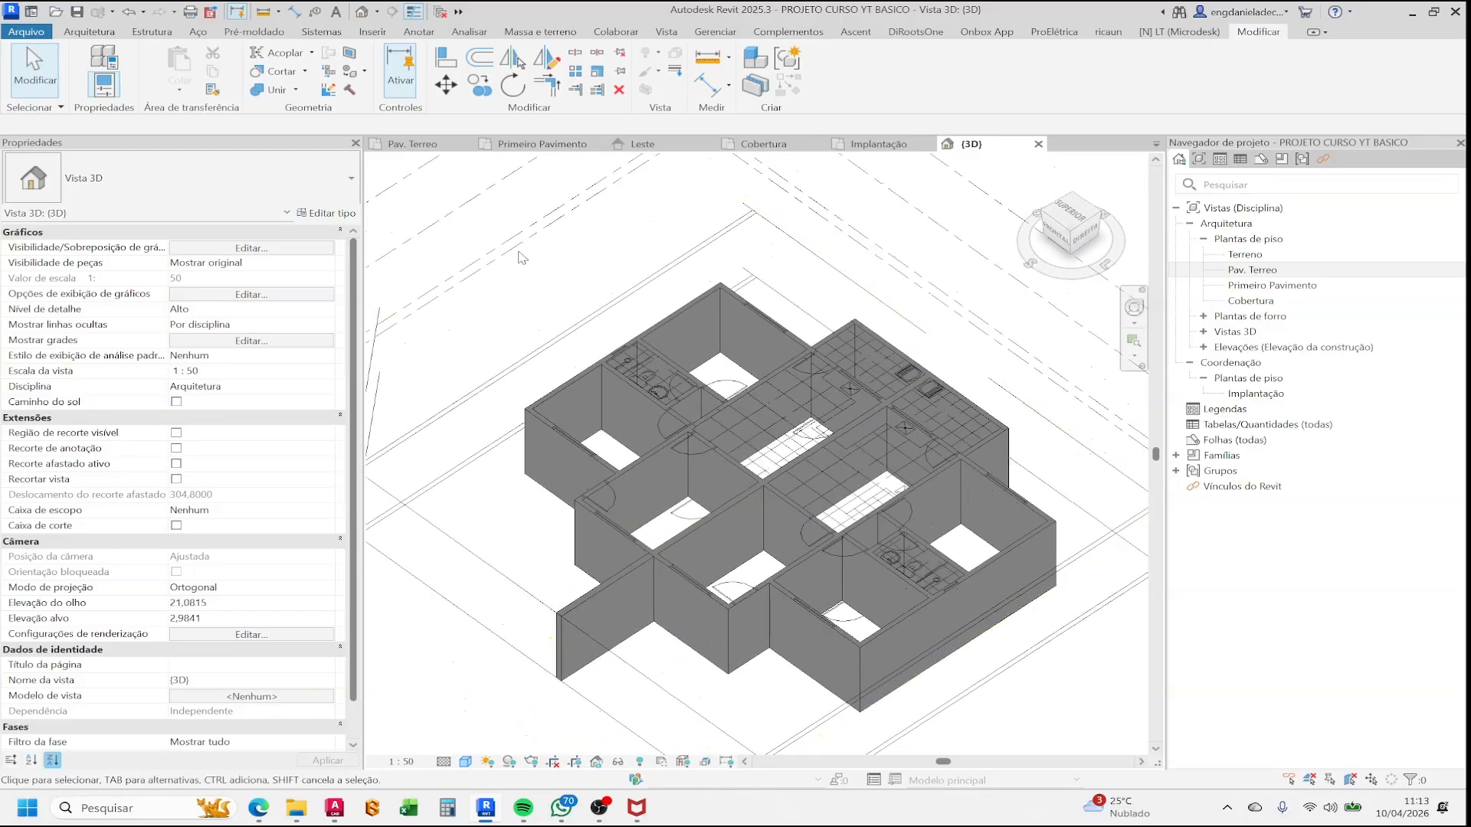
{"action": "left_click", "coordinate": [434, 146]}
- Examine the walls of both units against the imported plan's rooms, door symbols and opening labels in Pav. Terreo
{"action": "scroll", "coordinate": [649, 523], "scroll_direction": "up", "scroll_amount": 5}
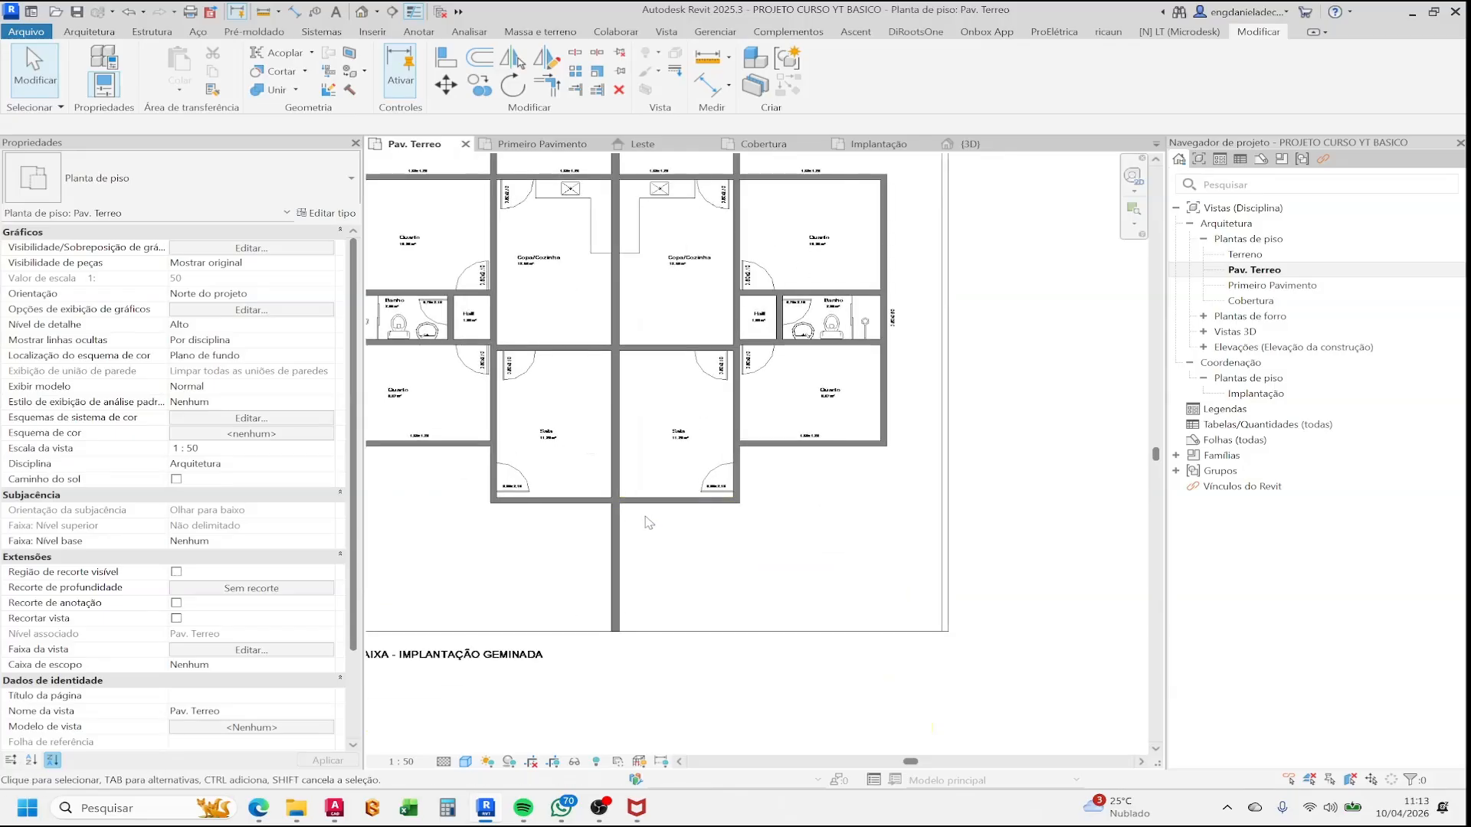
{"action": "scroll", "coordinate": [649, 523], "scroll_direction": "down", "scroll_amount": 1}
{"action": "middle_click_drag", "start_coordinate": [649, 522], "coordinate": [662, 599]}
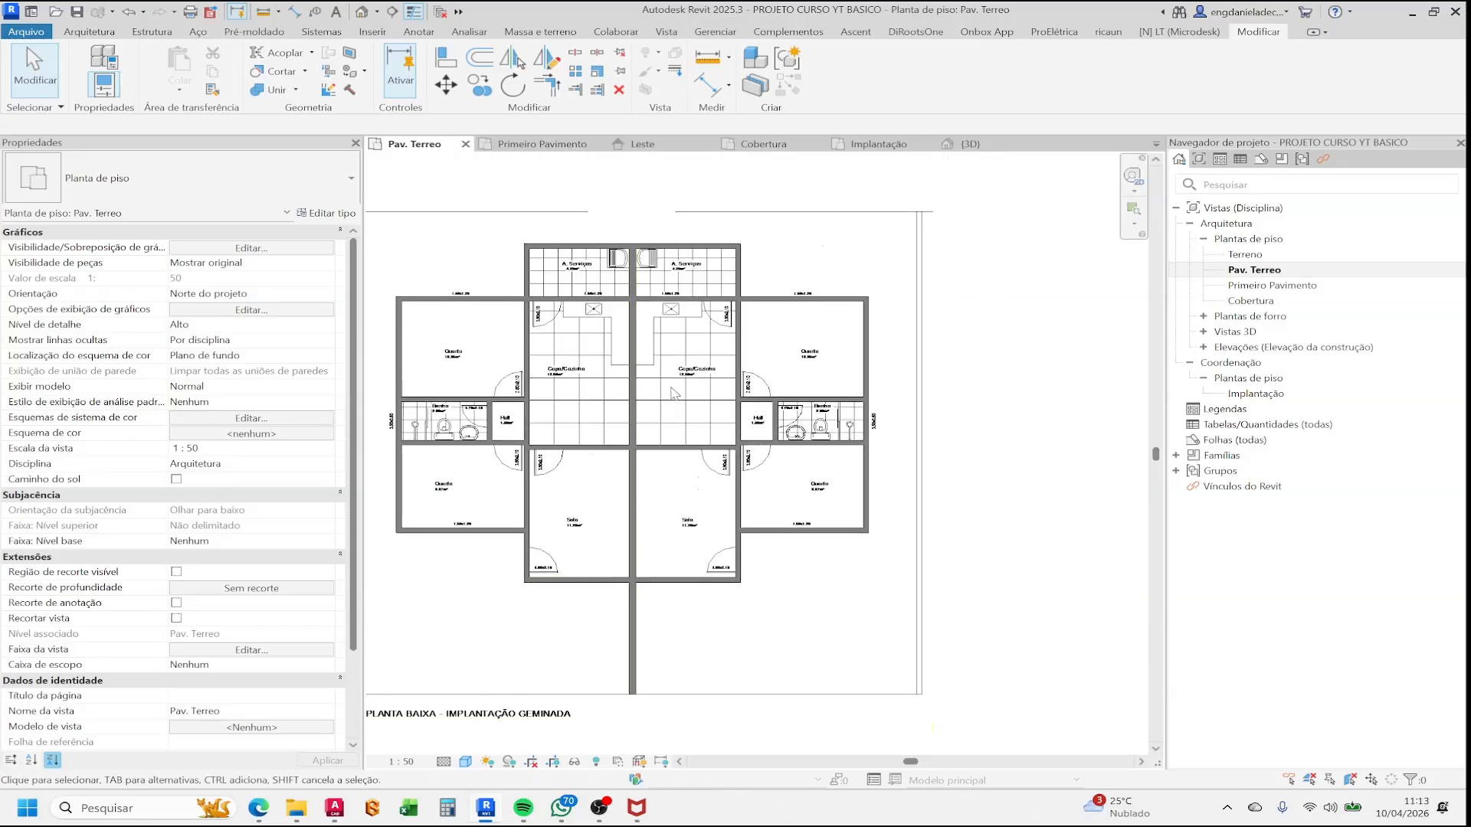
{"action": "middle_click_drag", "start_coordinate": [622, 323], "coordinate": [622, 407]}
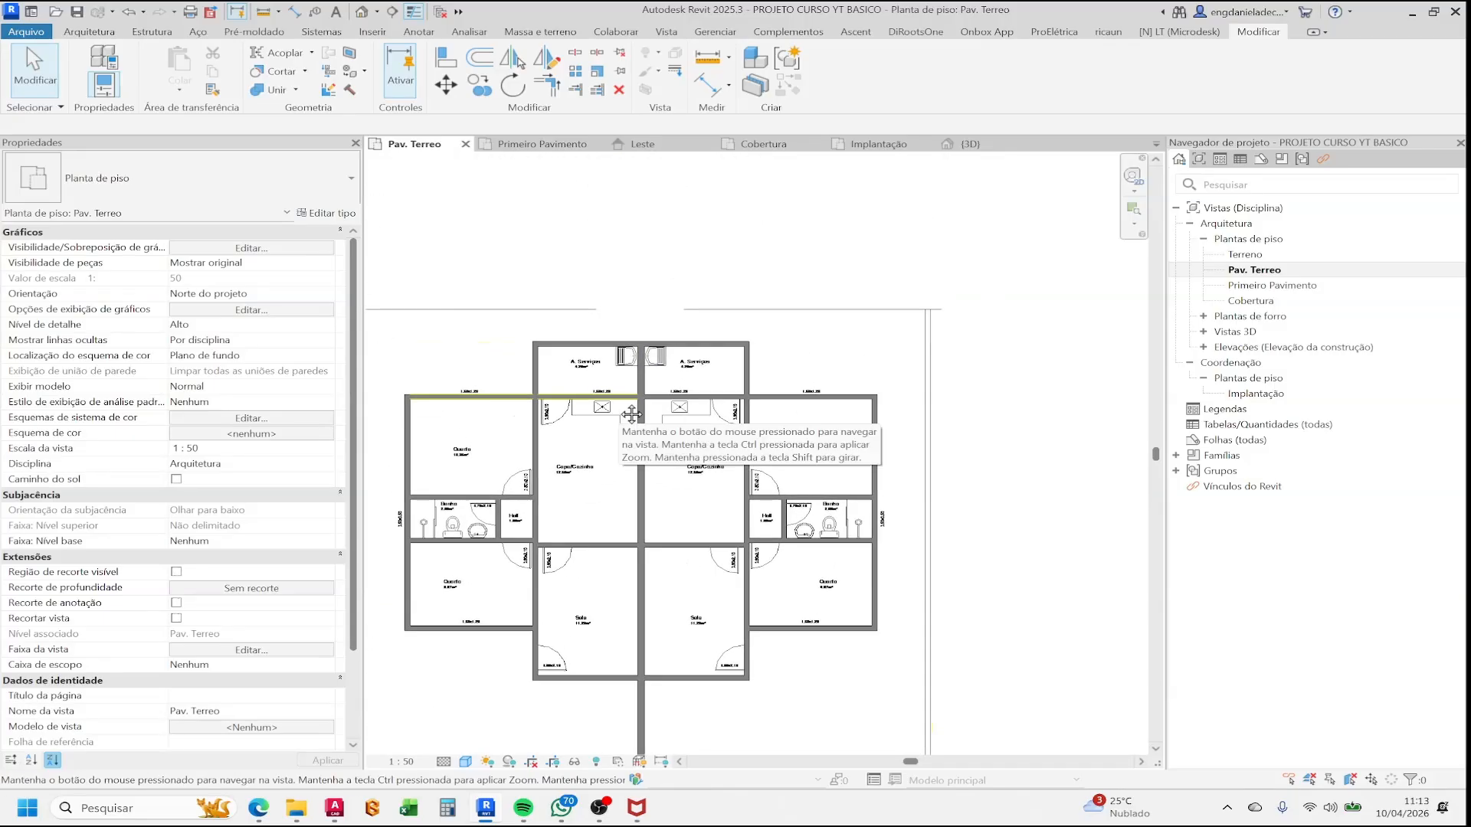
{"action": "scroll", "coordinate": [435, 406], "scroll_direction": "up", "scroll_amount": 6}
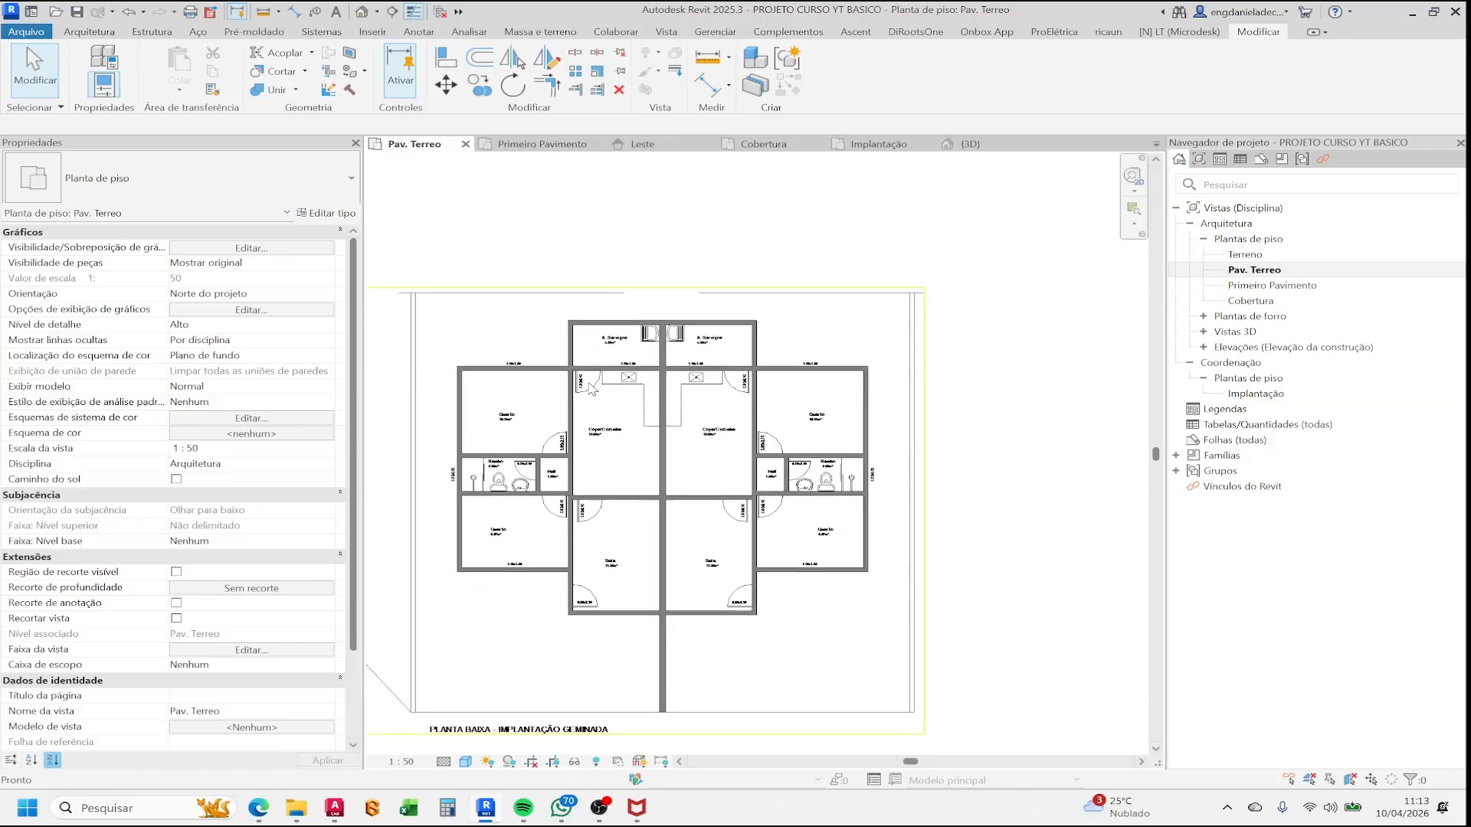
{"action": "scroll", "coordinate": [501, 381], "scroll_direction": "down", "scroll_amount": 3}
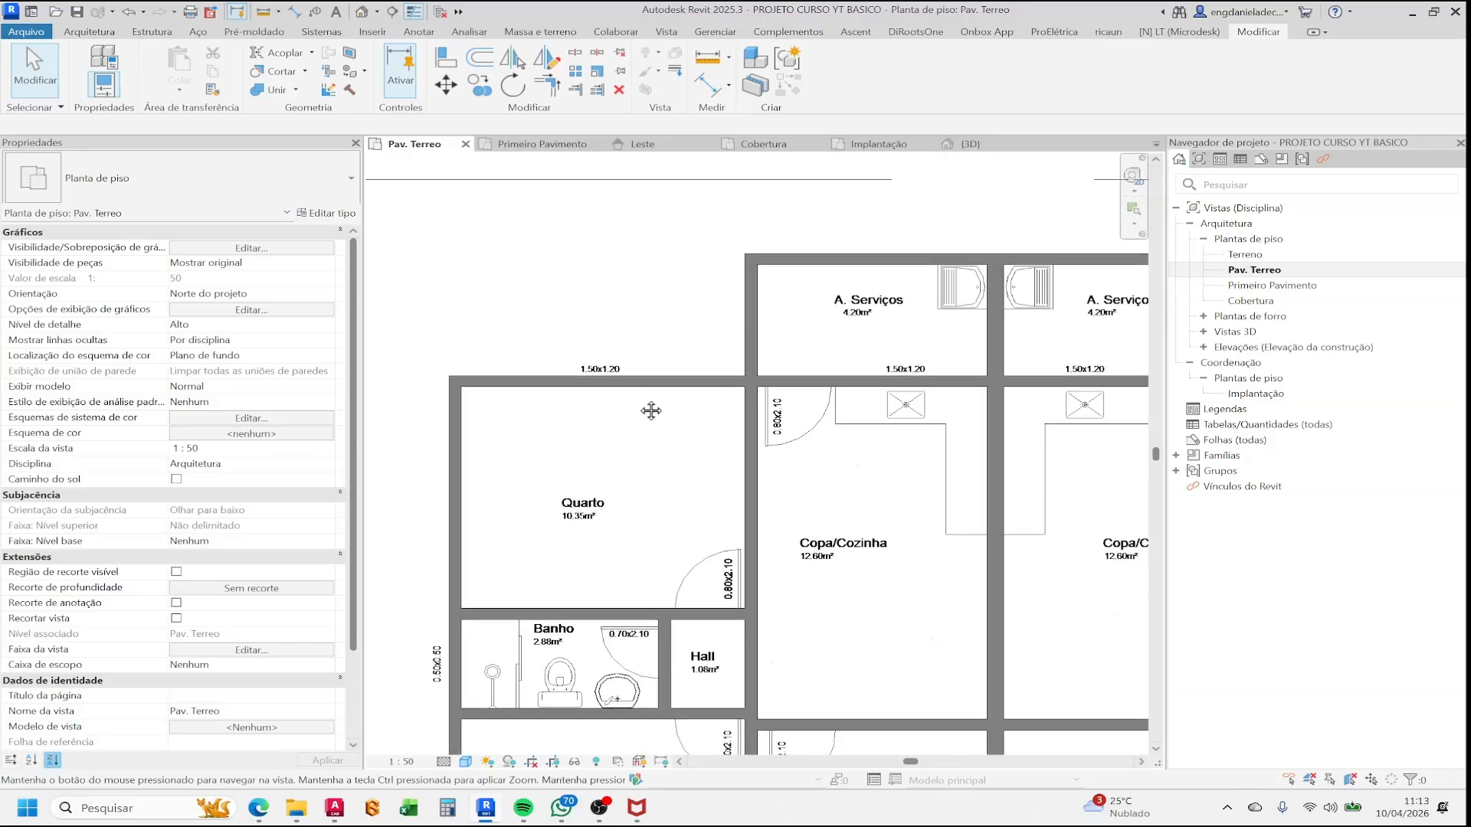
{"action": "scroll", "coordinate": [527, 325], "scroll_direction": "down", "scroll_amount": 2}
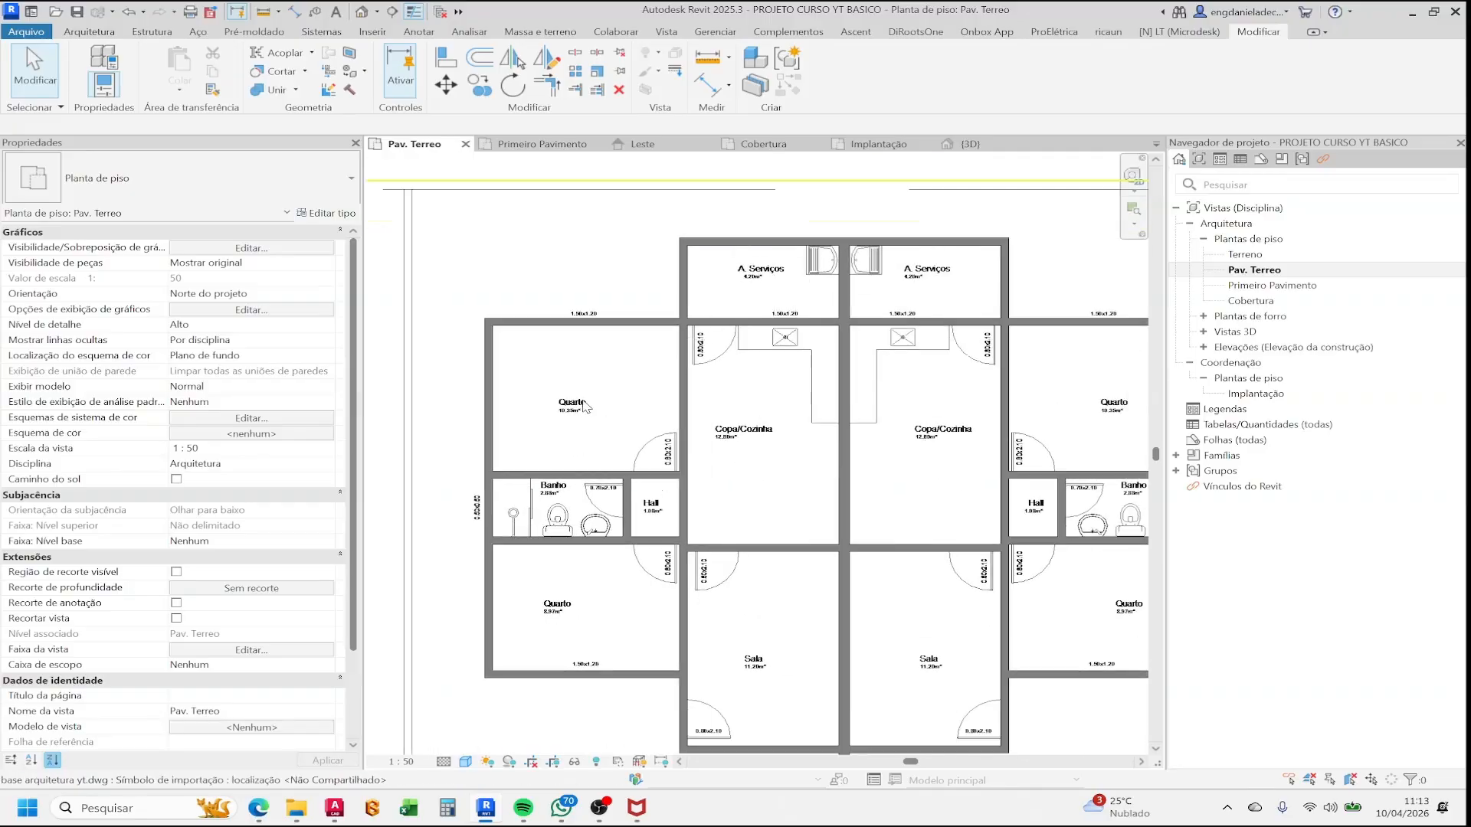
{"action": "middle_click_drag", "start_coordinate": [666, 351], "coordinate": [633, 353]}
{"action": "scroll", "coordinate": [633, 393], "scroll_direction": "down", "scroll_amount": 2}
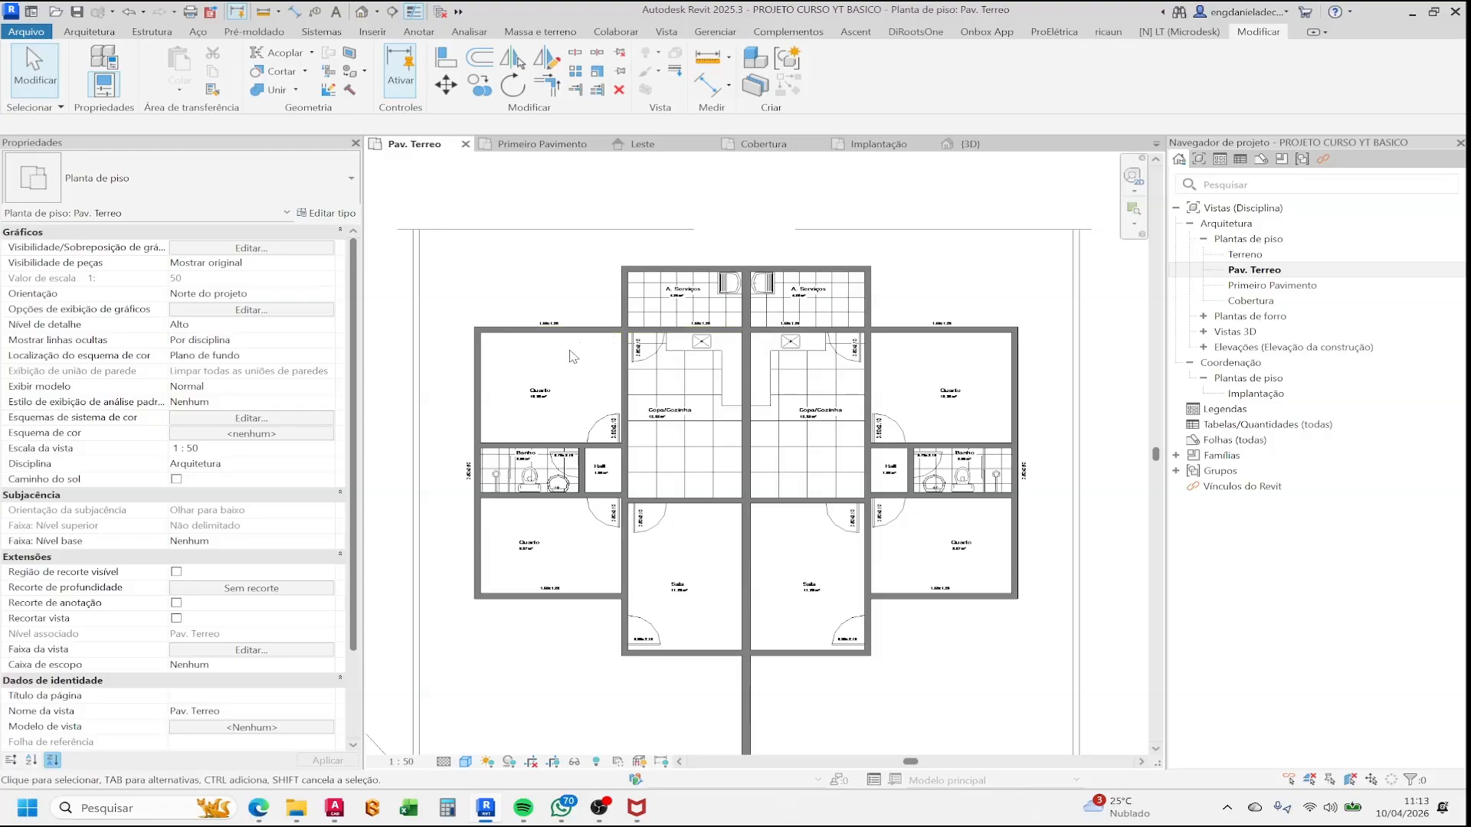
{"action": "scroll", "coordinate": [699, 378], "scroll_direction": "down", "scroll_amount": 1}
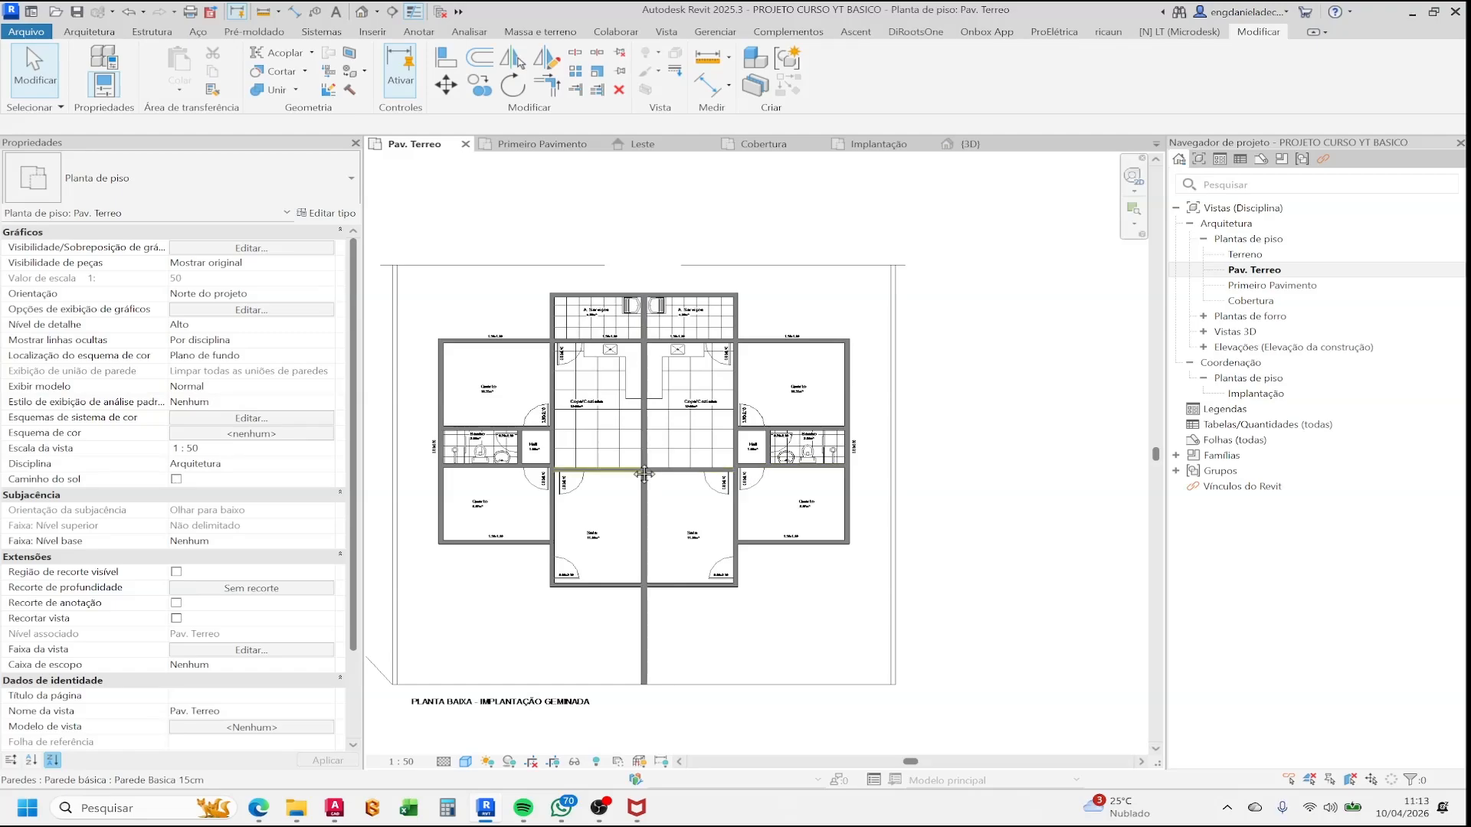
{"action": "middle_click_drag", "start_coordinate": [644, 474], "coordinate": [730, 461]}
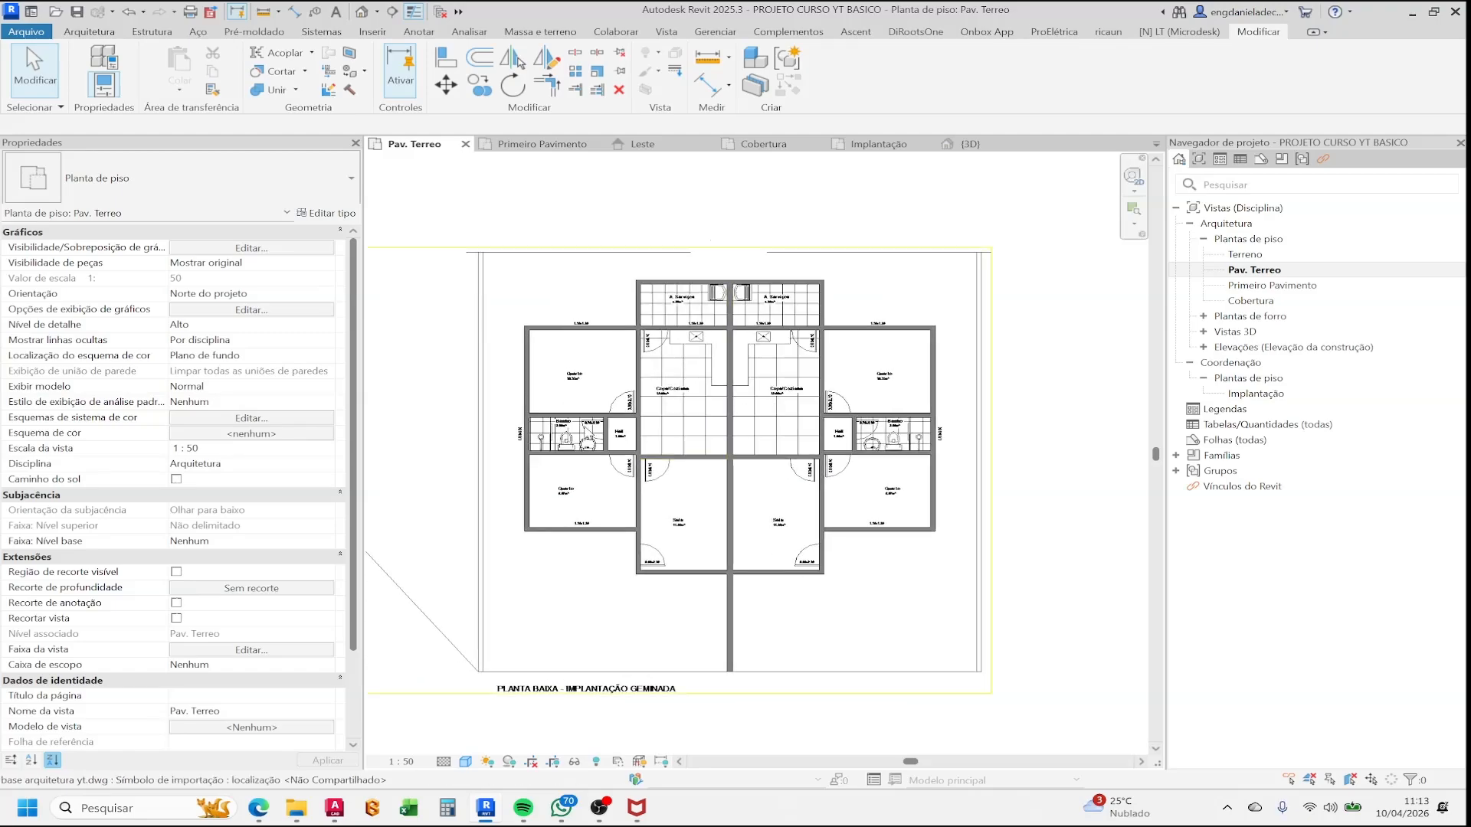
{"action": "scroll", "coordinate": [619, 447], "scroll_direction": "up", "scroll_amount": 5}
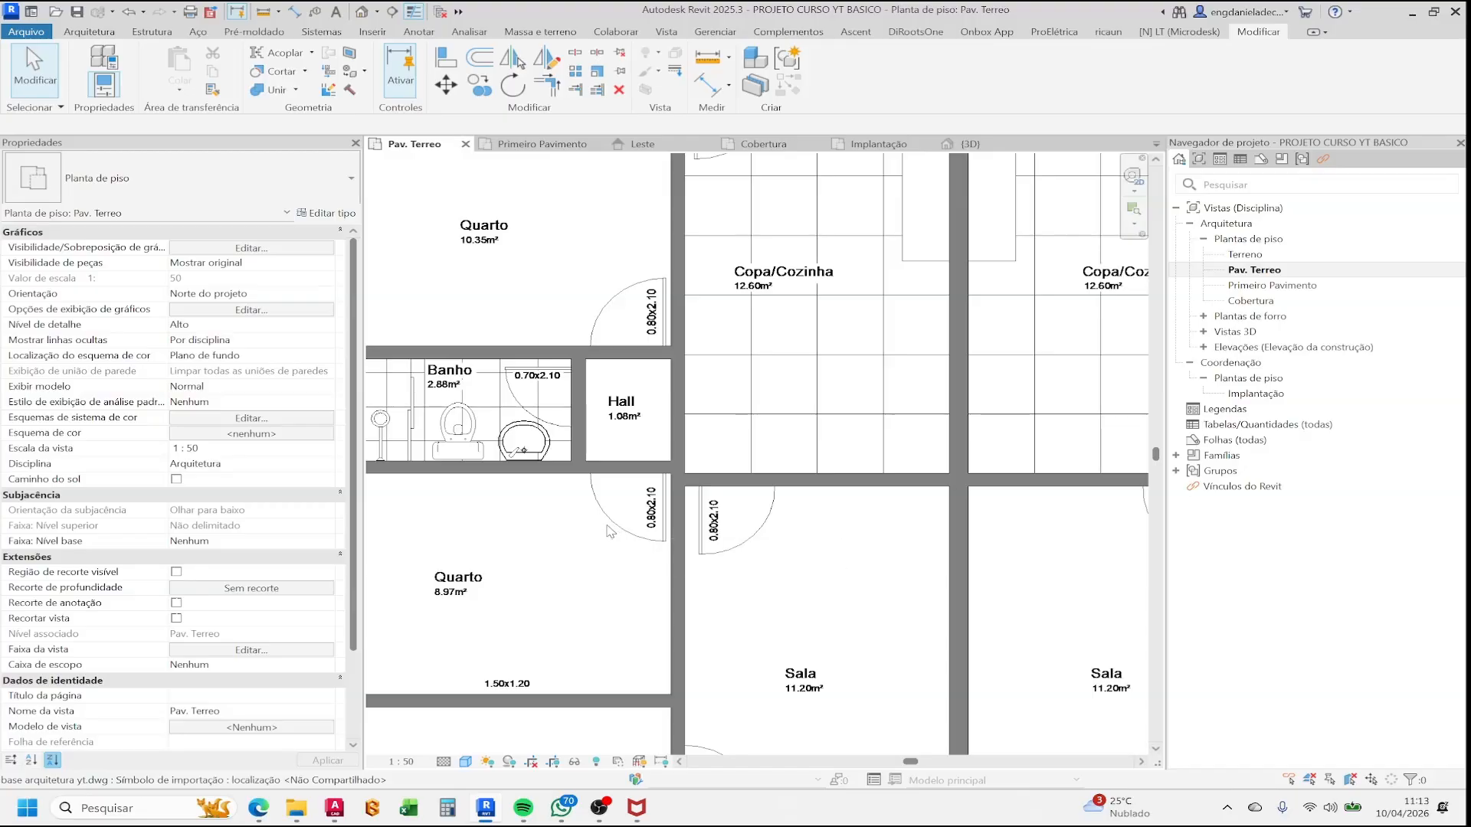
{"action": "scroll", "coordinate": [621, 527], "scroll_direction": "down", "scroll_amount": 3}
{"action": "middle_click_drag", "start_coordinate": [633, 511], "coordinate": [621, 493]}
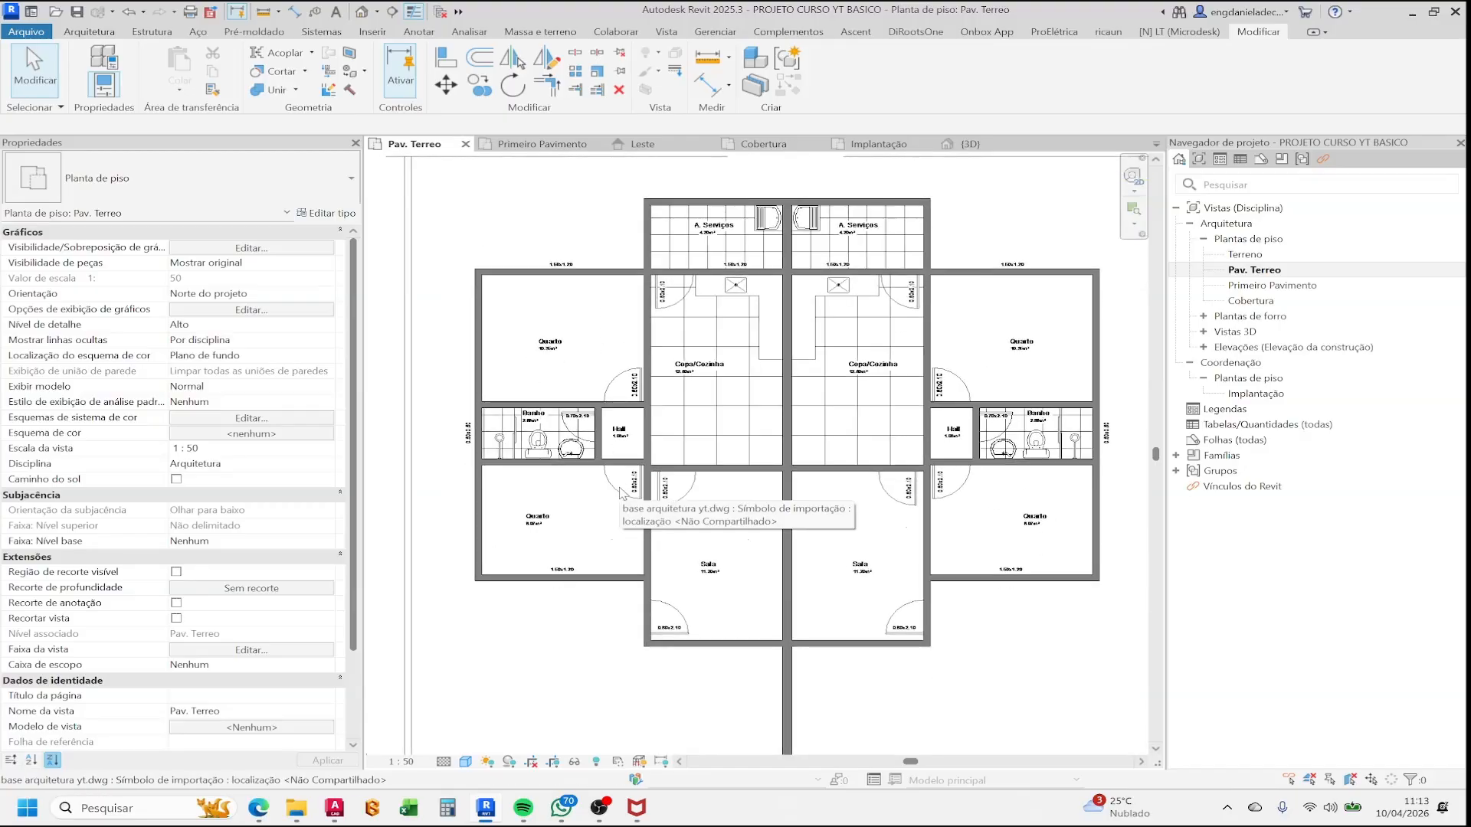